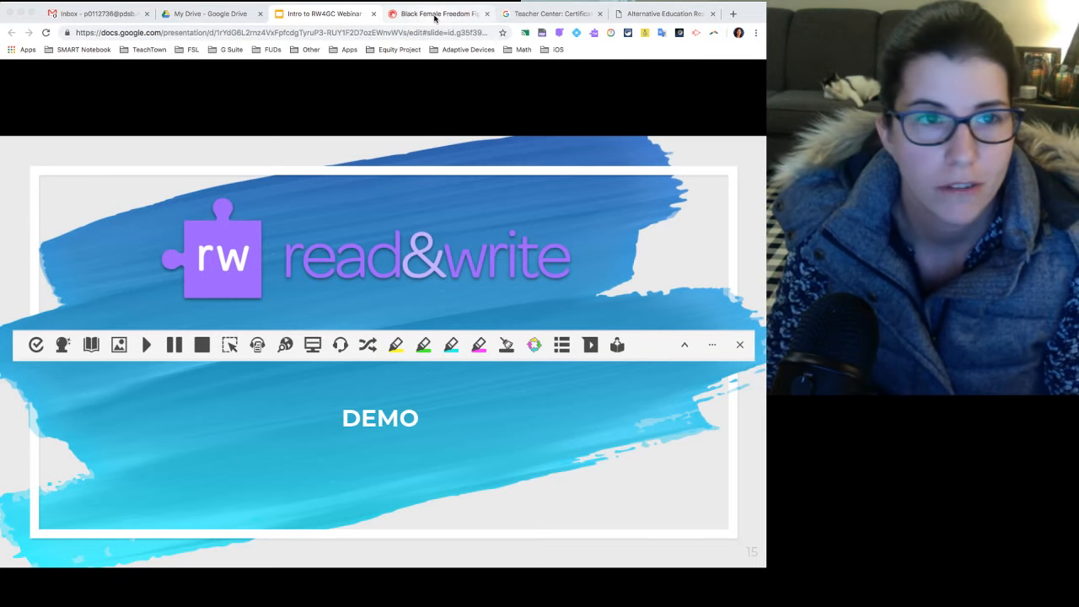
# Bring up the Black Female Freedom Fighters article and toggle the Read&Write toolbar off and on again.
pyautogui.click(435, 15)
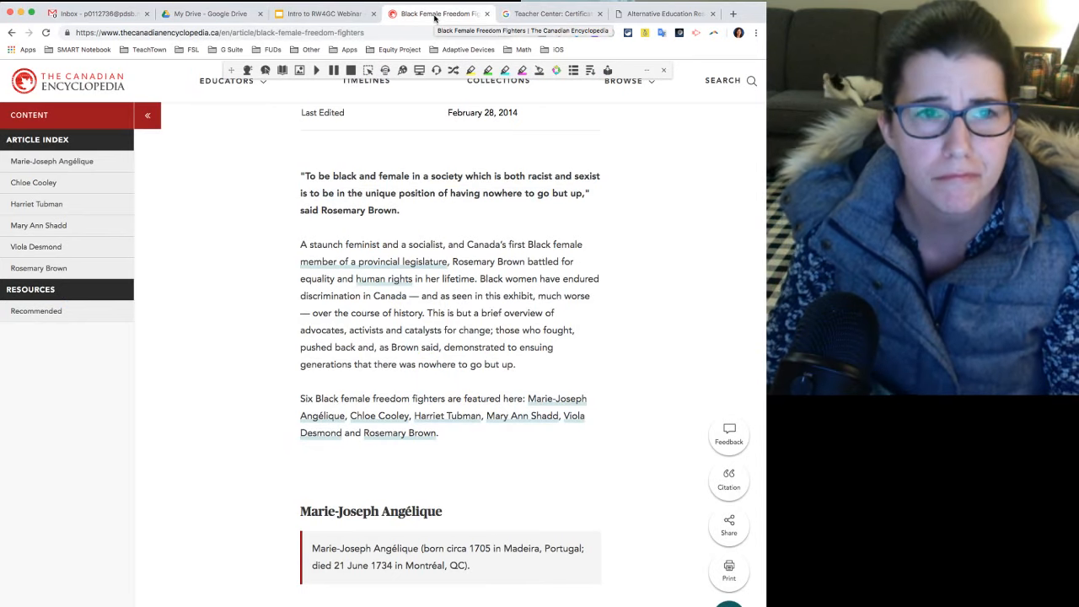
pyautogui.scroll(5, 430, 127)
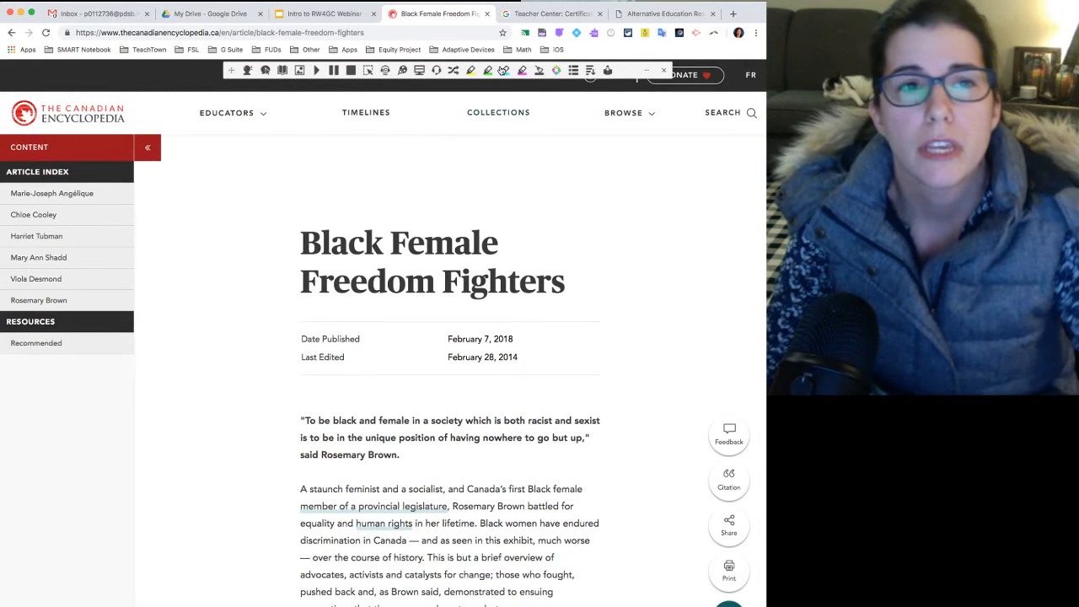
pyautogui.click(593, 38)
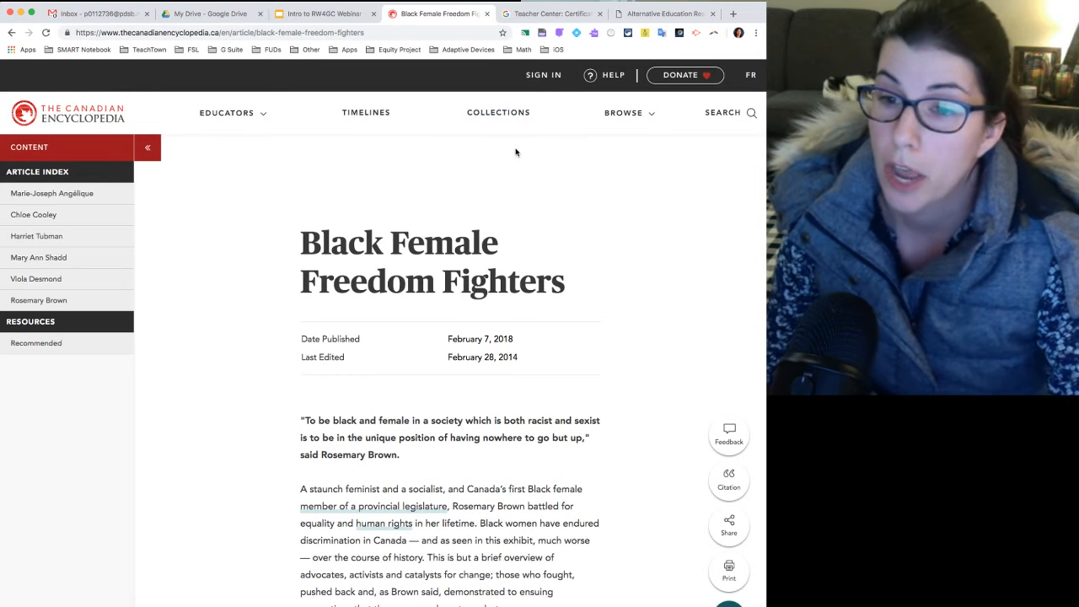
pyautogui.click(594, 34)
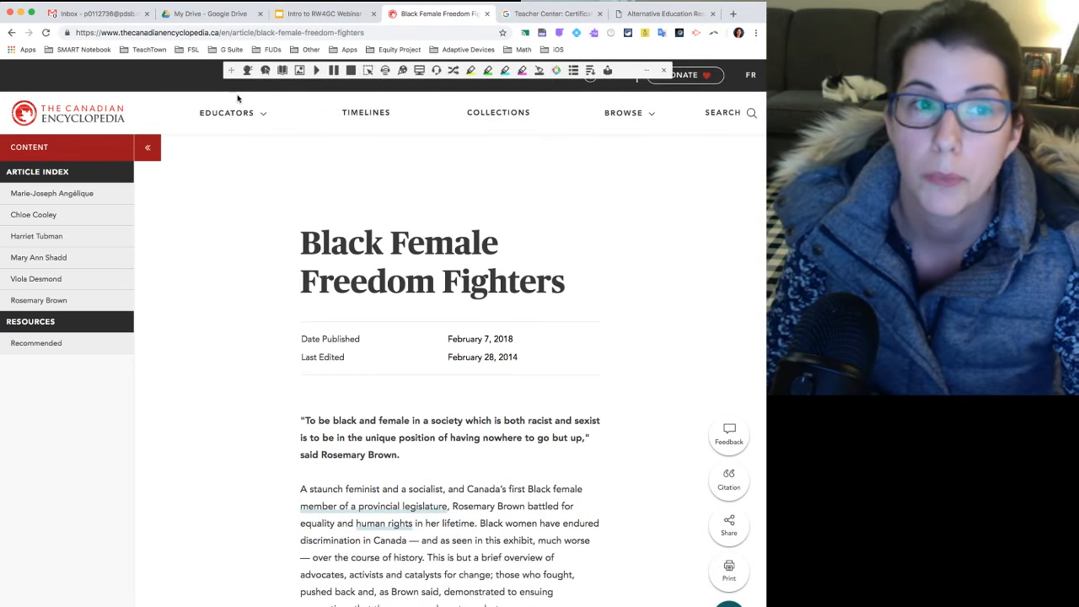
# Move the Read&Write toolbar below the site header so it floats just above the article title.
pyautogui.moveTo(250, 111)
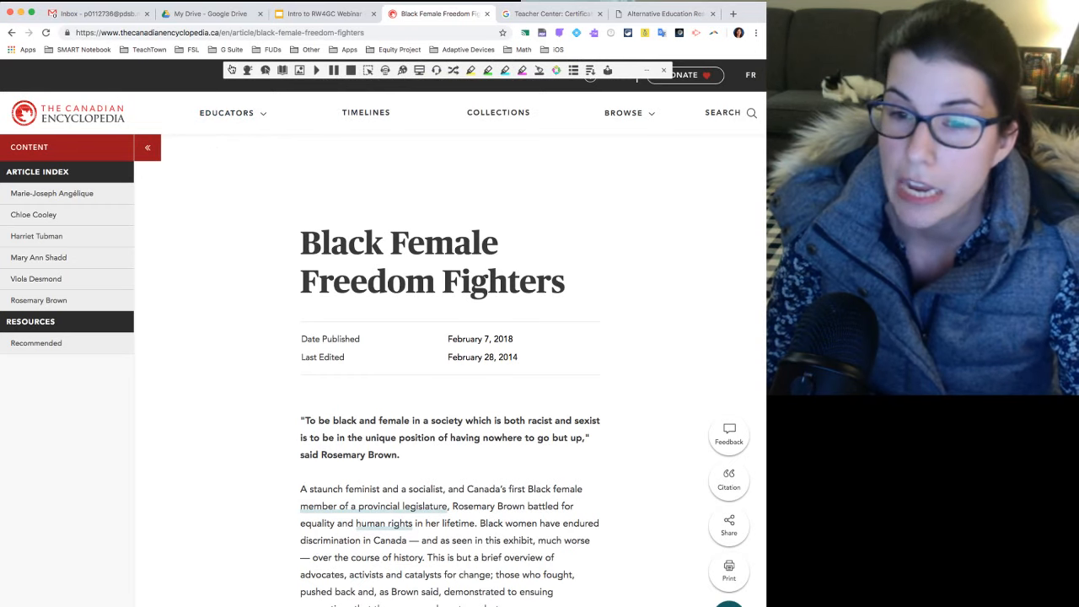
pyautogui.moveTo(232, 69); pyautogui.dragTo(244, 165)
pyautogui.scroll(-1, 242, 186)
pyautogui.scroll(1, 242, 185)
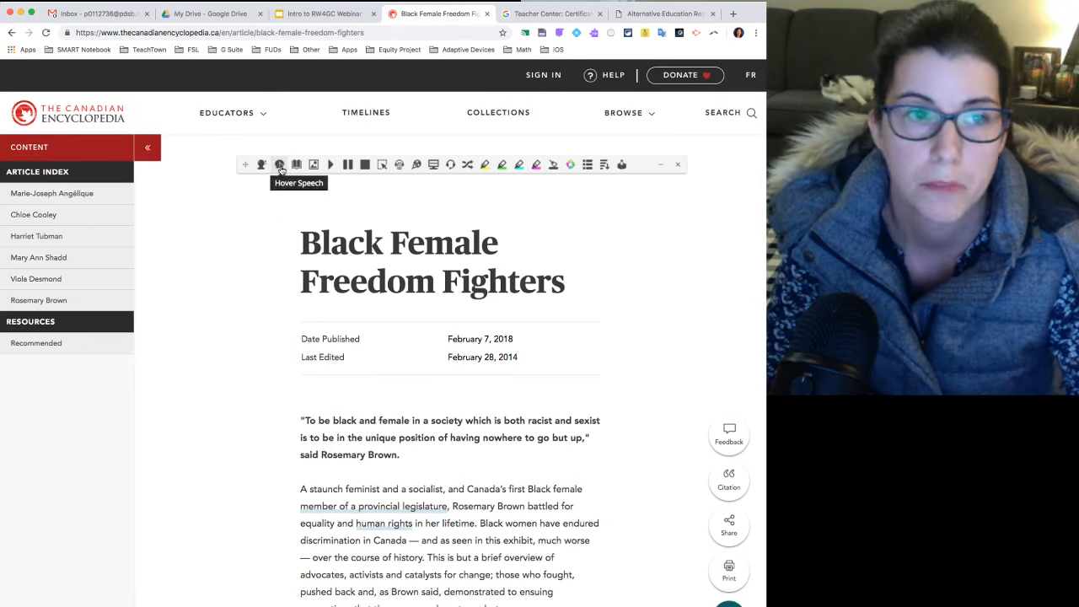
# Have the article title and opening paragraph read aloud with Hover Speech, and switch Hover Speech off.
pyautogui.click(279, 165)
pyautogui.moveTo(216, 120)
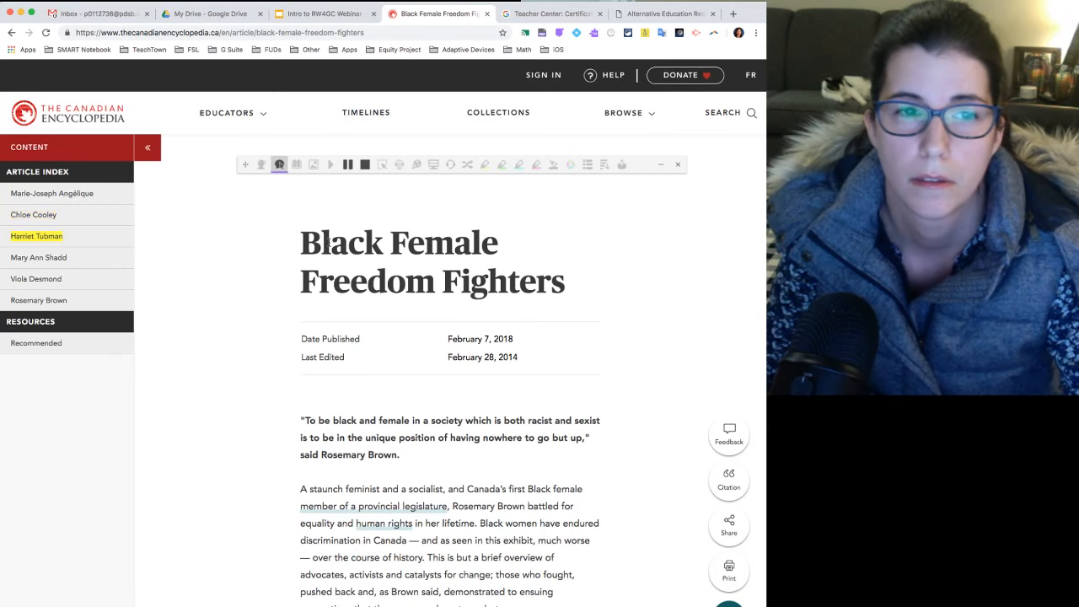
pyautogui.click(327, 244)
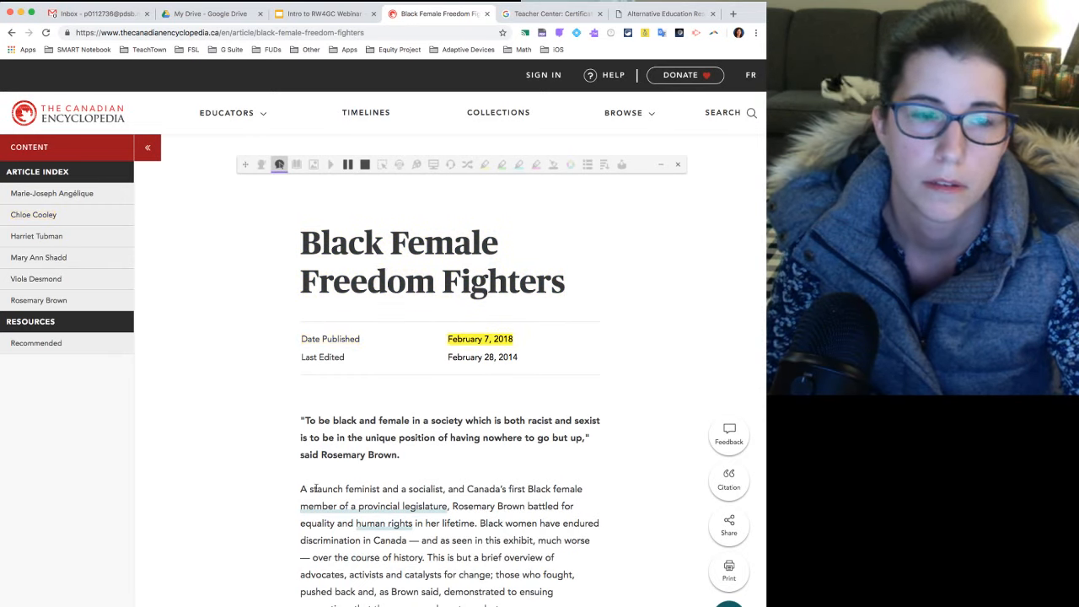
pyautogui.click(312, 489)
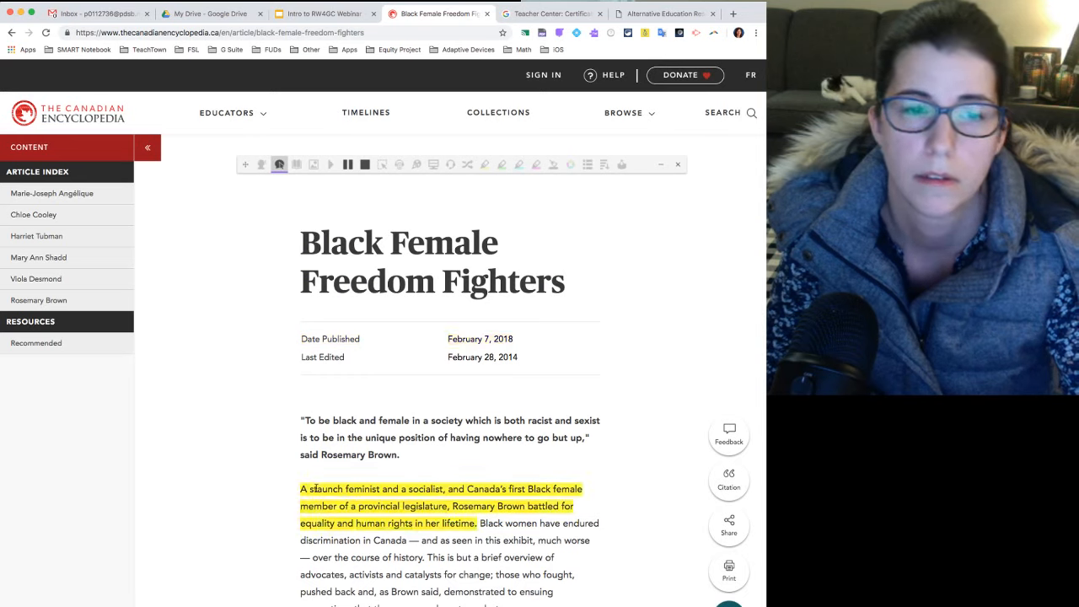
pyautogui.click(279, 165)
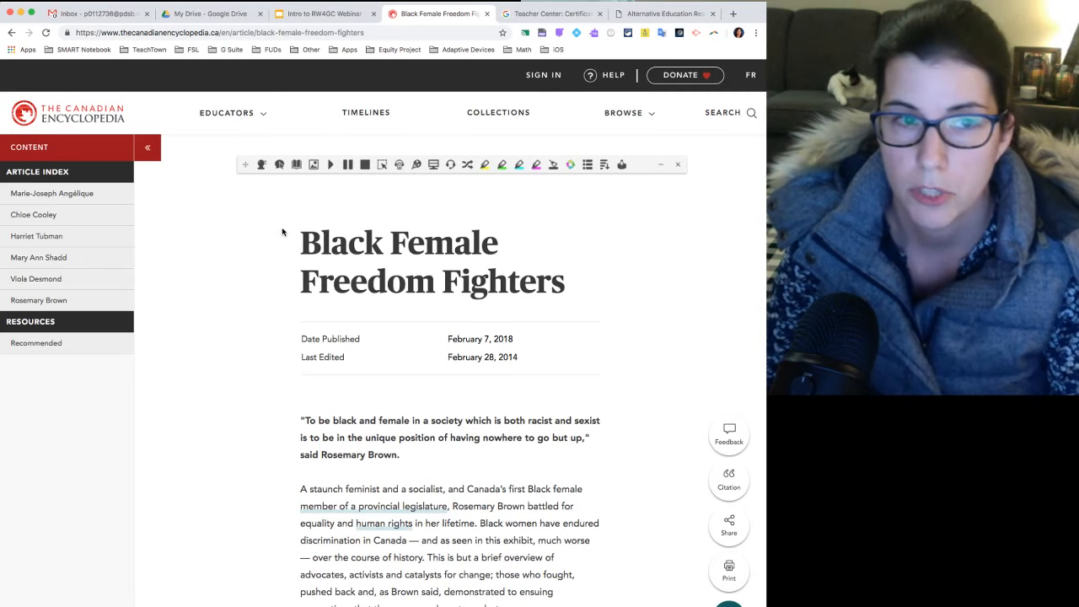
# Play the opening paragraph's text from "A staunch feminist" to "and as" aloud, and stop the playback.
pyautogui.scroll(-1, 296, 226)
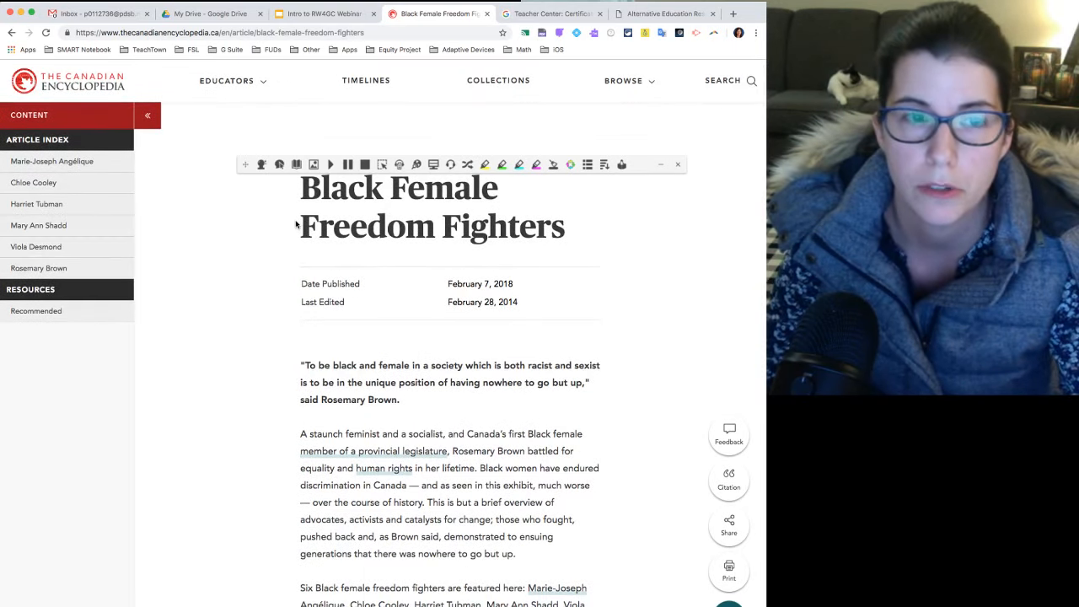
pyautogui.scroll(-3, 296, 224)
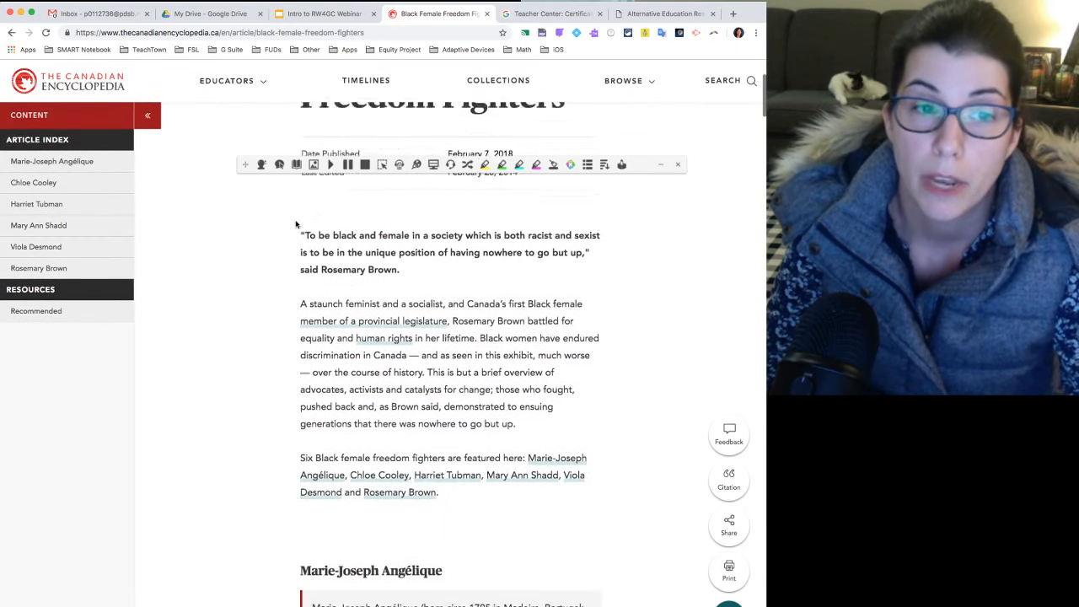
pyautogui.moveTo(300, 271); pyautogui.dragTo(451, 322)
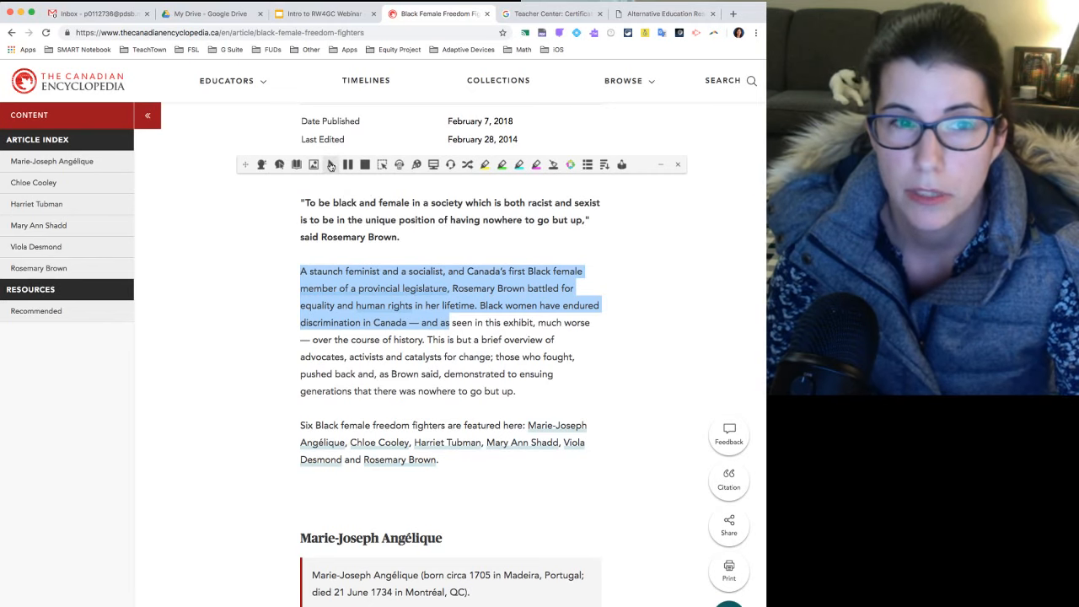
pyautogui.click(331, 166)
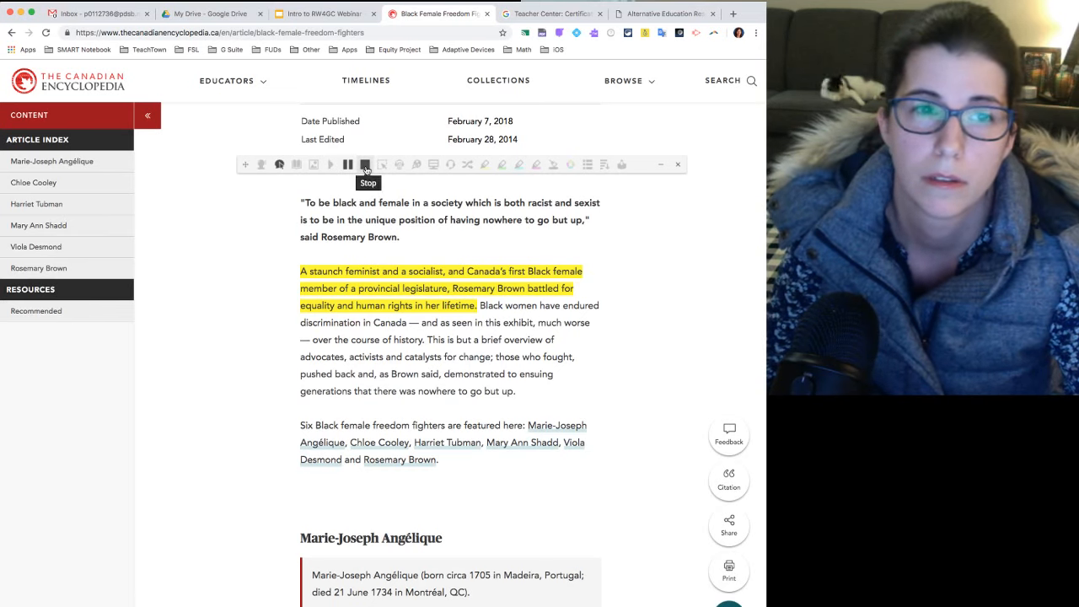
pyautogui.click(365, 166)
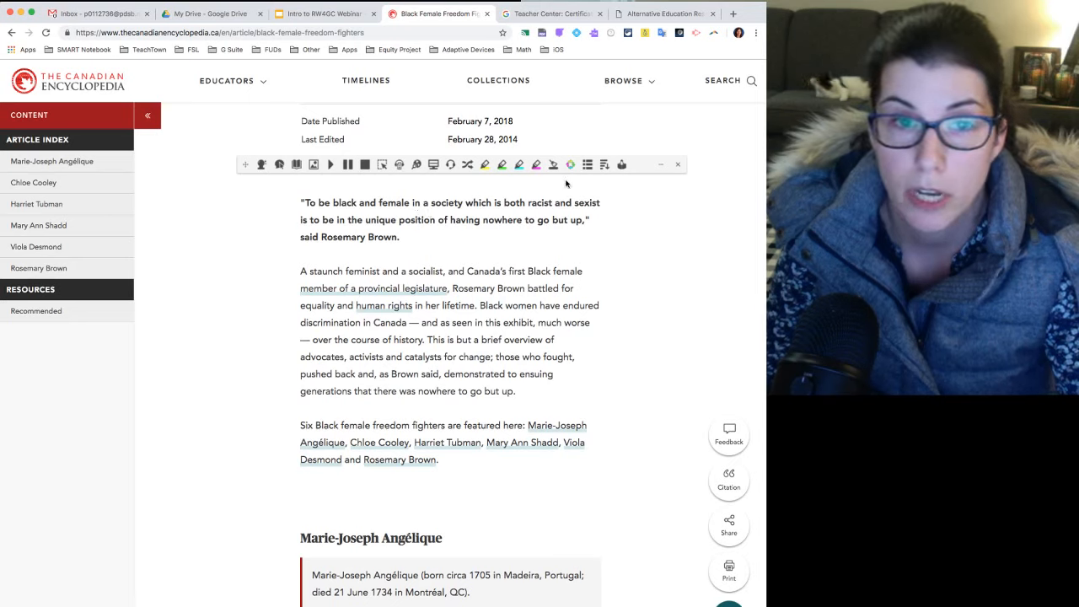
# Browse the available voices in the Read&Write speech options and select Google US English.
pyautogui.click(660, 167)
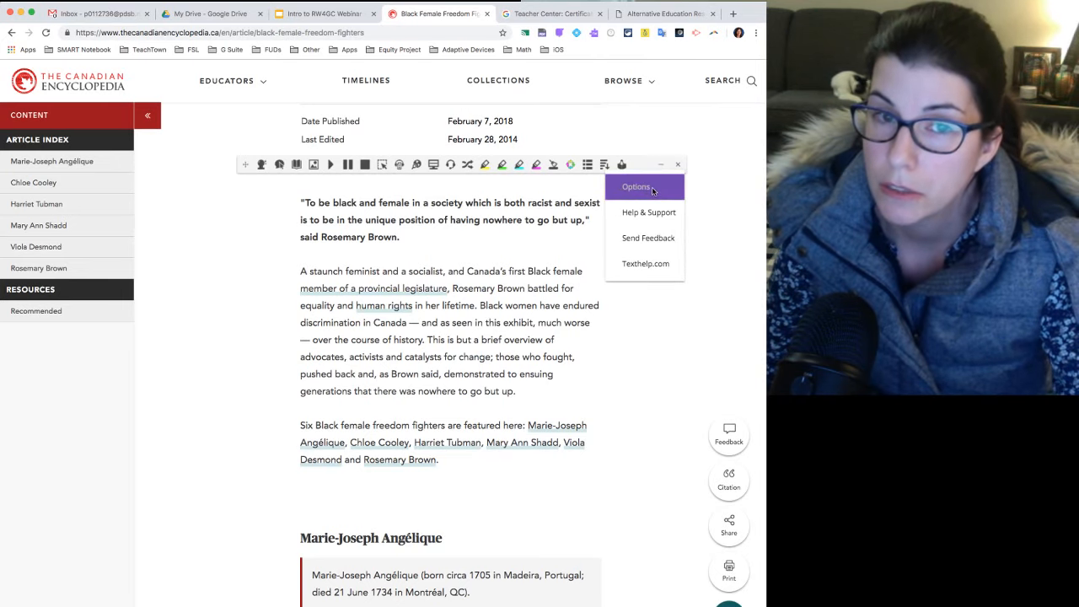
pyautogui.click(653, 190)
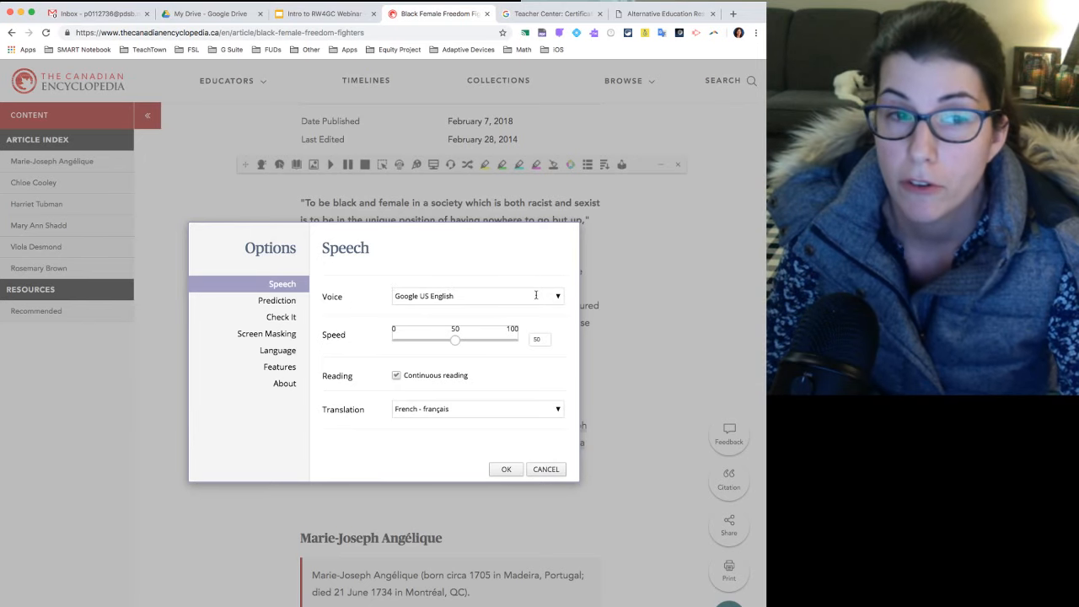
pyautogui.click(547, 296)
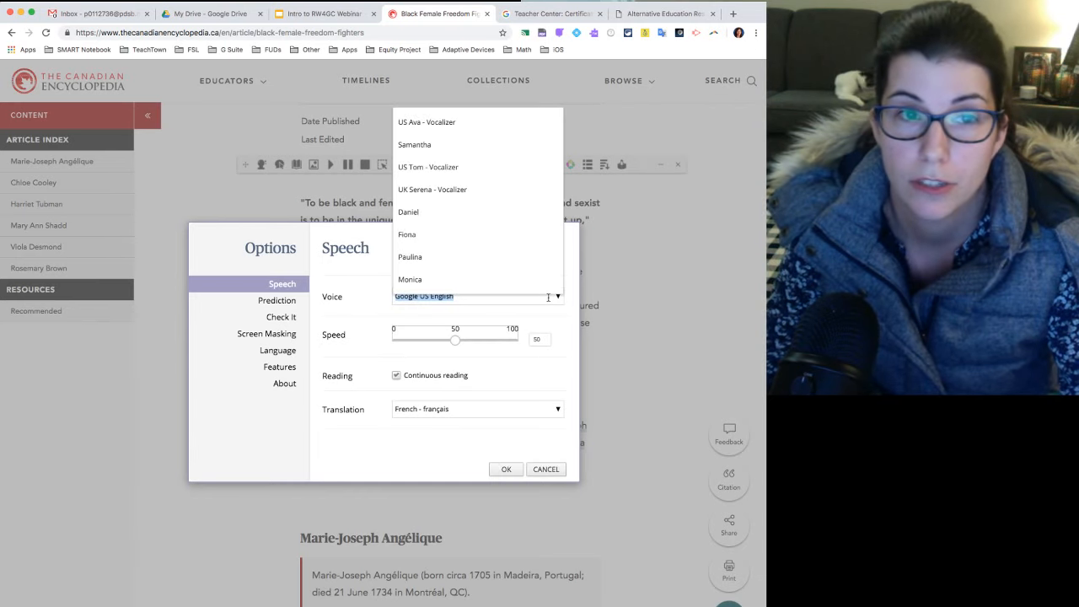
pyautogui.scroll(1, 548, 297)
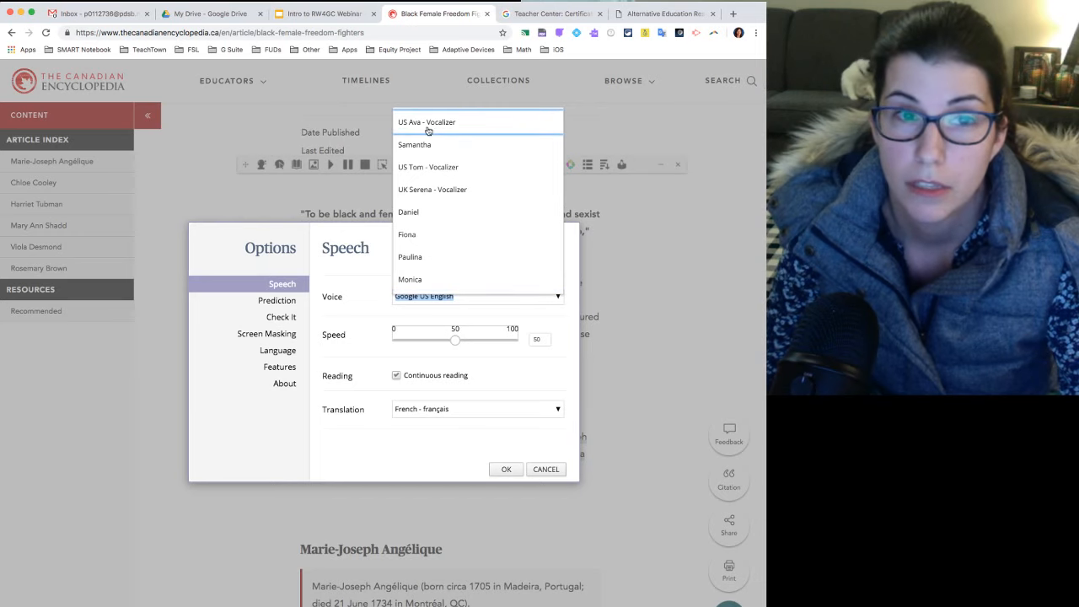
pyautogui.scroll(-10, 489, 238)
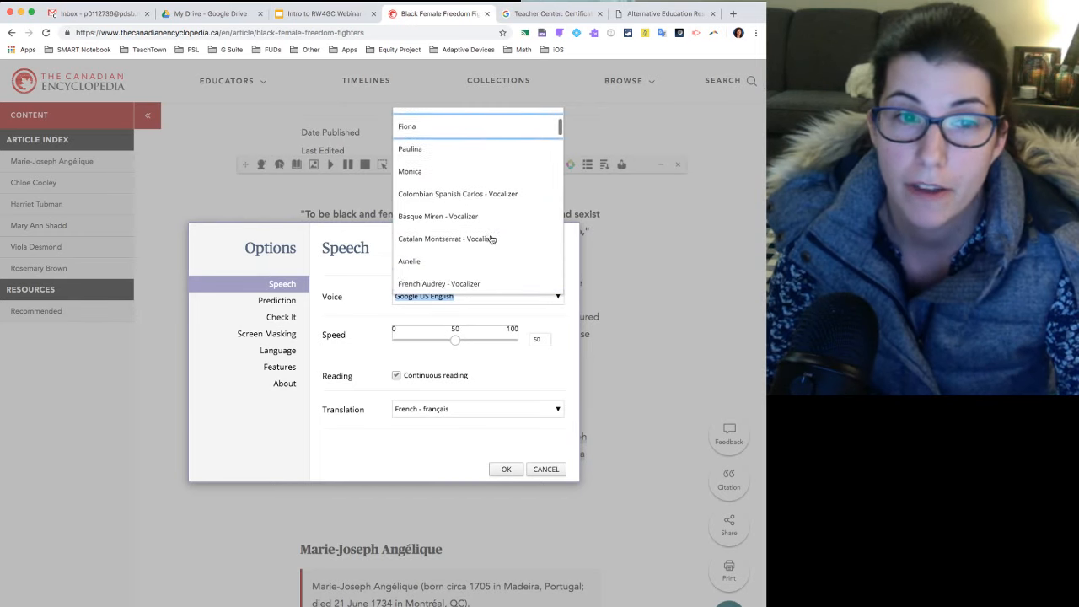
pyautogui.scroll(-15, 492, 240)
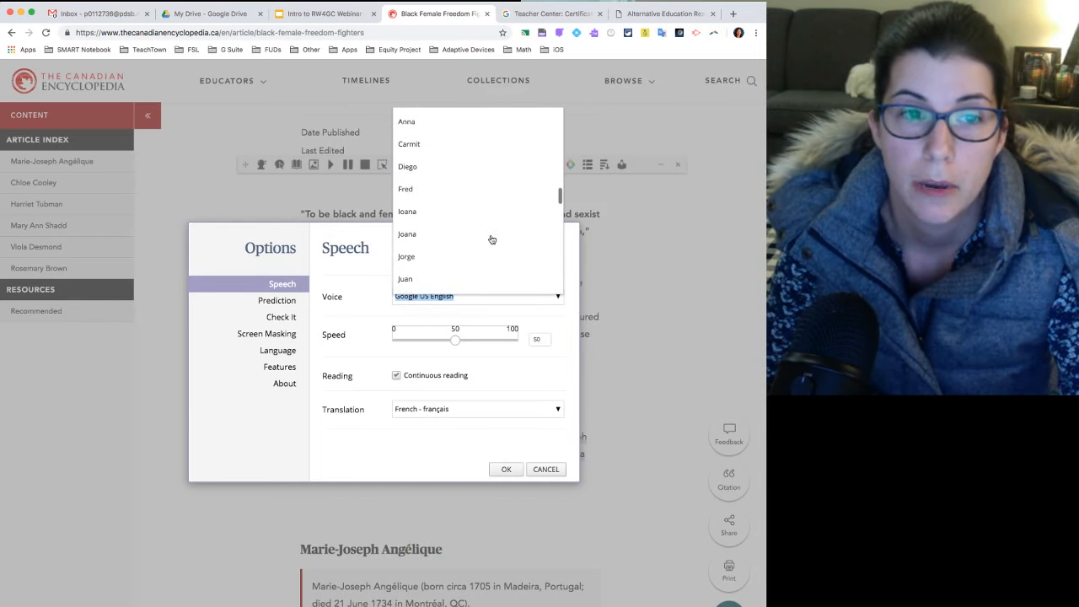
pyautogui.scroll(5, 491, 239)
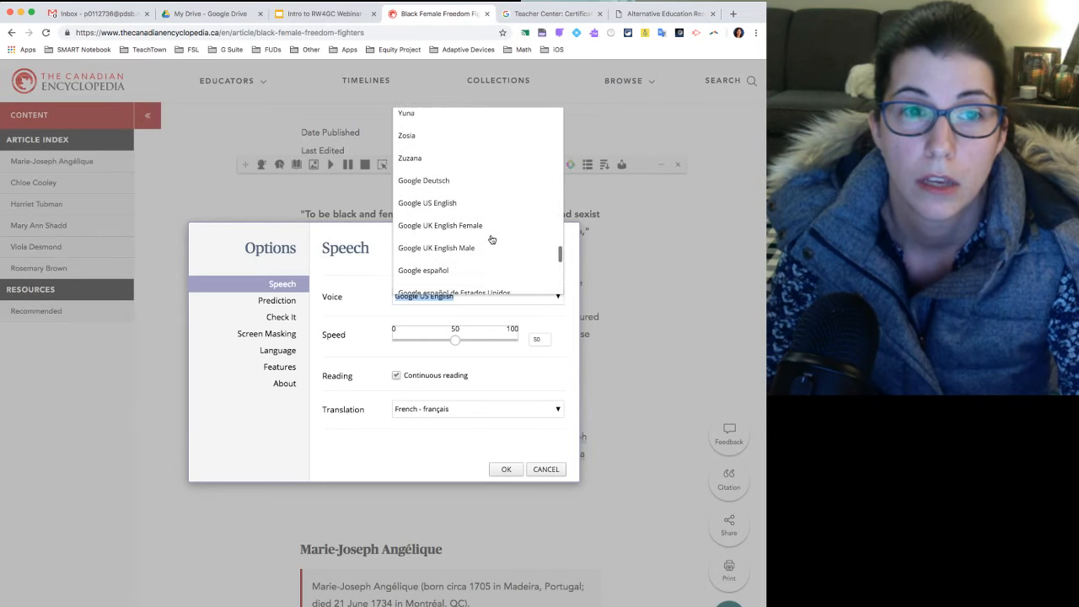
pyautogui.click(450, 205)
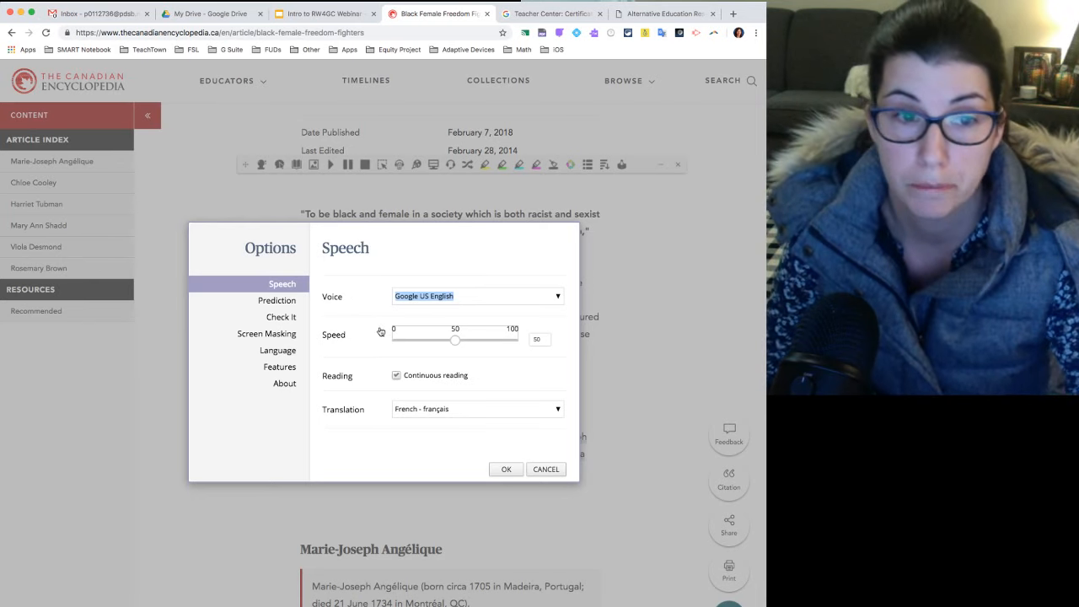
# Set the speech speed to 60 and look at the voice choices again without changing the voice.
pyautogui.moveTo(456, 341)
pyautogui.mouseDown()
pyautogui.moveTo(479, 342)
pyautogui.moveTo(427, 344)
pyautogui.moveTo(466, 344)
pyautogui.mouseUp()
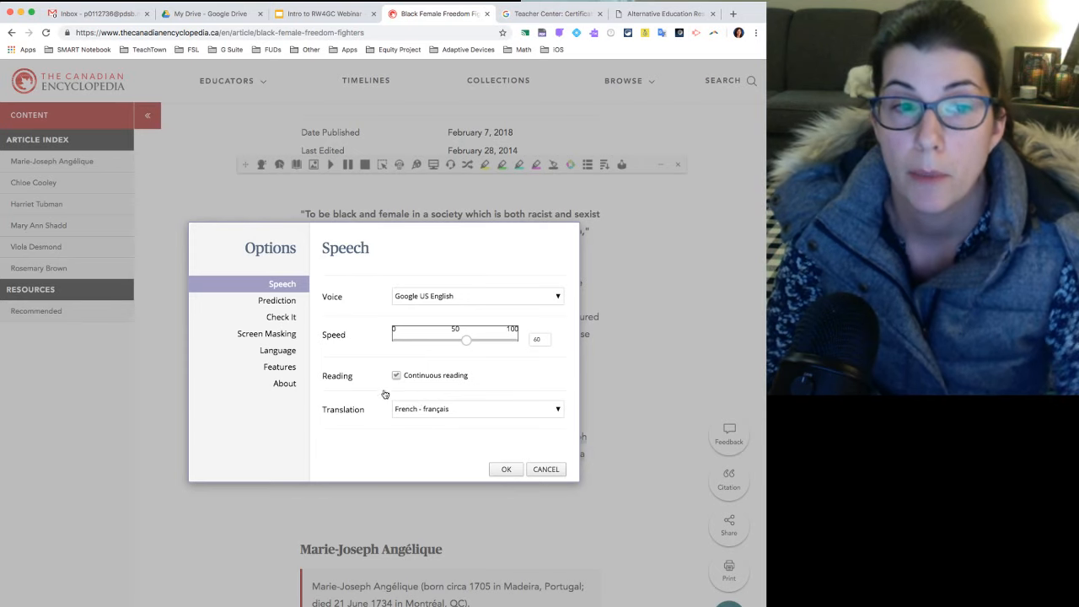
pyautogui.click(456, 296)
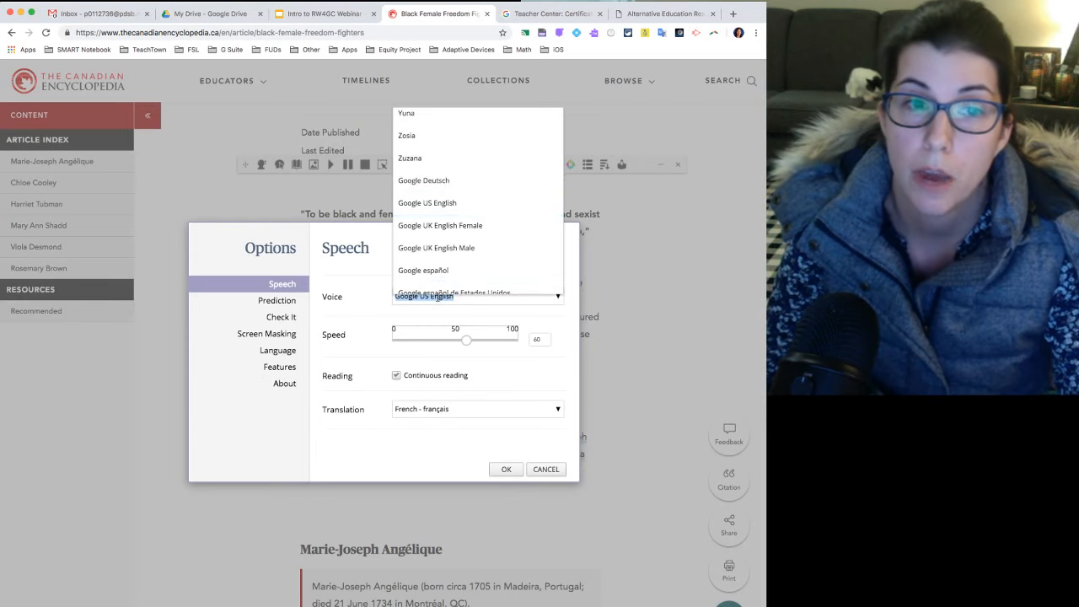
pyautogui.click(383, 276)
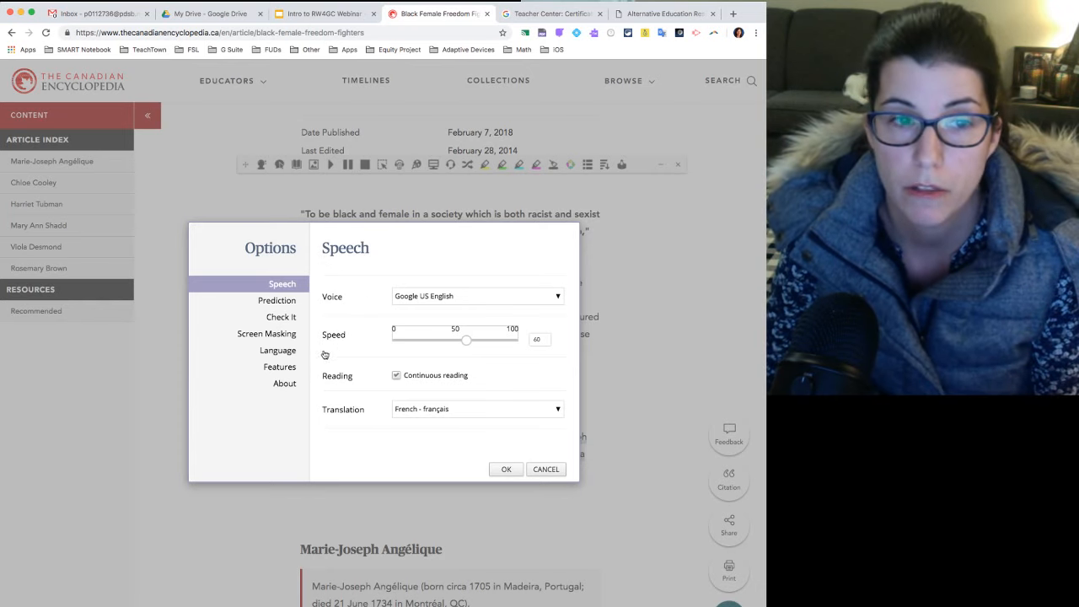
# Review the Language and Prediction options and save the Read&Write settings.
pyautogui.click(277, 371)
pyautogui.click(281, 354)
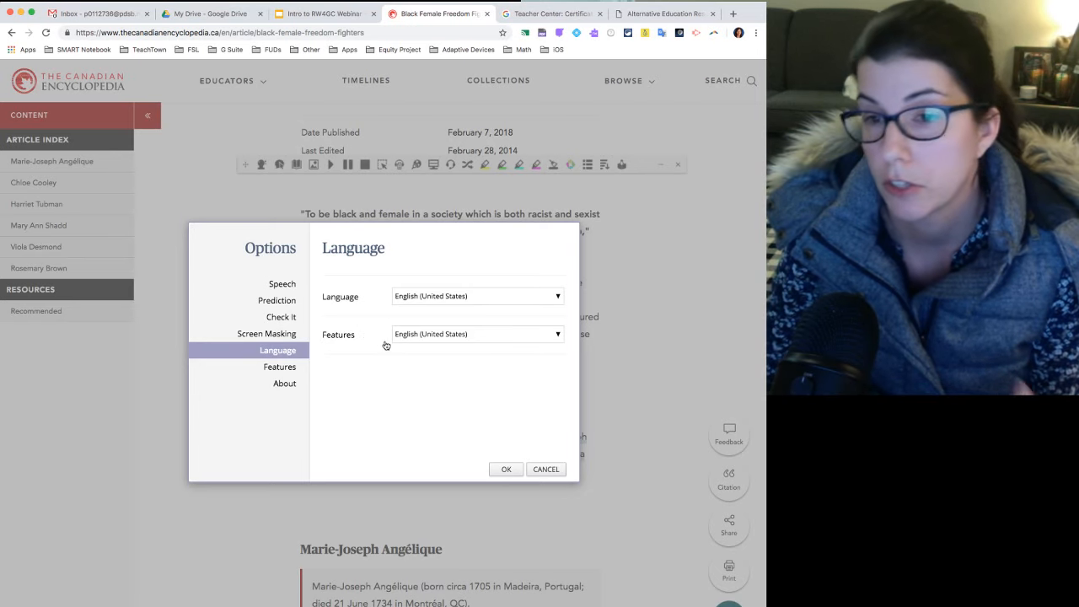
pyautogui.click(282, 302)
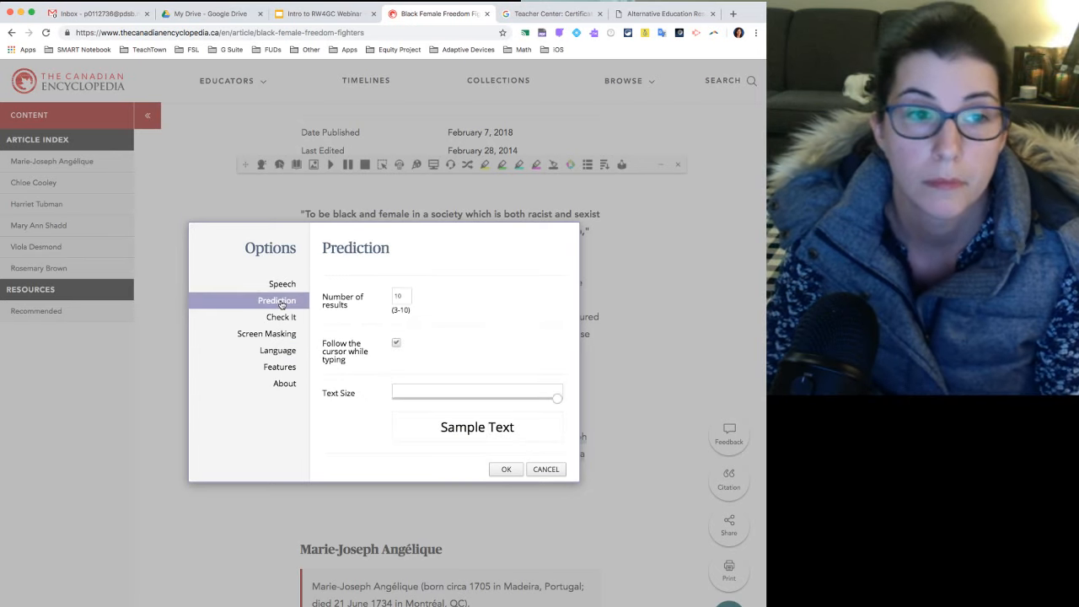
pyautogui.click(510, 471)
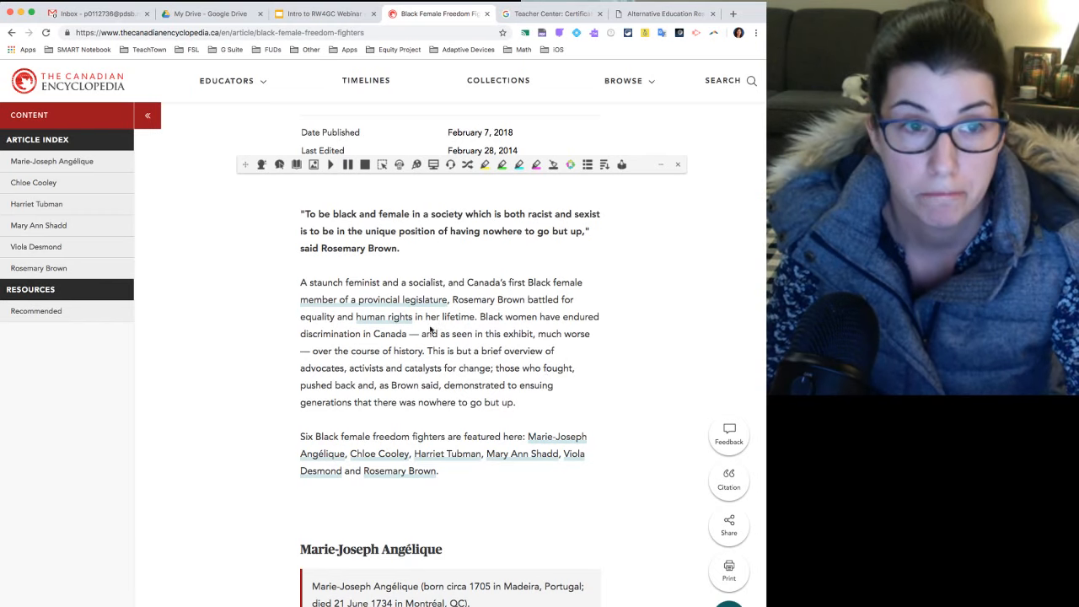
# Open the Dictionary and Picture Dictionary and place them on opposite sides of the article text.
pyautogui.click(297, 169)
pyautogui.moveTo(671, 160); pyautogui.dragTo(190, 193)
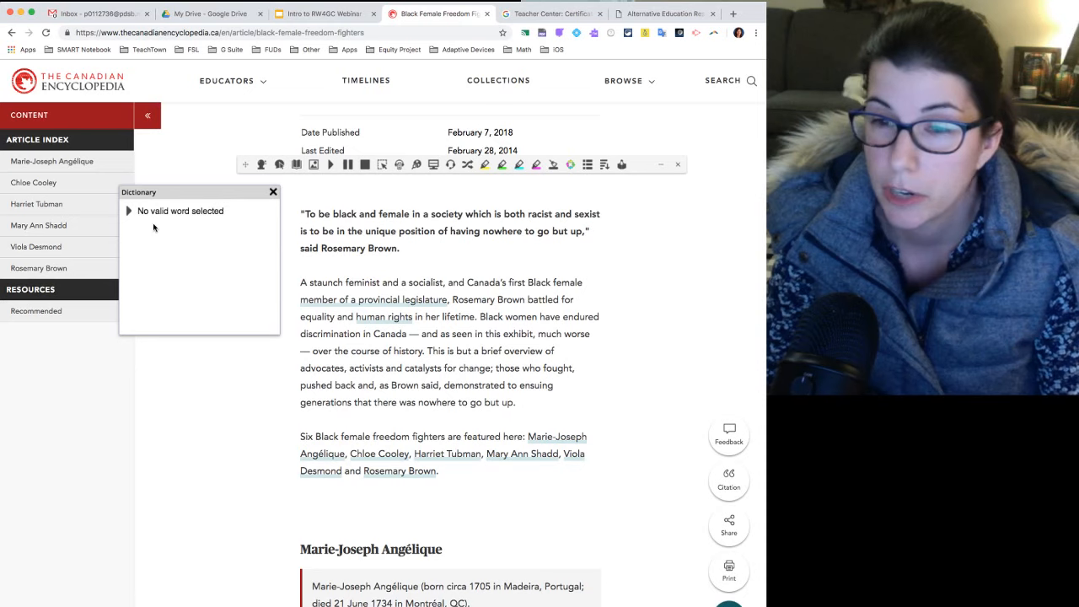
pyautogui.click(313, 166)
pyautogui.moveTo(194, 171); pyautogui.dragTo(667, 191)
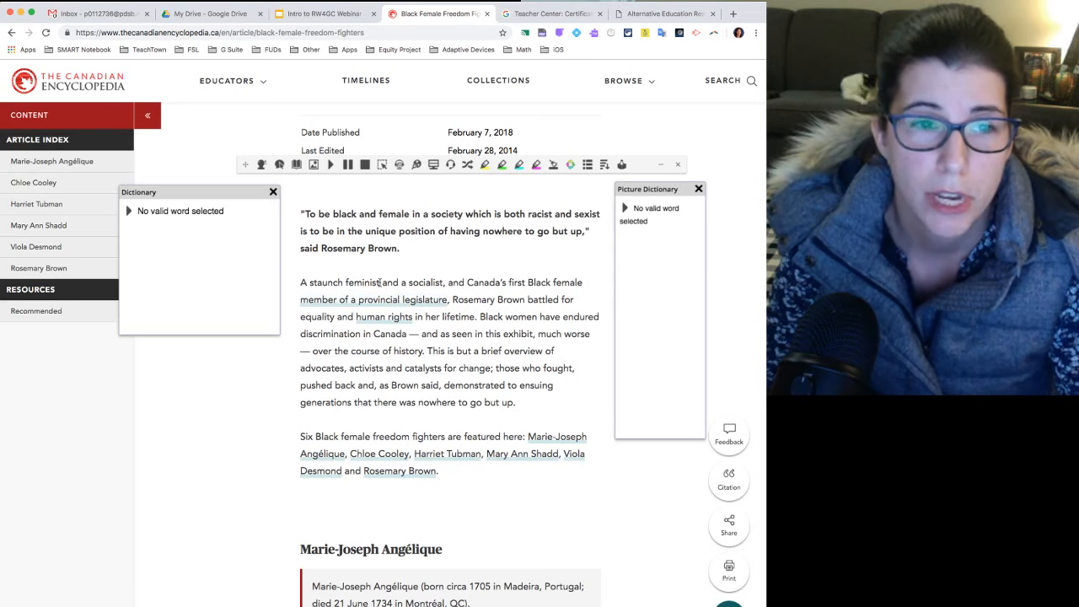
# Look up the words "feminist" and "Canada" from the first paragraph in both dictionaries.
pyautogui.moveTo(381, 282); pyautogui.dragTo(346, 282)
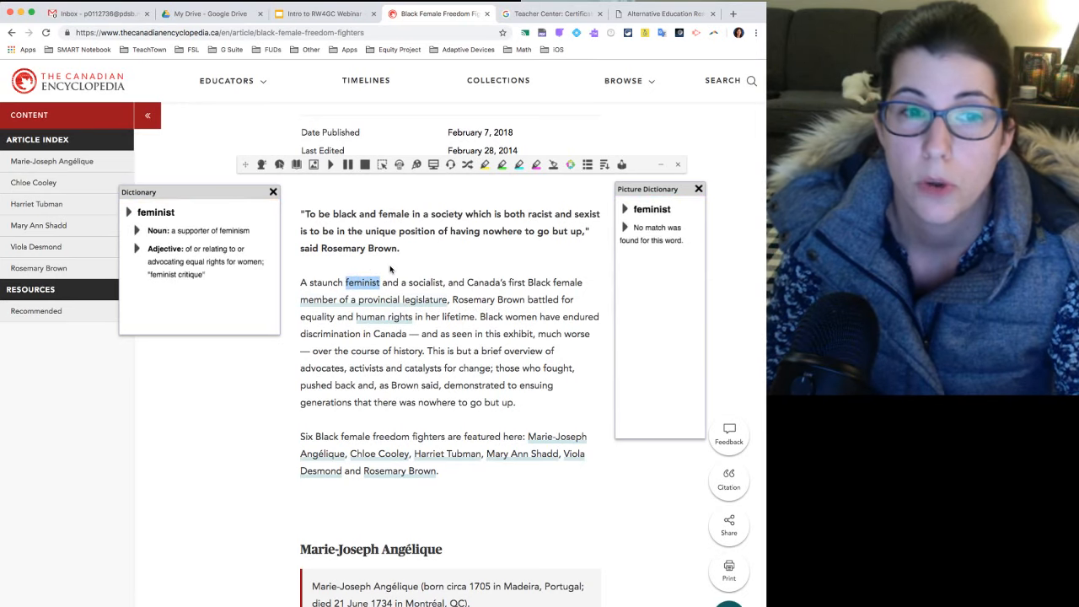
pyautogui.click(135, 230)
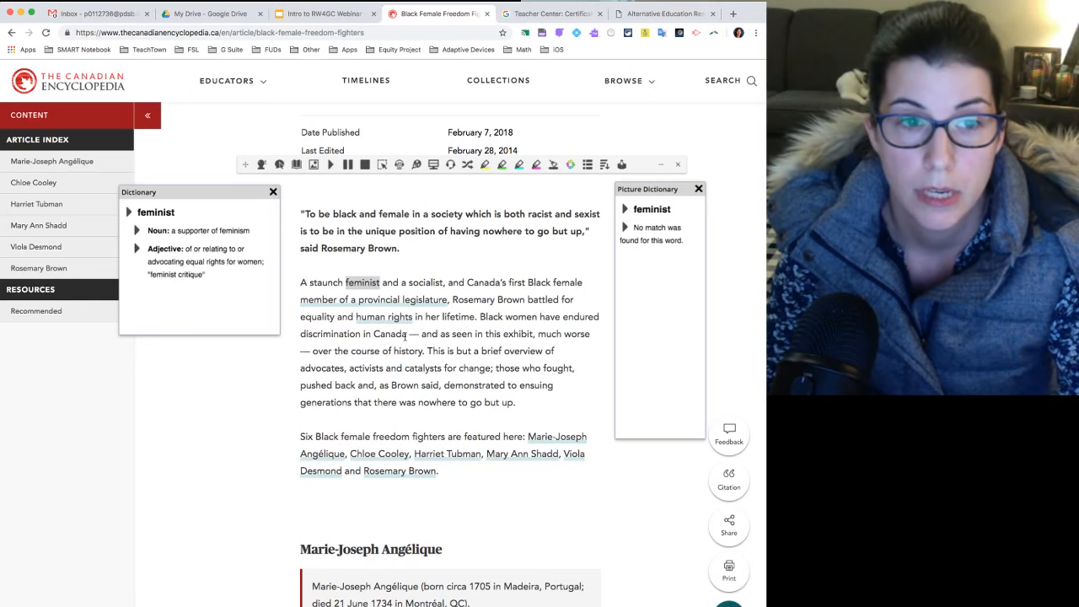
pyautogui.moveTo(406, 336); pyautogui.dragTo(374, 335)
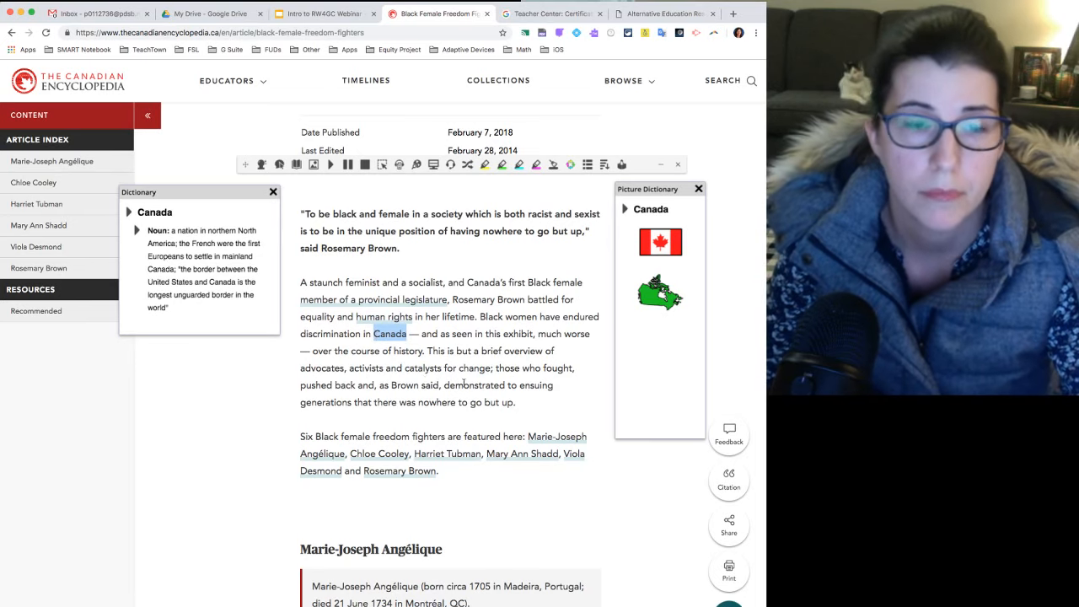
pyautogui.scroll(-5, 565, 270)
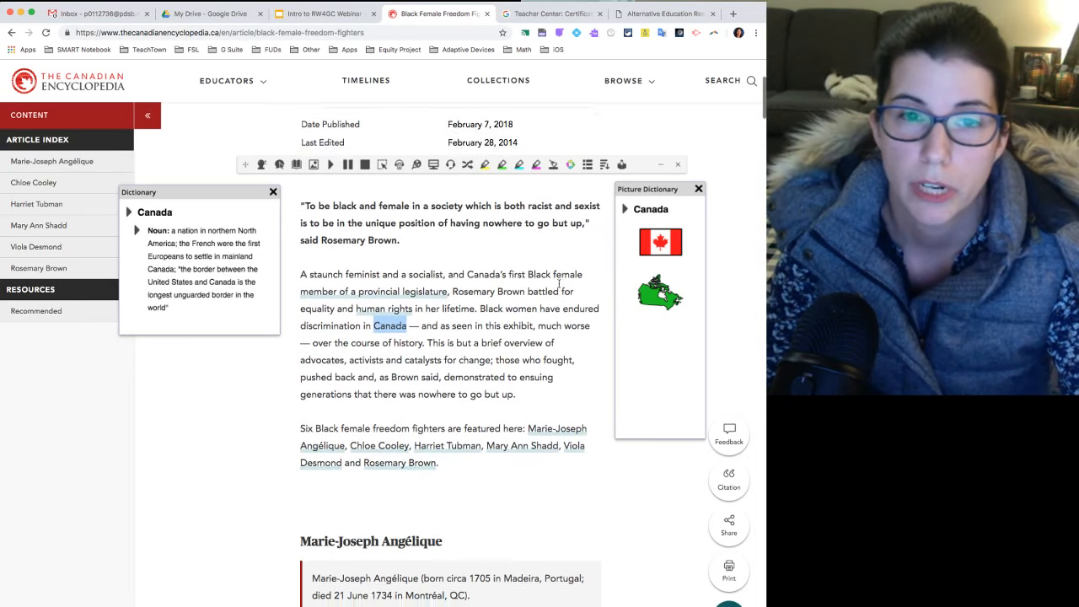
# Close the Picture Dictionary and the Dictionary so only the article and the toolbar remain.
pyautogui.scroll(-6, 559, 287)
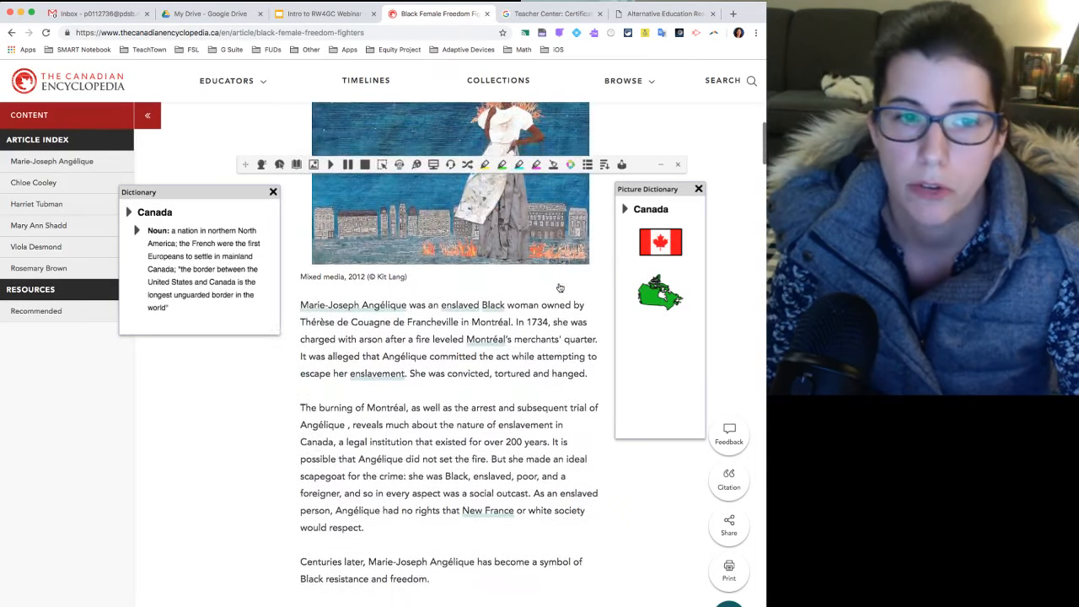
pyautogui.scroll(-2, 559, 284)
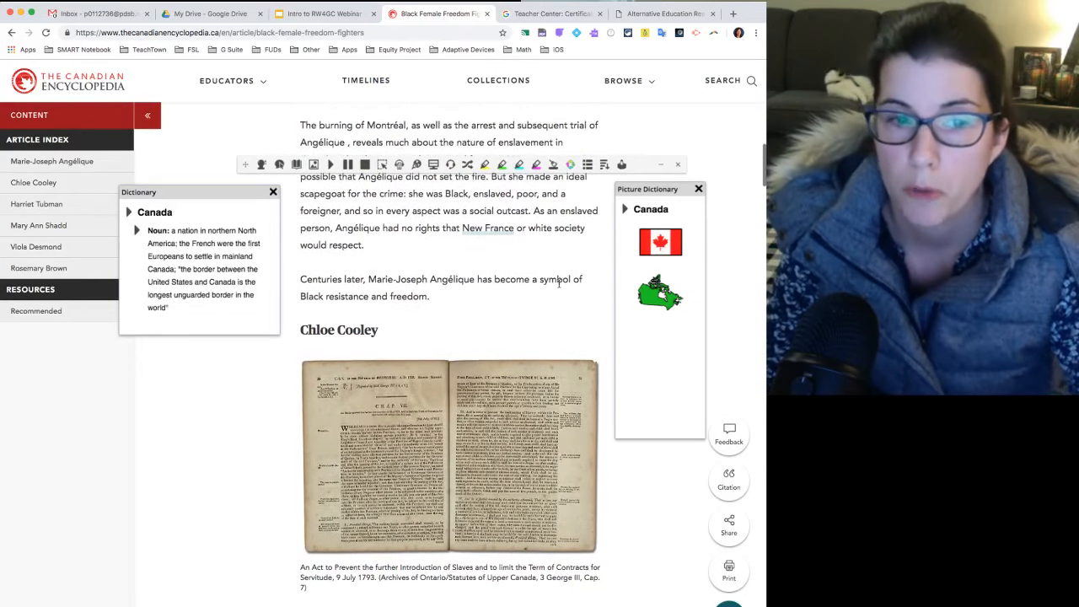
pyautogui.scroll(4, 559, 286)
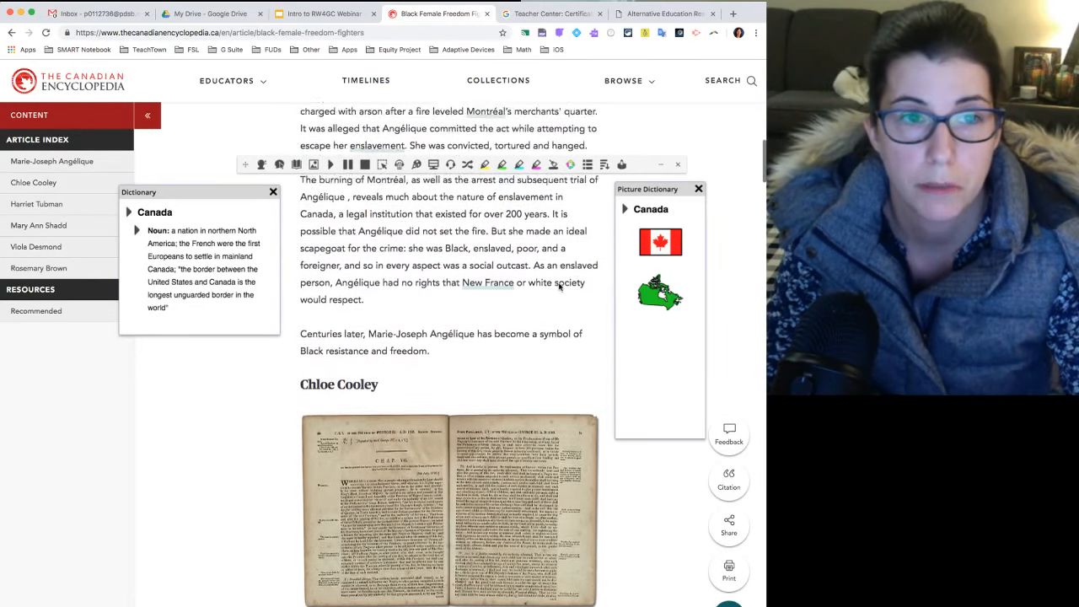
pyautogui.scroll(6, 558, 287)
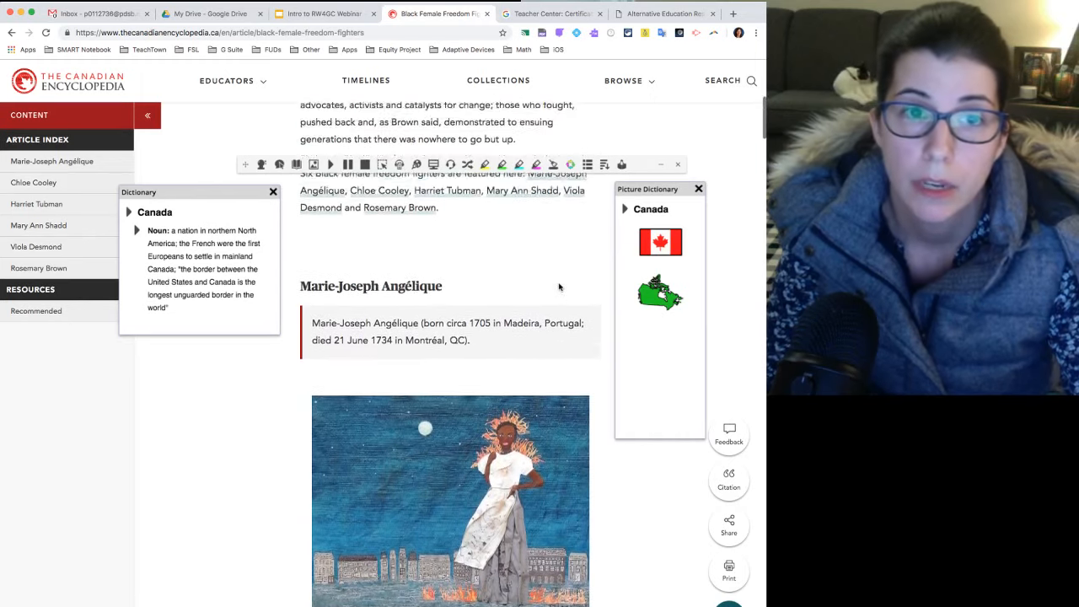
pyautogui.scroll(2, 559, 288)
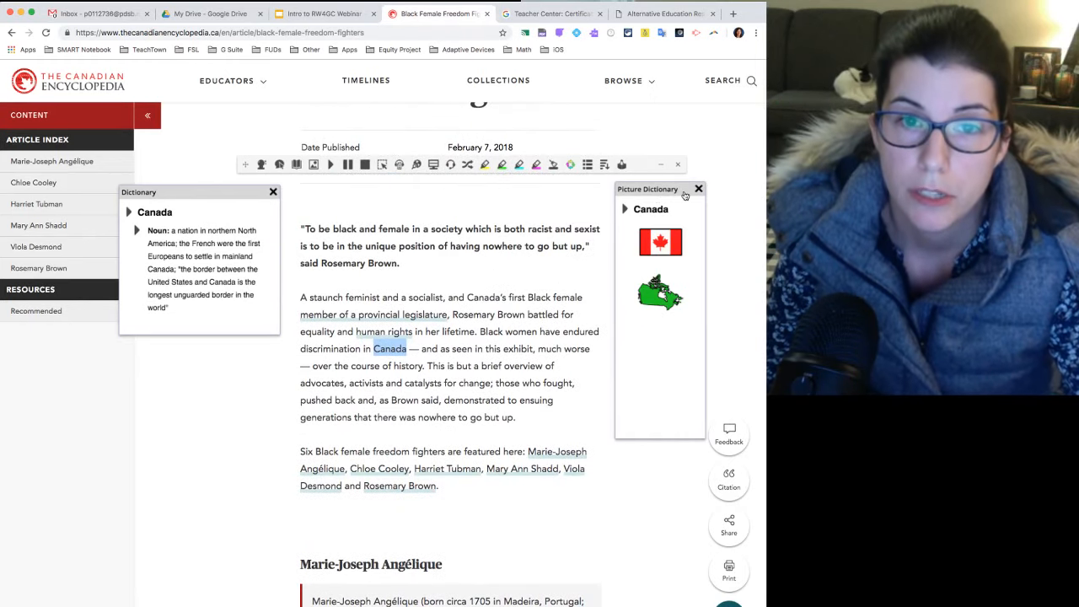
pyautogui.click(699, 189)
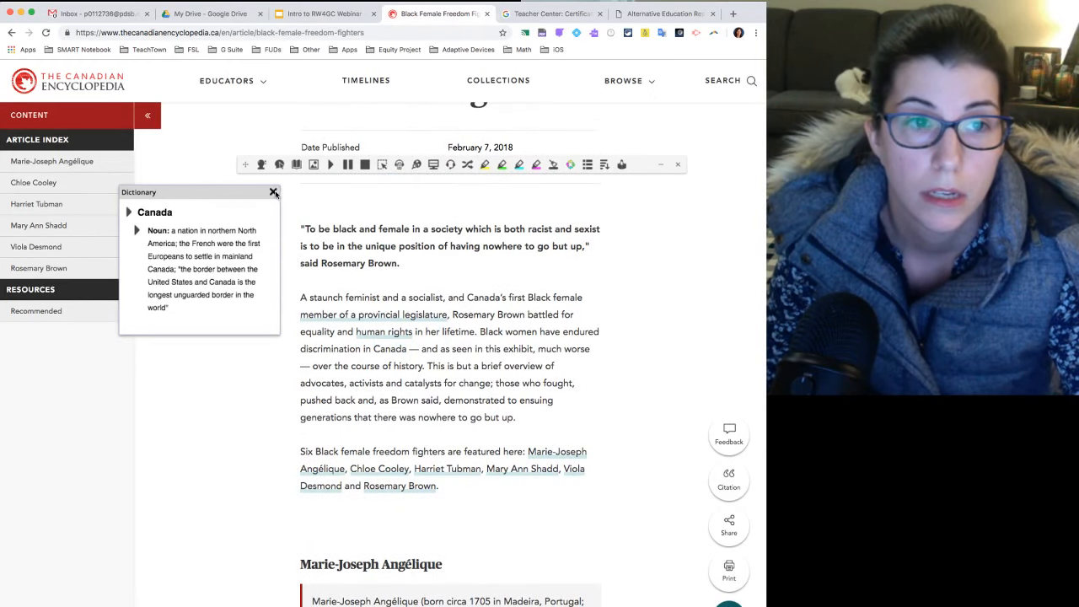
pyautogui.click(272, 193)
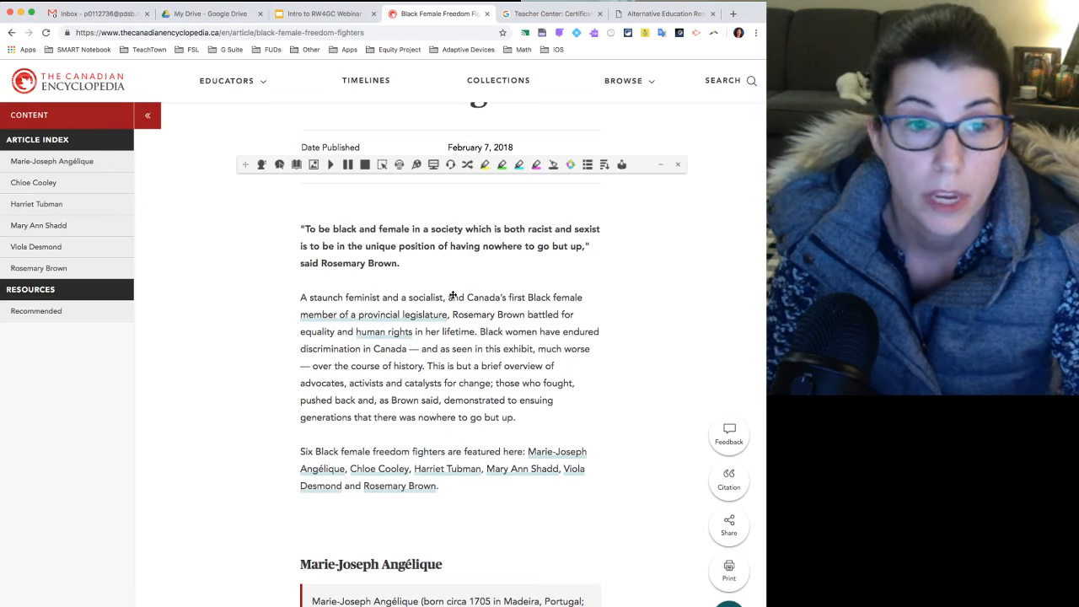
# Highlight the word "feminist" in the first paragraph in pink.
pyautogui.moveTo(351, 299); pyautogui.dragTo(359, 298)
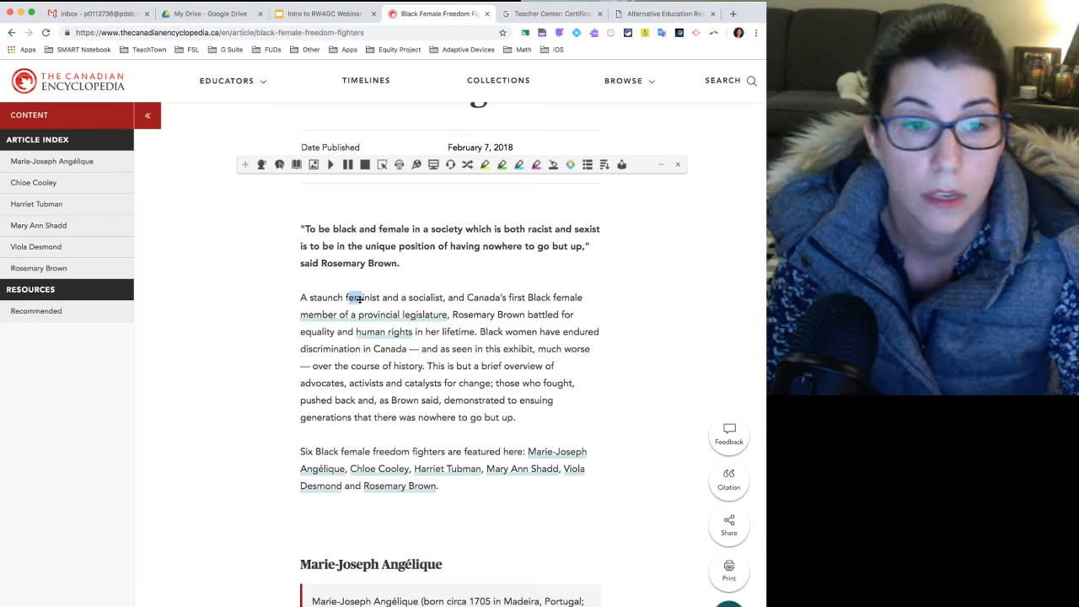
pyautogui.click(356, 297)
pyautogui.moveTo(345, 297); pyautogui.dragTo(381, 298)
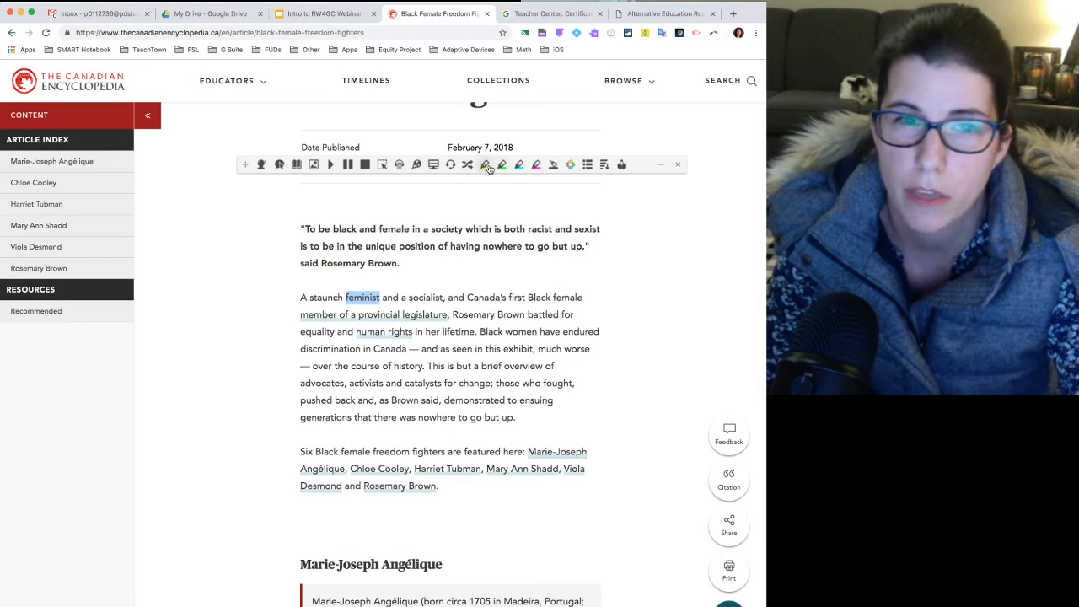
pyautogui.click(530, 168)
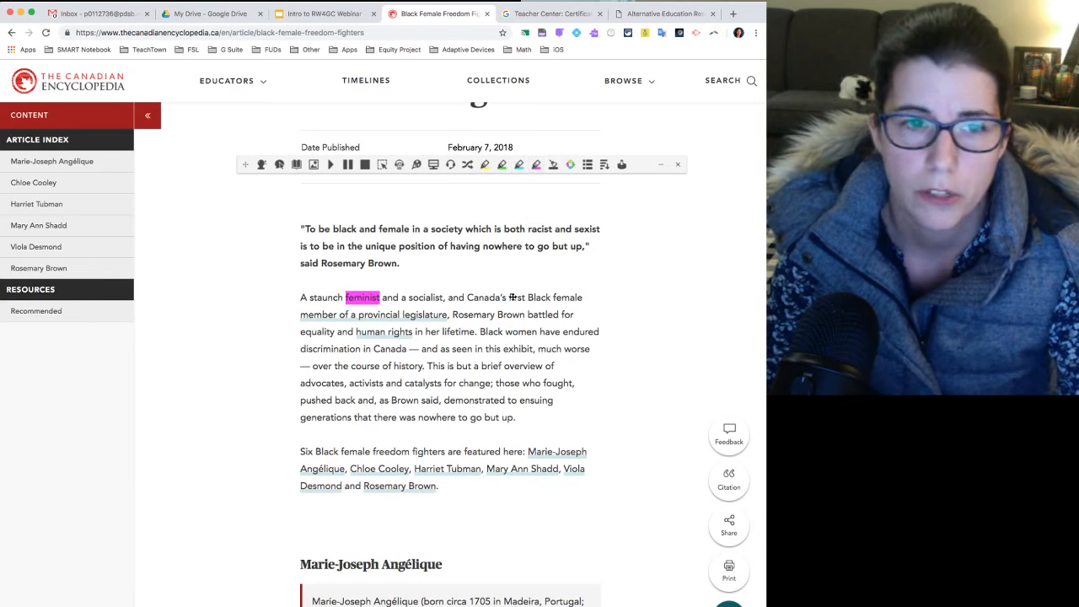
# Highlight the words "exhibit" and "activists" in the first paragraph in blue.
pyautogui.moveTo(503, 348); pyautogui.dragTo(534, 348)
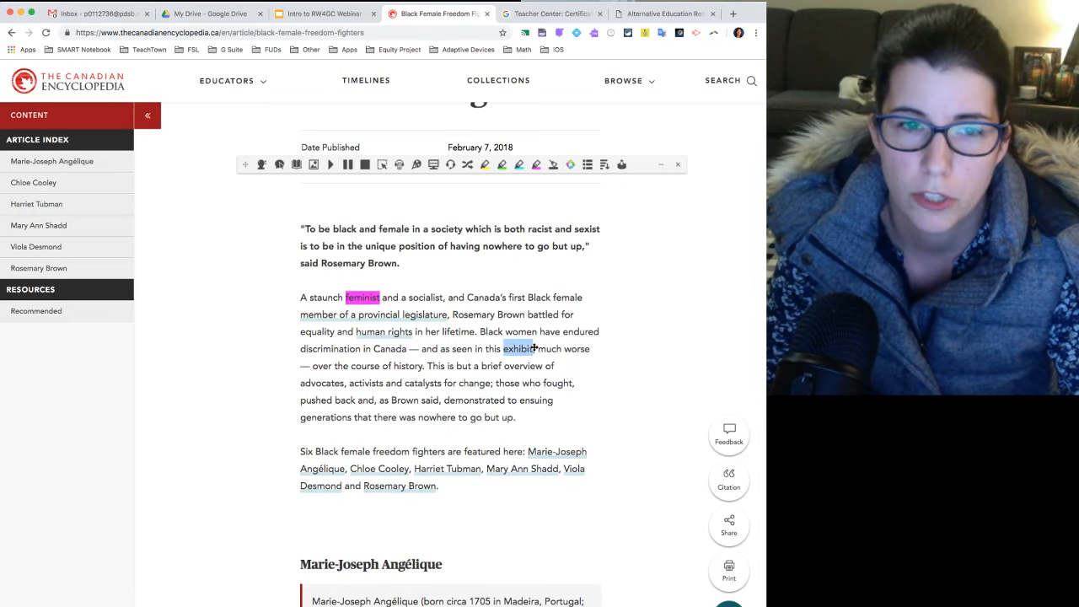
pyautogui.scroll(-1, 532, 263)
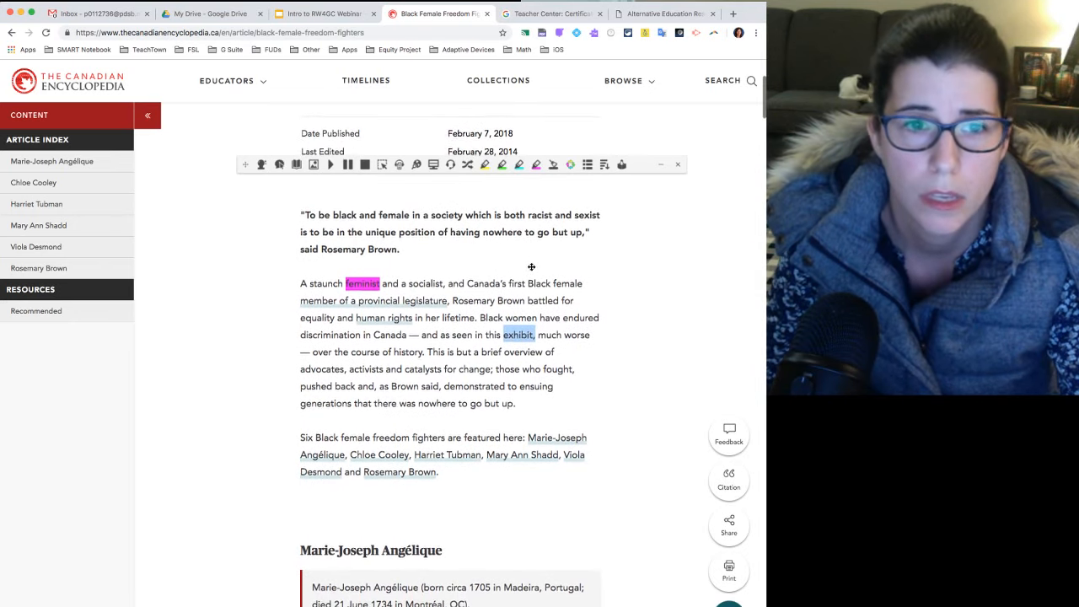
pyautogui.click(523, 335)
pyautogui.moveTo(535, 327); pyautogui.dragTo(504, 327)
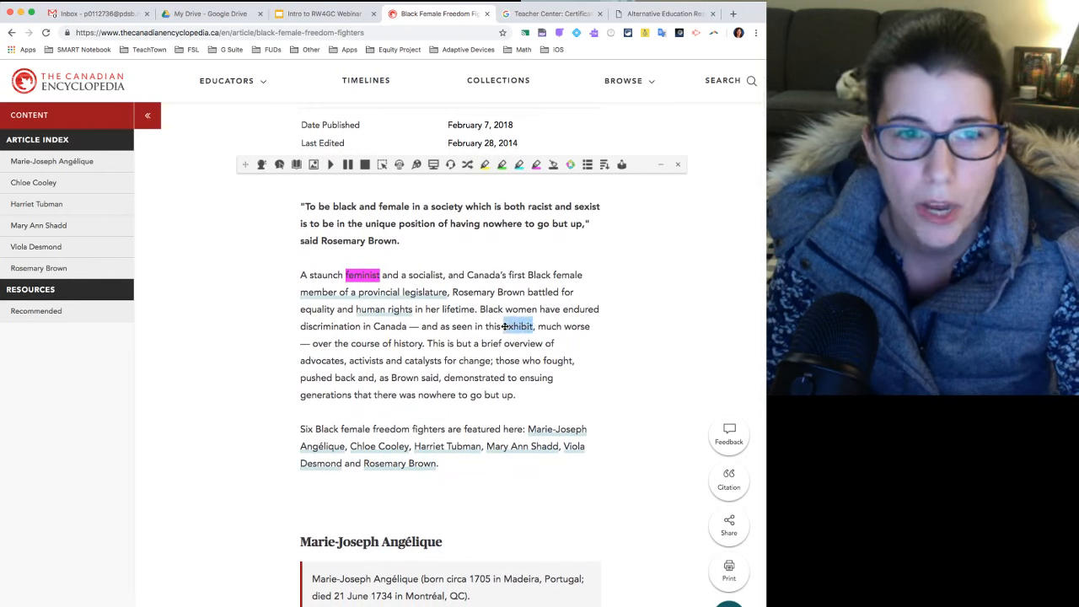
pyautogui.click(518, 164)
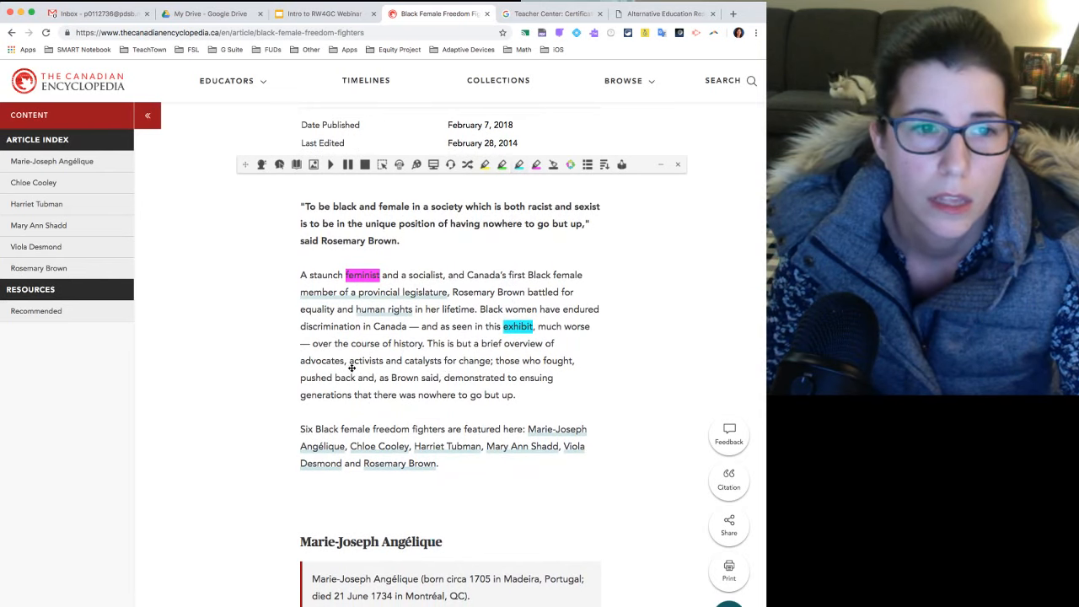
pyautogui.moveTo(351, 360); pyautogui.dragTo(384, 360)
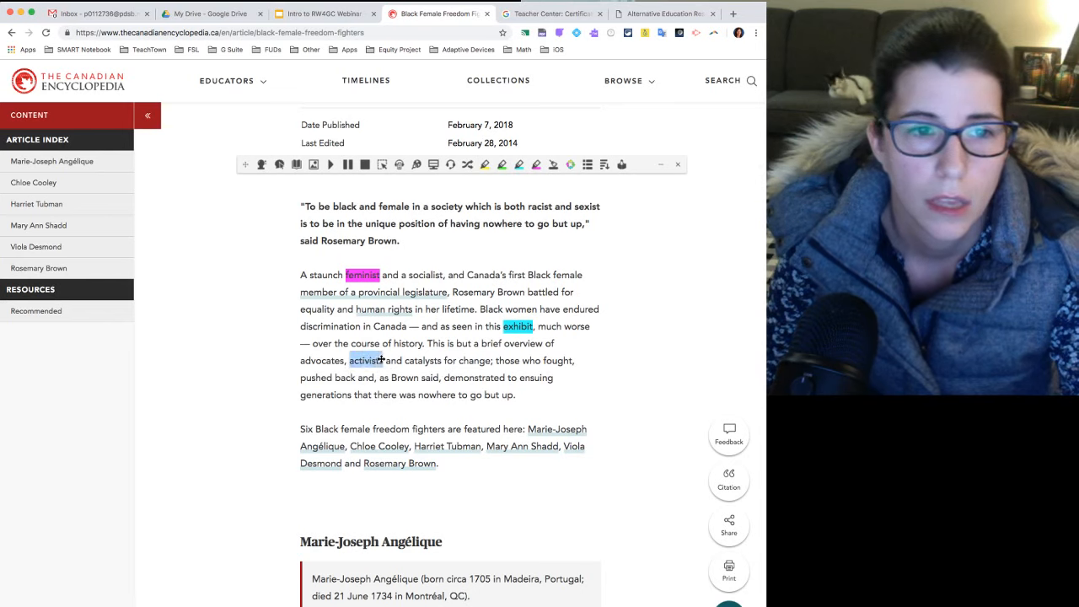
pyautogui.click(518, 164)
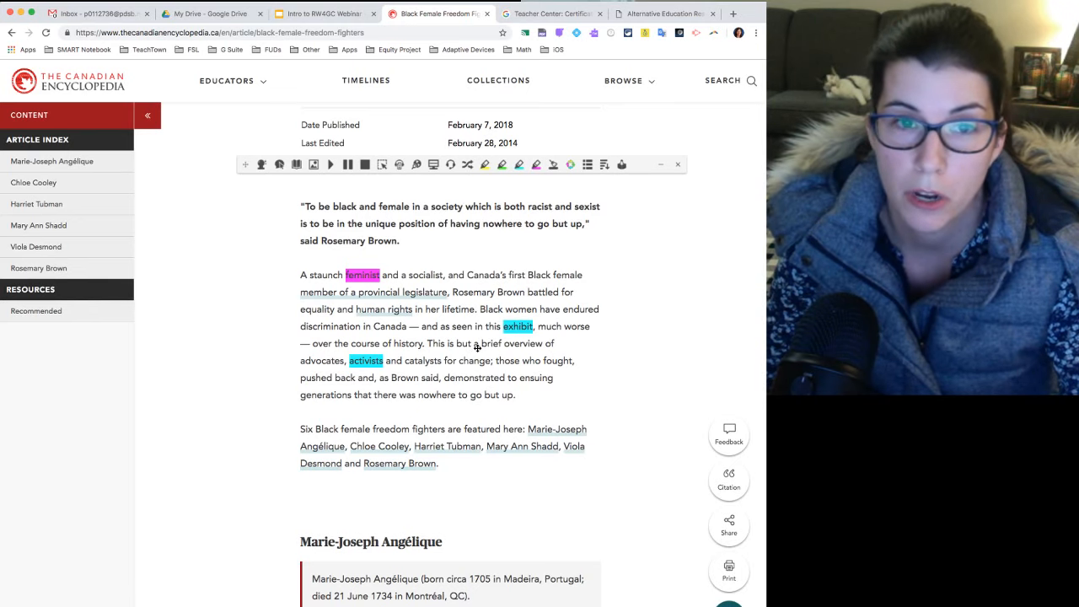
# Generate a vocabulary list from the highlighted words and delete every meaning of "exhibit" except the first.
pyautogui.click(588, 167)
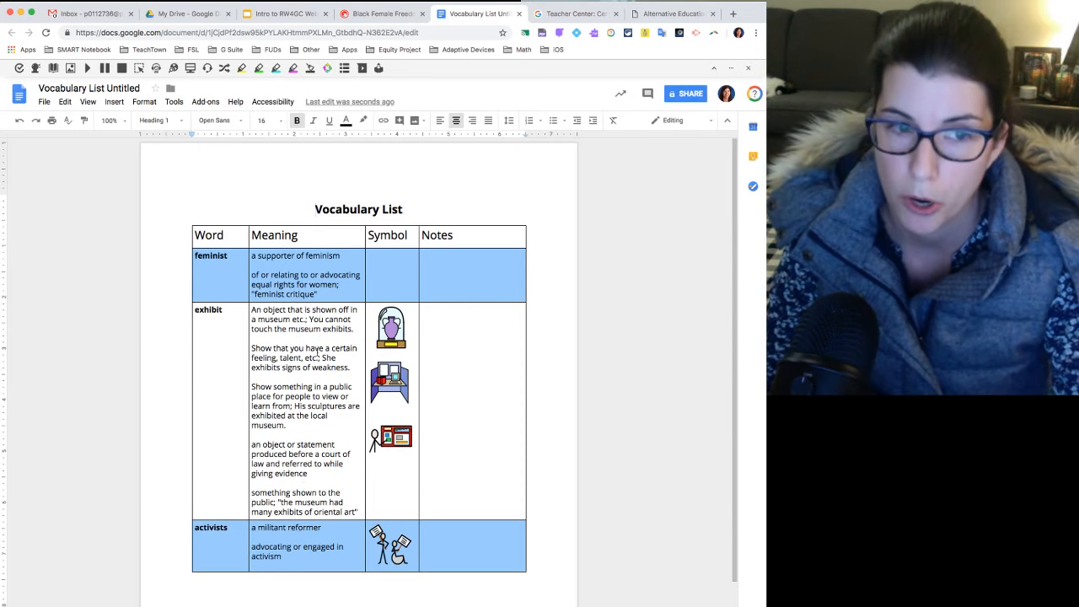
pyautogui.click(287, 416)
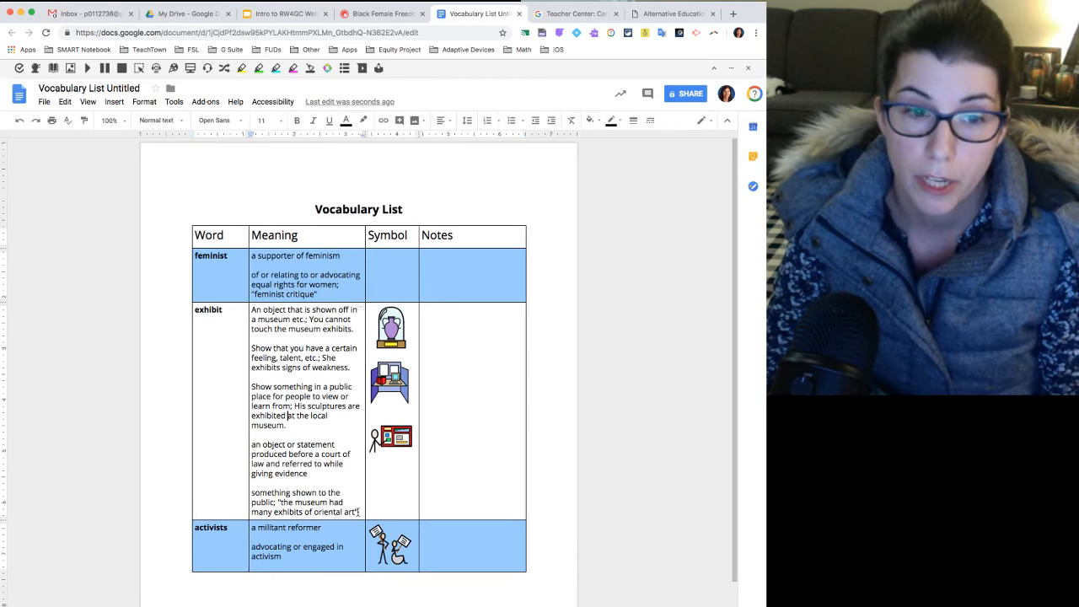
pyautogui.moveTo(359, 511); pyautogui.dragTo(248, 347)
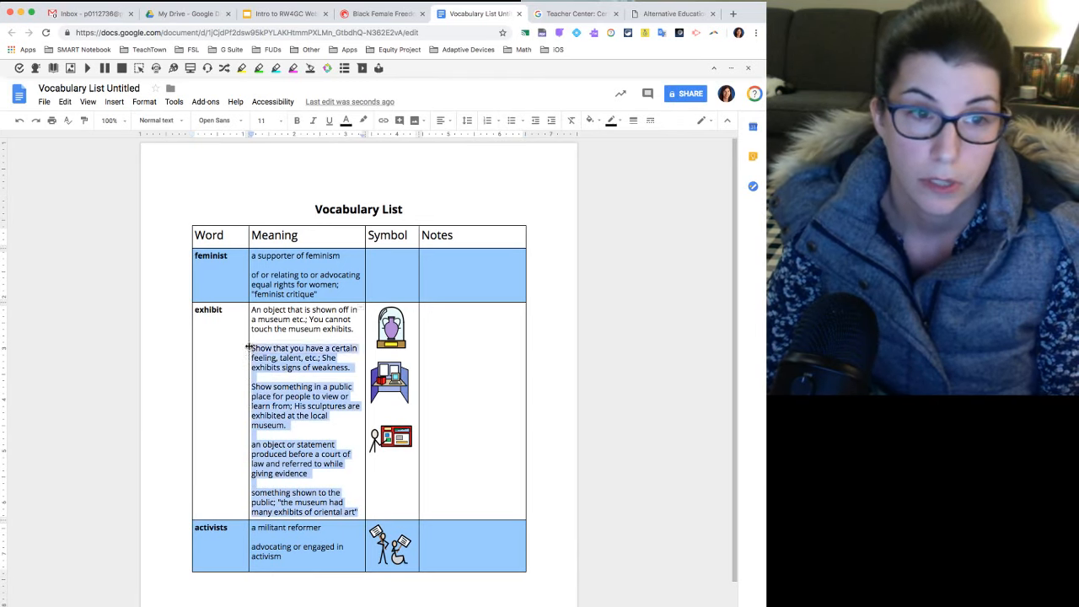
pyautogui.press('BackSpace')
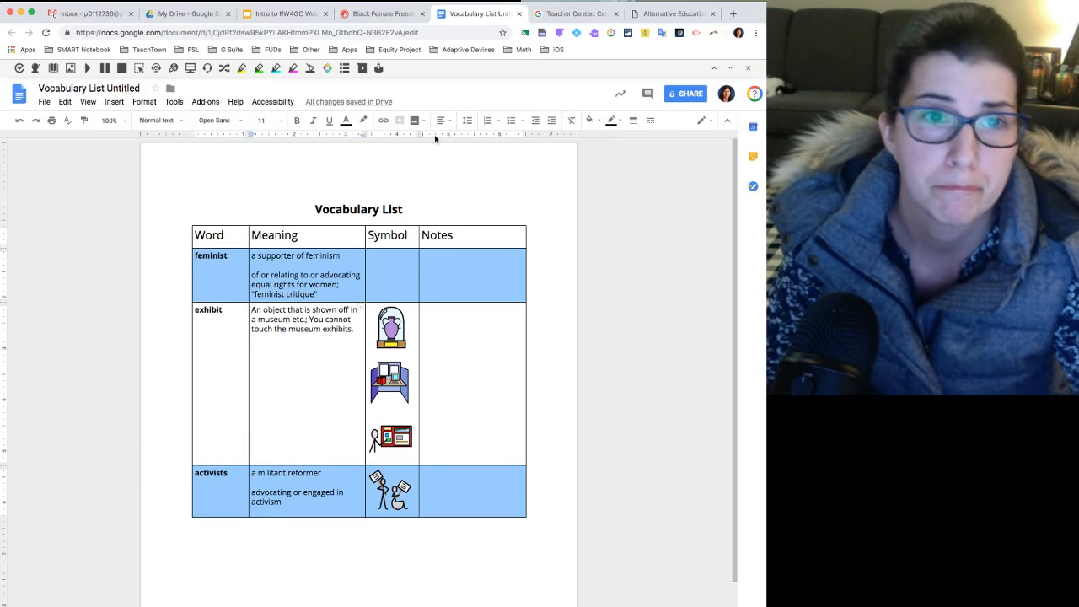
# Close the vocabulary list document and clear the highlights from the article's first paragraph.
pyautogui.click(521, 14)
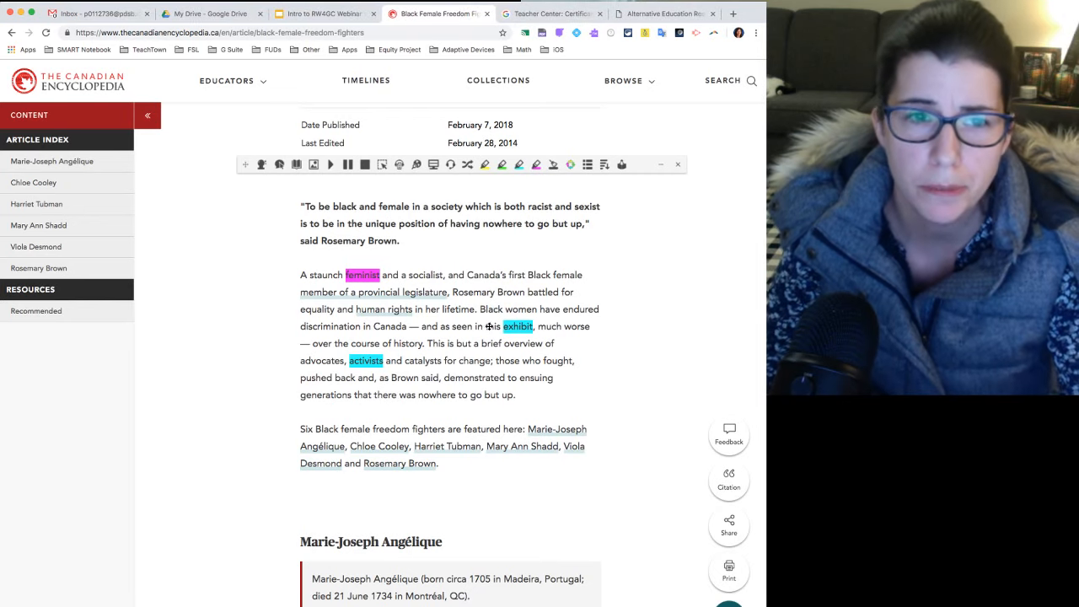
pyautogui.moveTo(502, 378); pyautogui.dragTo(337, 275)
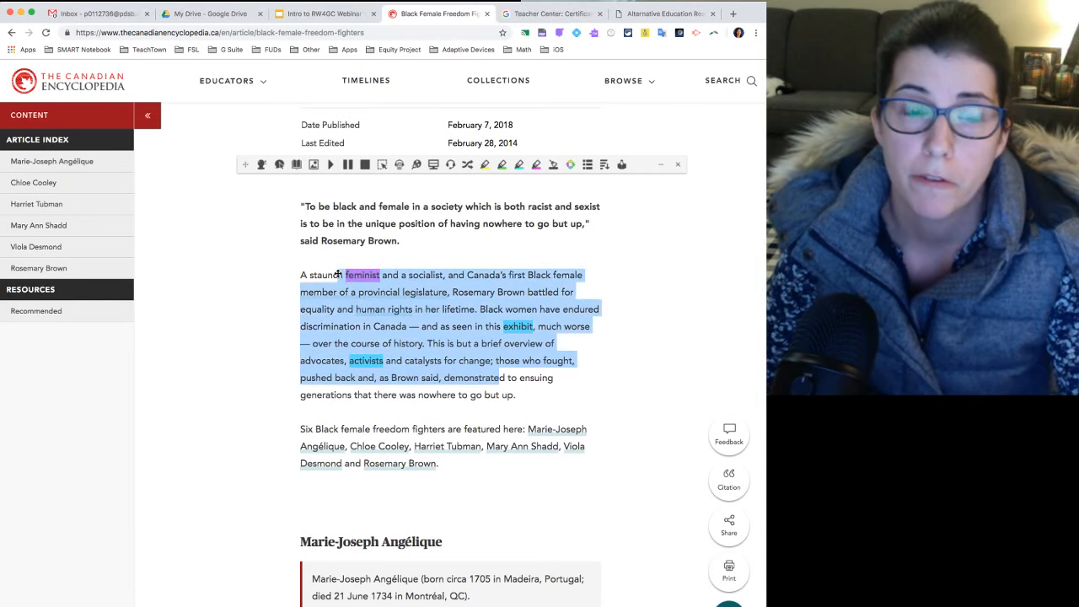
pyautogui.click(554, 165)
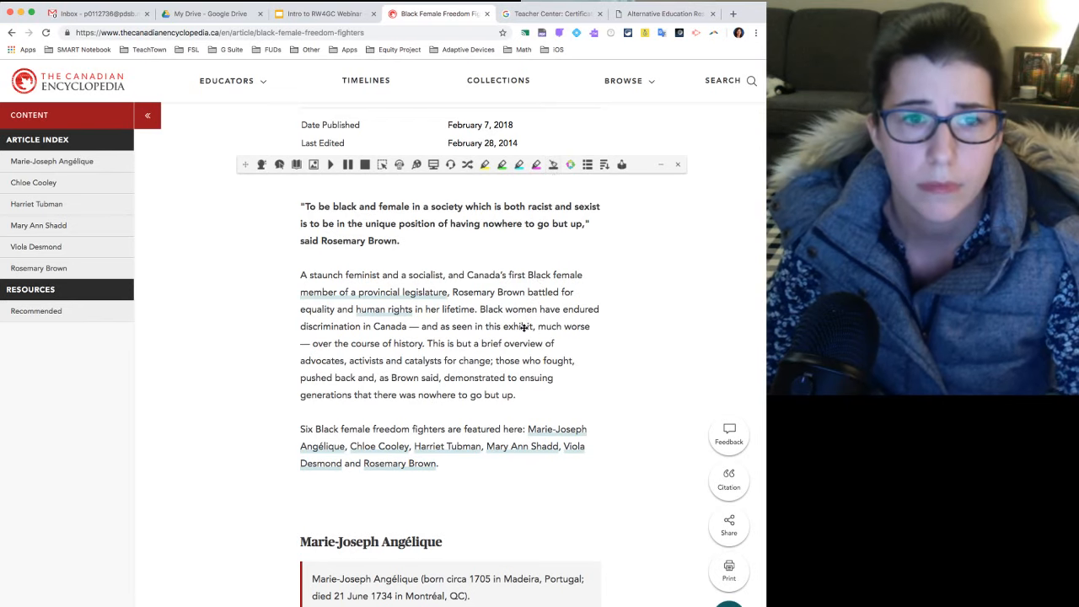
# Highlight the sentence from "On 14 March 1793" to "New York State." in the Chloe Cooley section in yellow.
pyautogui.scroll(-1, 522, 327)
pyautogui.scroll(-10, 522, 327)
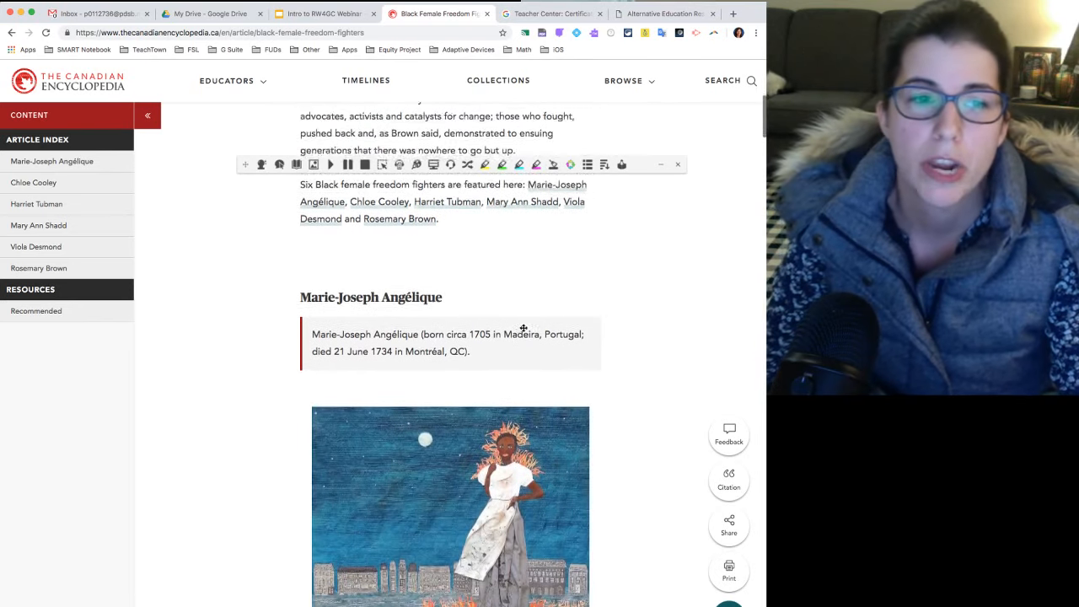
pyautogui.scroll(-5, 523, 327)
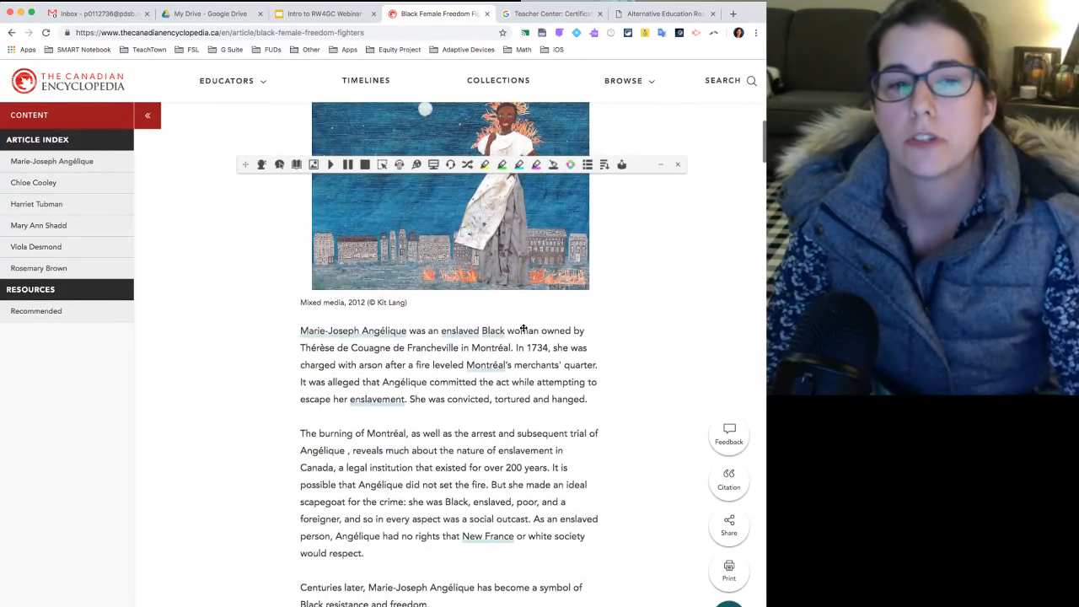
pyautogui.scroll(-3, 523, 327)
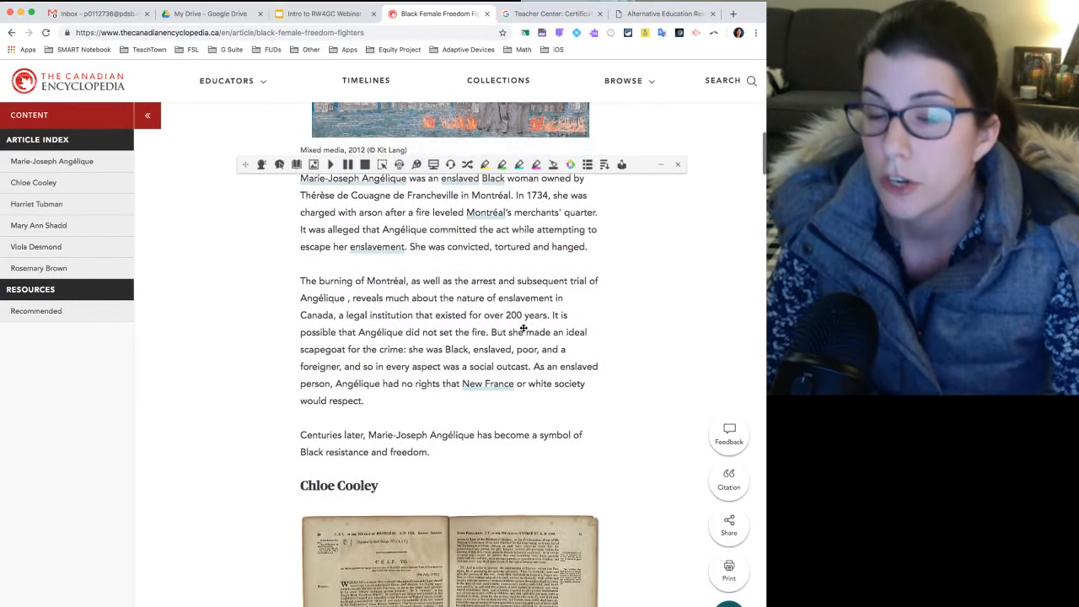
pyautogui.scroll(-6, 522, 327)
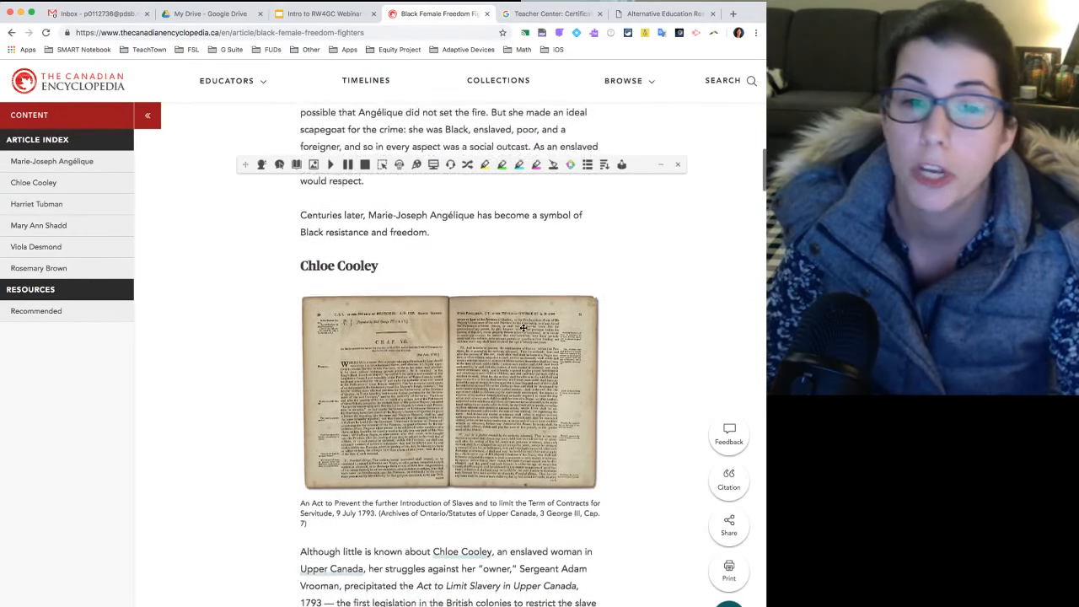
pyautogui.scroll(-6, 523, 332)
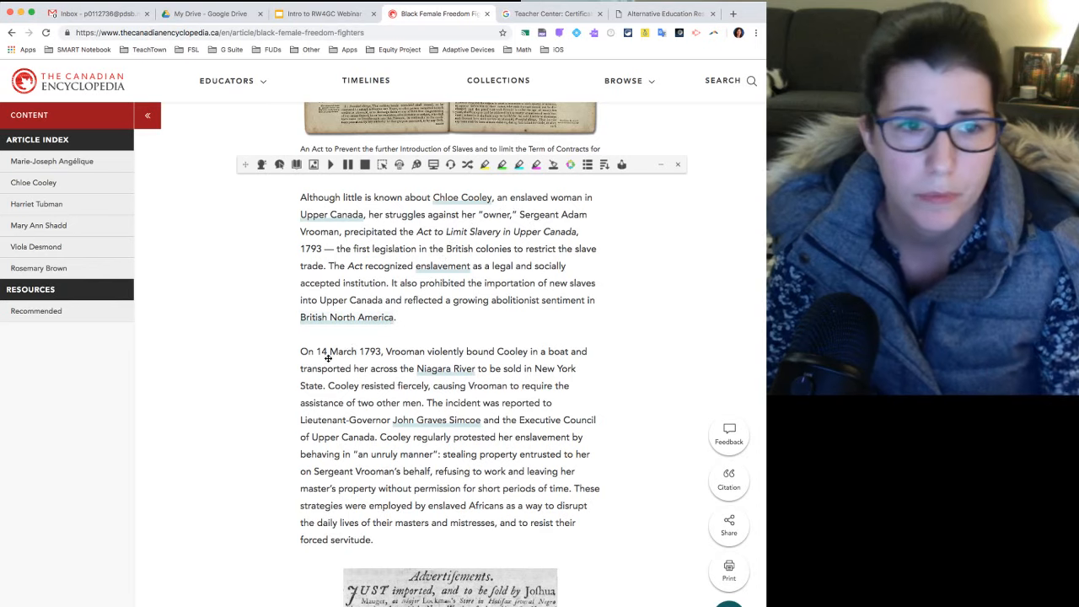
pyautogui.scroll(-1, 330, 347)
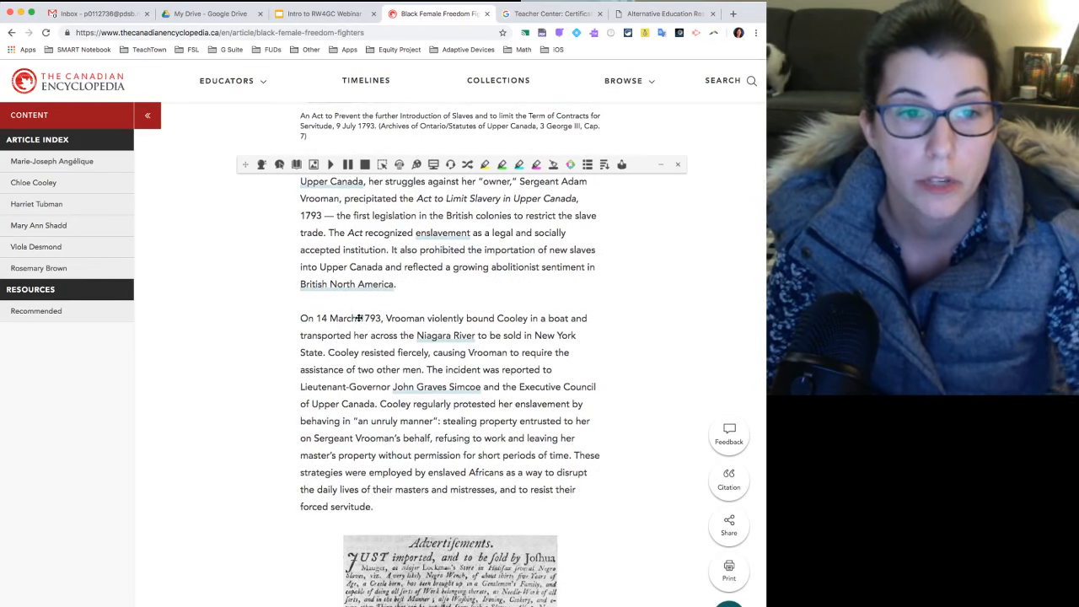
pyautogui.moveTo(301, 318)
pyautogui.mouseDown()
pyautogui.moveTo(347, 323)
pyautogui.moveTo(342, 352)
pyautogui.moveTo(325, 352)
pyautogui.mouseUp()
pyautogui.click(486, 167)
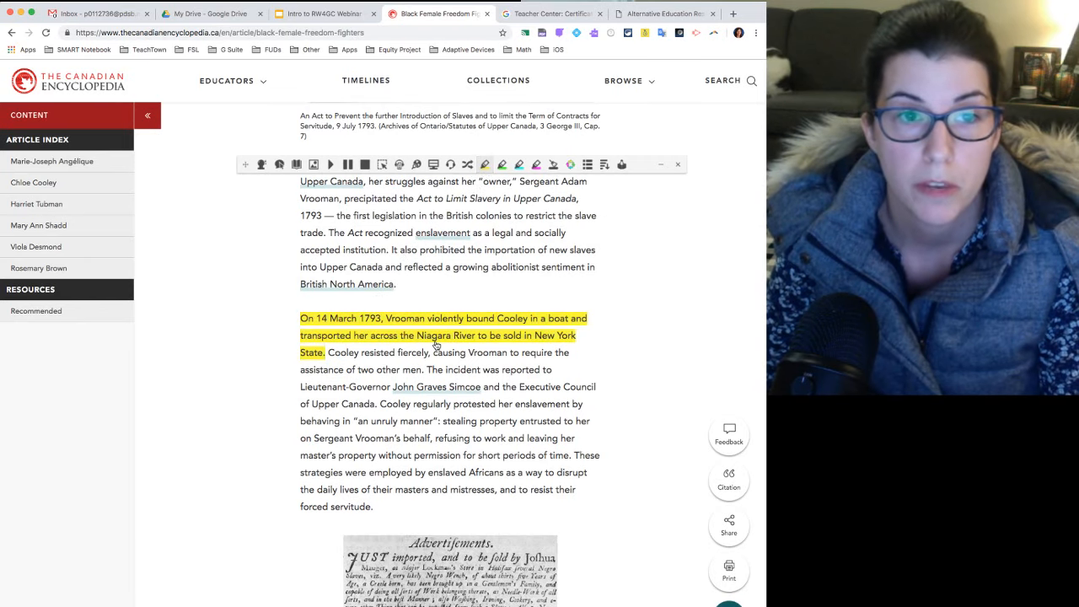
# Highlight the passage from "Executive Council member" to "property for short" below the newspaper advertisement in green.
pyautogui.scroll(-2, 447, 388)
pyautogui.scroll(-6, 449, 381)
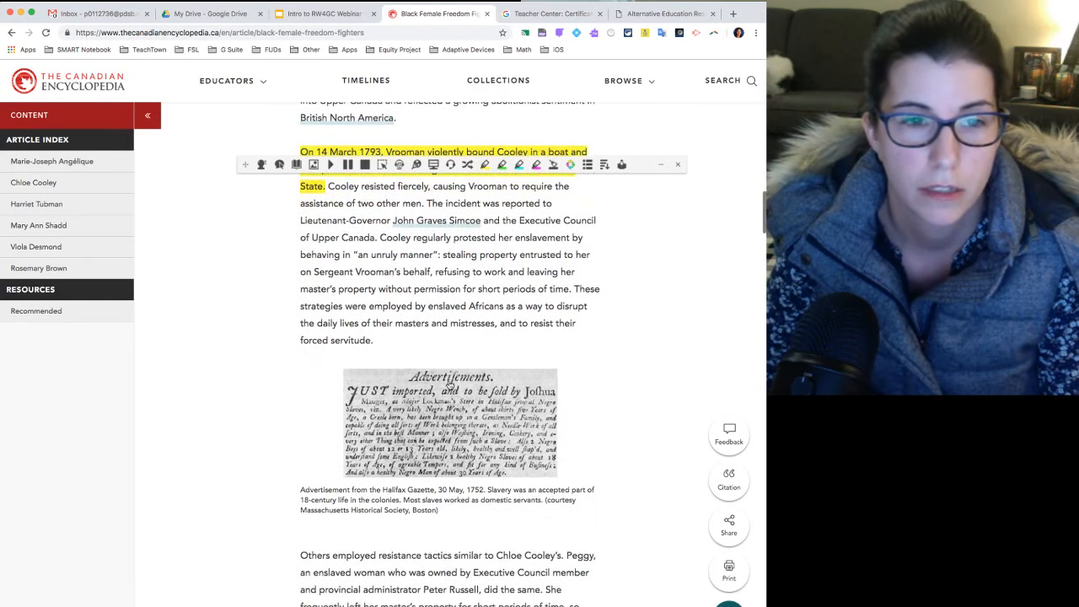
pyautogui.moveTo(470, 415)
pyautogui.mouseDown()
pyautogui.moveTo(515, 451)
pyautogui.moveTo(496, 451)
pyautogui.mouseUp()
pyautogui.click(502, 165)
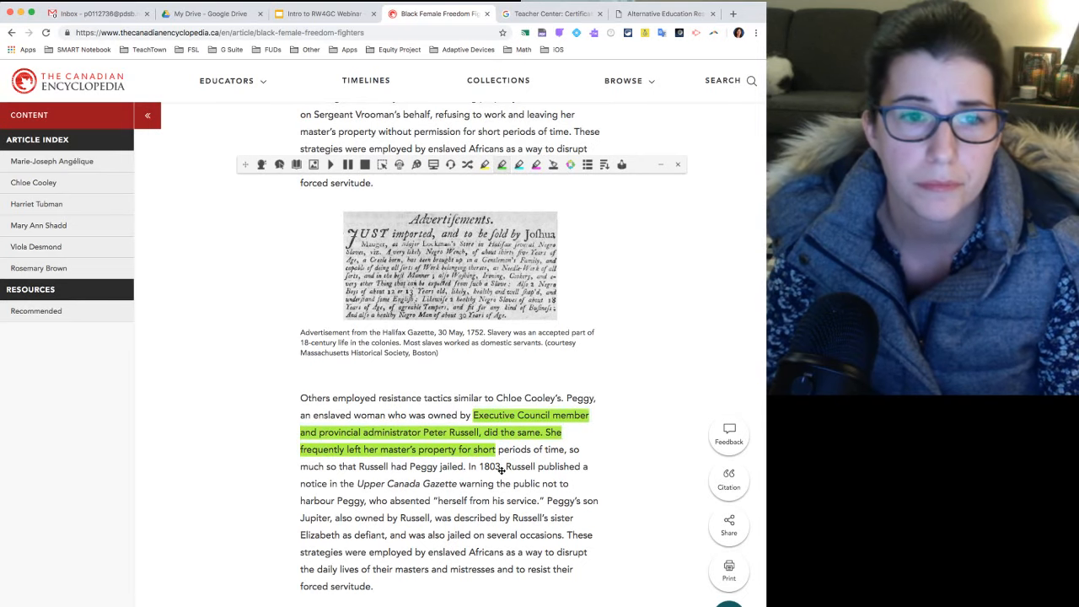
# Highlight the end of the same paragraph, from "defiant" to "forced servitude.", in blue.
pyautogui.scroll(-4, 361, 355)
pyautogui.moveTo(360, 355); pyautogui.dragTo(400, 402)
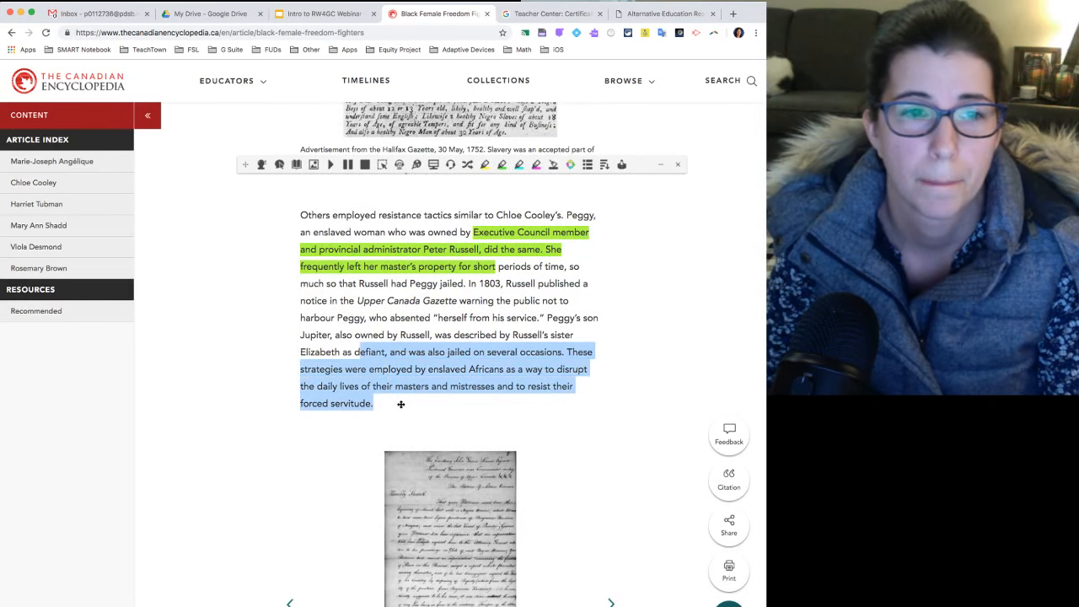
pyautogui.click(520, 164)
# Highlight the passage from "ubman, née Araminta" to "Dorchester County, Mar" in the Harriet Tubman introduction in yellow.
pyautogui.scroll(-1, 489, 375)
pyautogui.scroll(-10, 488, 374)
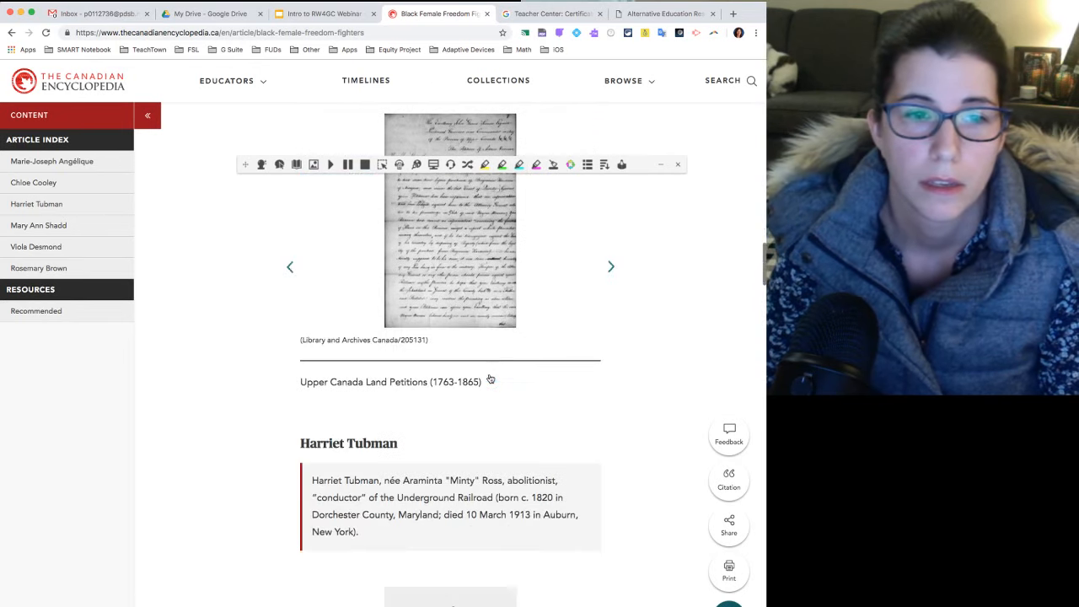
pyautogui.moveTo(353, 389); pyautogui.dragTo(415, 422)
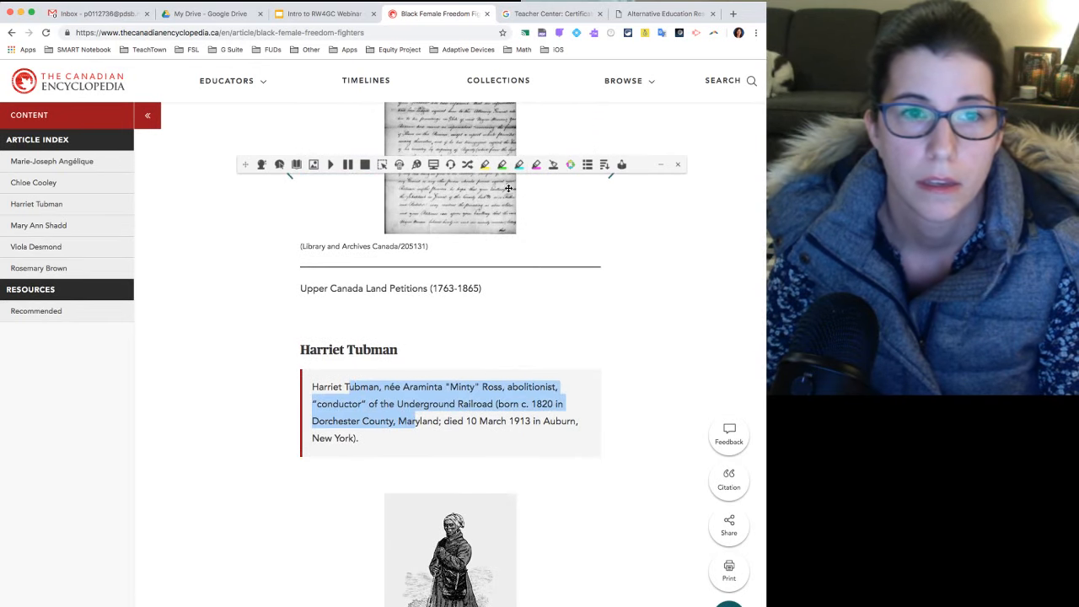
pyautogui.click(485, 165)
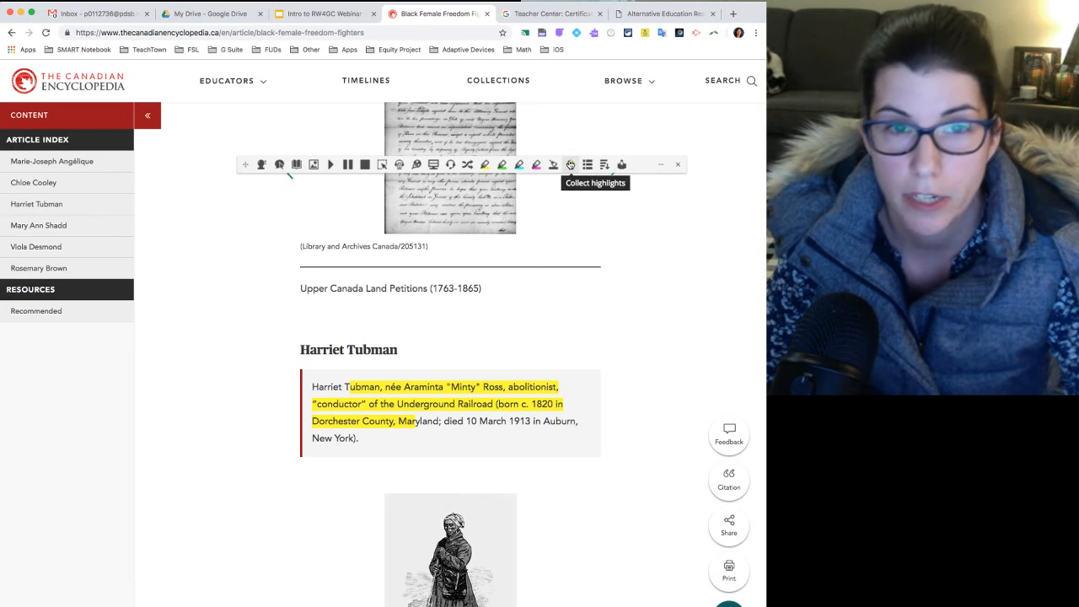
# Collect the article's highlights in all four colors, sorted by color, into a new document.
pyautogui.click(570, 165)
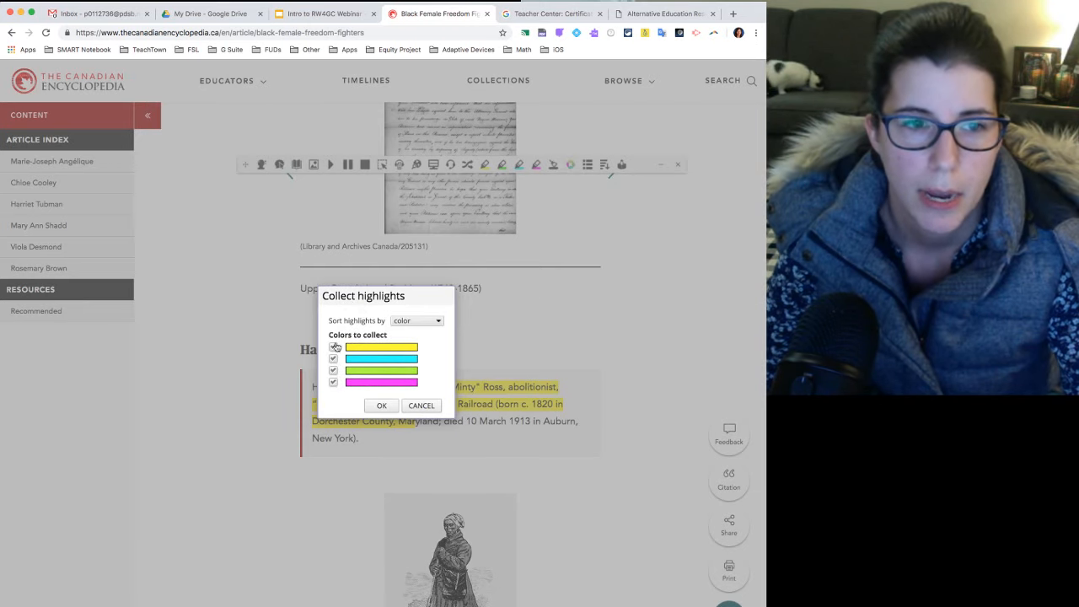
pyautogui.click(405, 325)
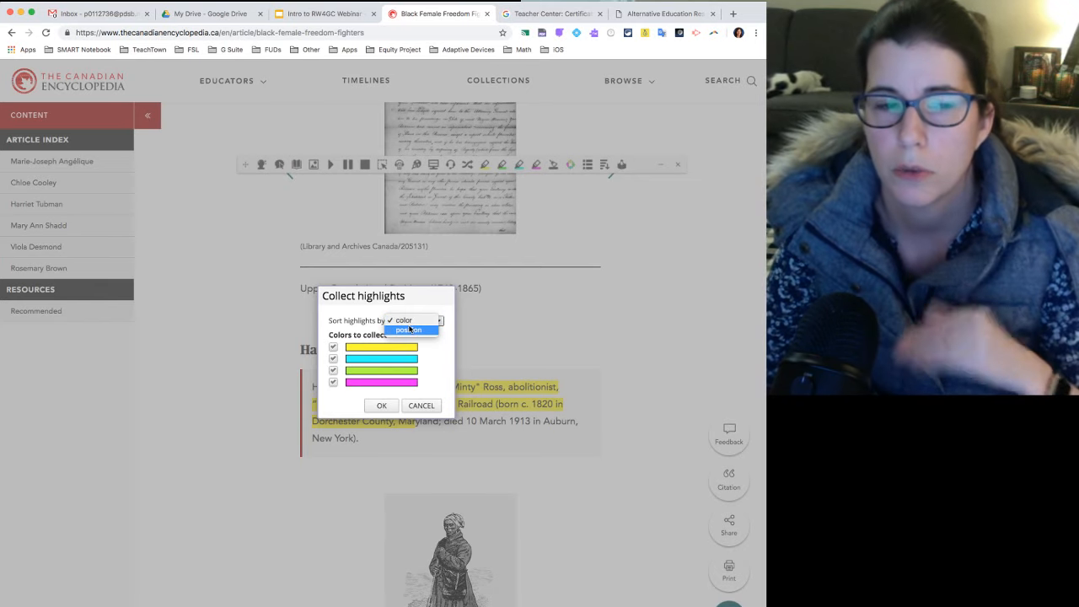
pyautogui.click(411, 329)
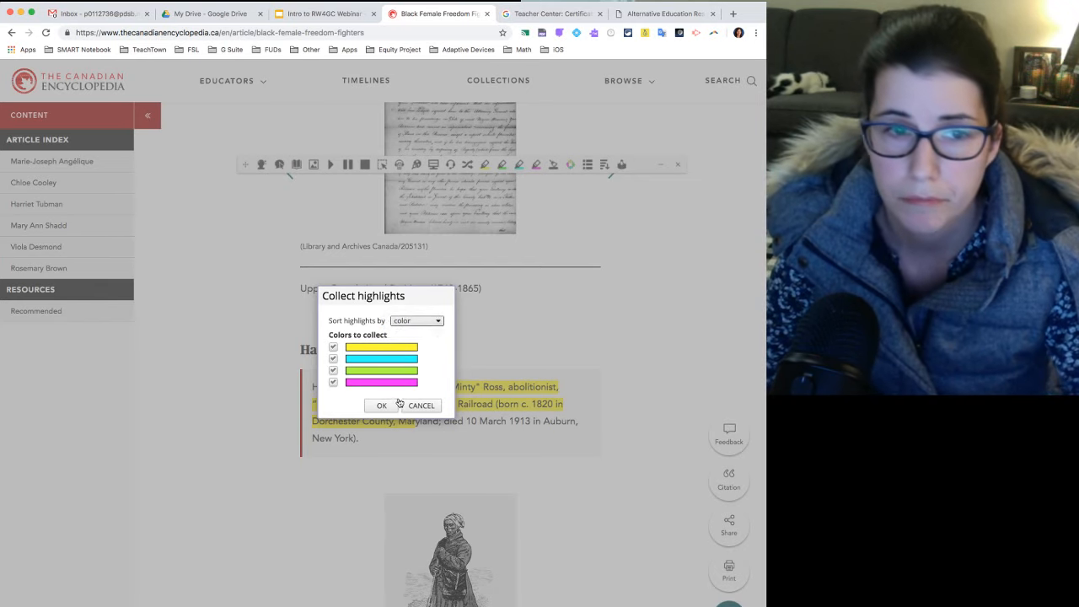
pyautogui.click(381, 405)
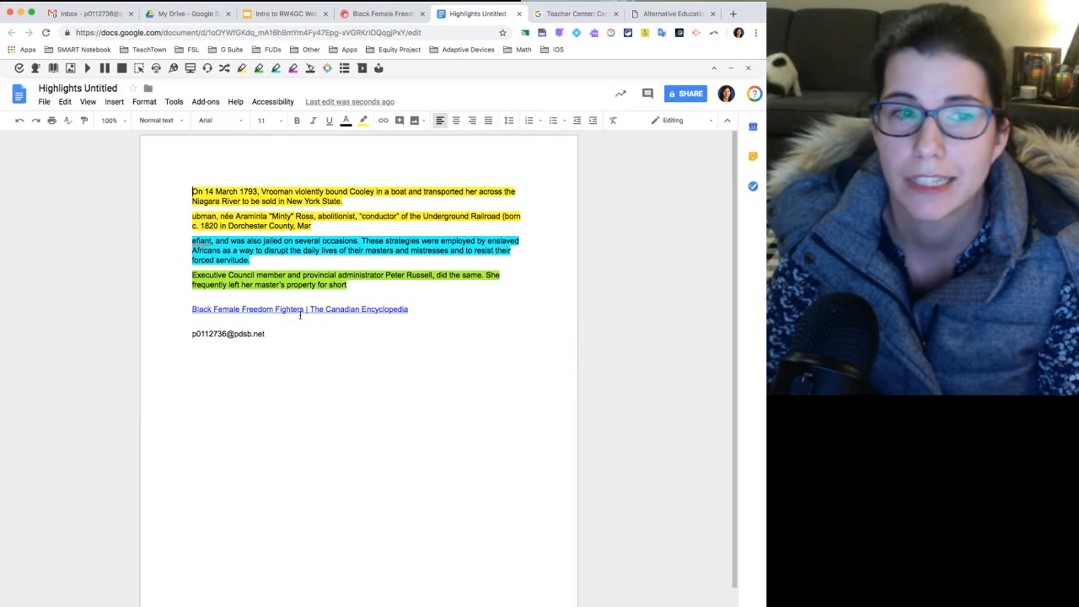
# Preview the source article link in the collected highlights and add two new lines below the e-mail address.
pyautogui.click(301, 309)
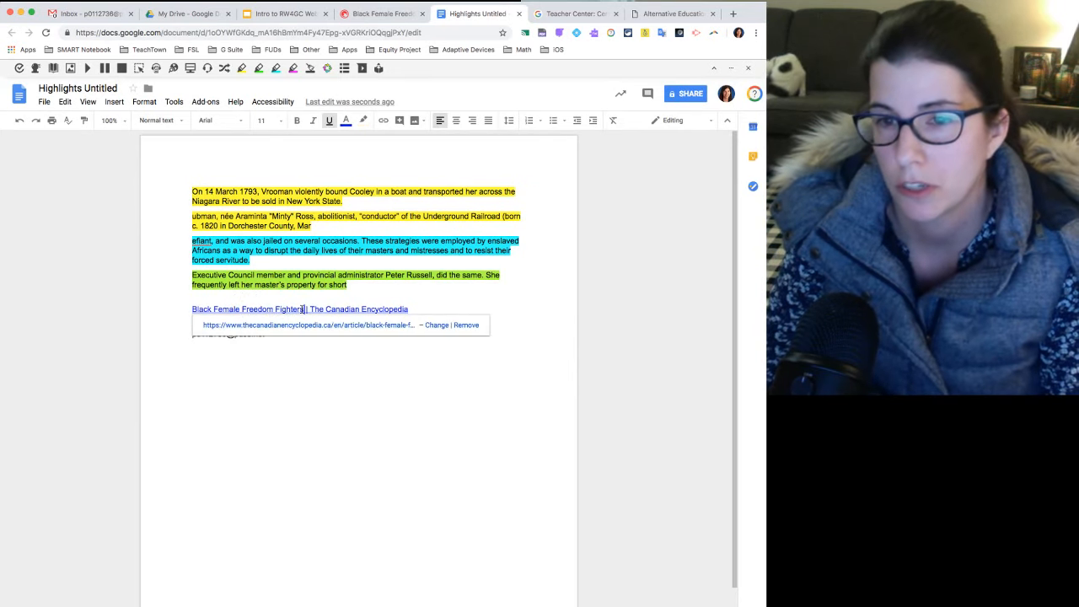
pyautogui.click(319, 263)
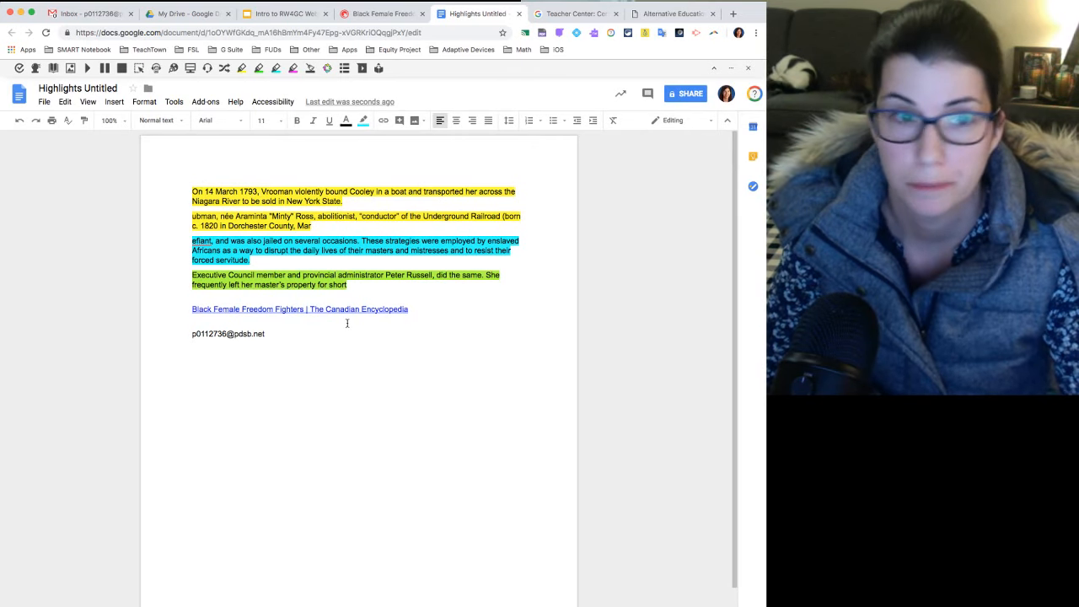
pyautogui.click(303, 336)
pyautogui.press('Return')
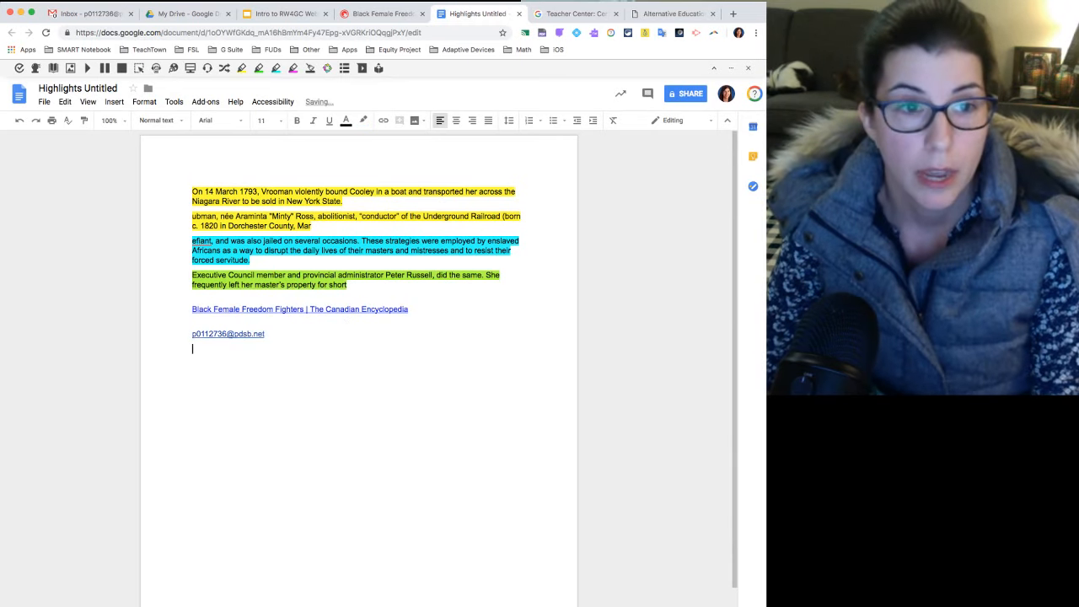
pyautogui.press('Return')
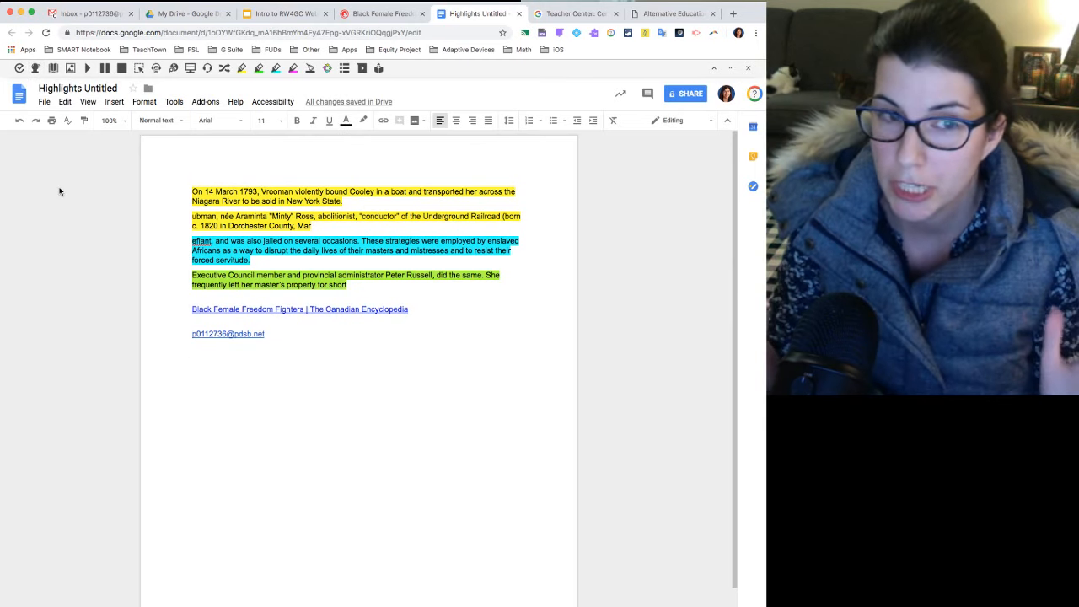
# Turn on word prediction and enter "Today" on the new line using a suggested word.
pyautogui.click(35, 70)
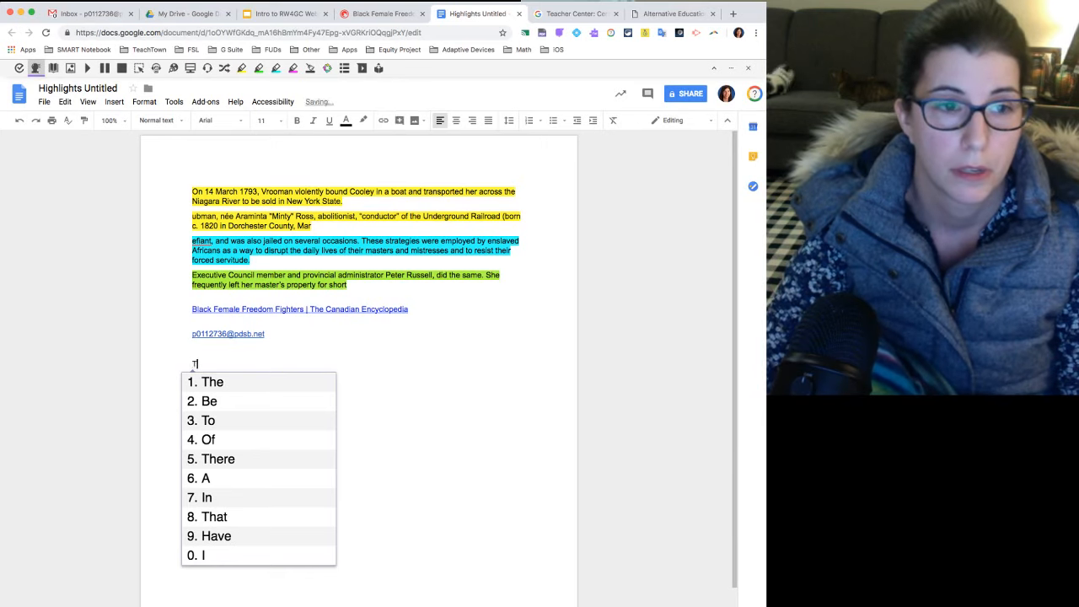
pyautogui.write('Tod')
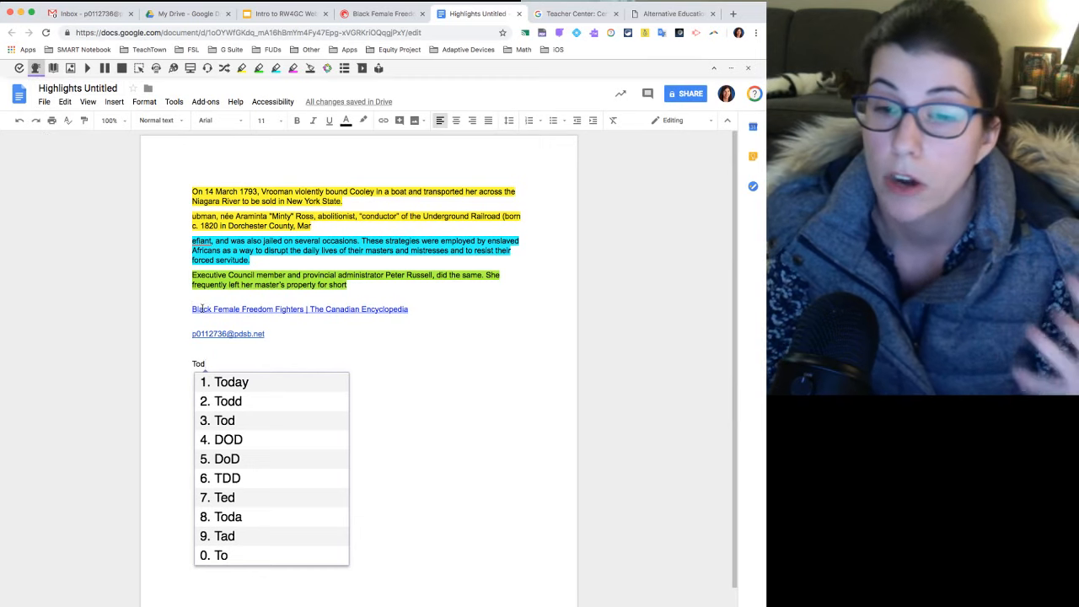
pyautogui.click(240, 385)
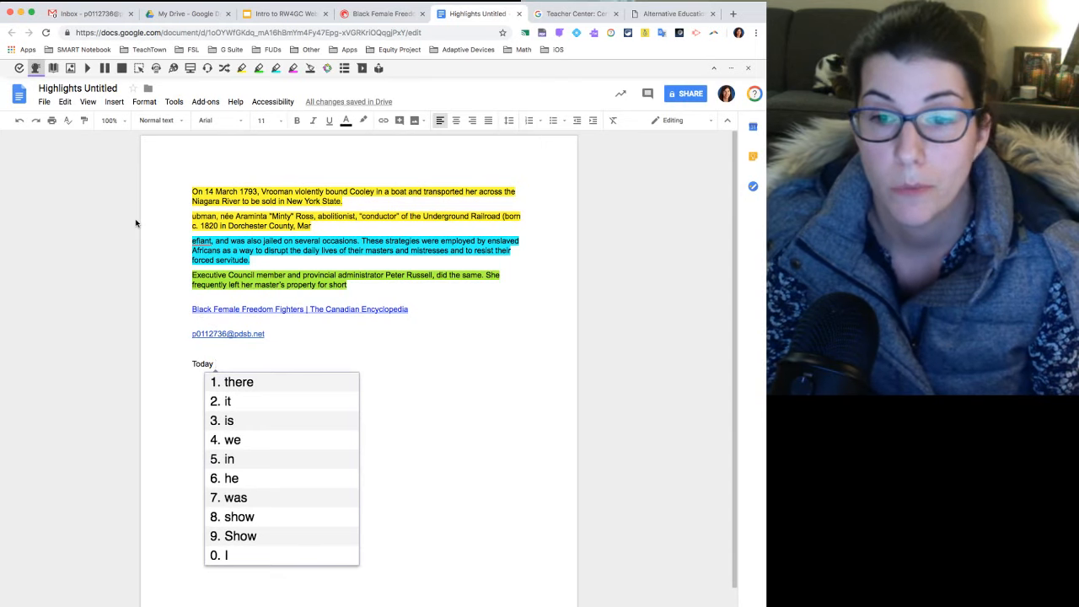
# Show the Picture Dictionary and continue the sentence with the predicted words "we are going to".
pyautogui.click(71, 69)
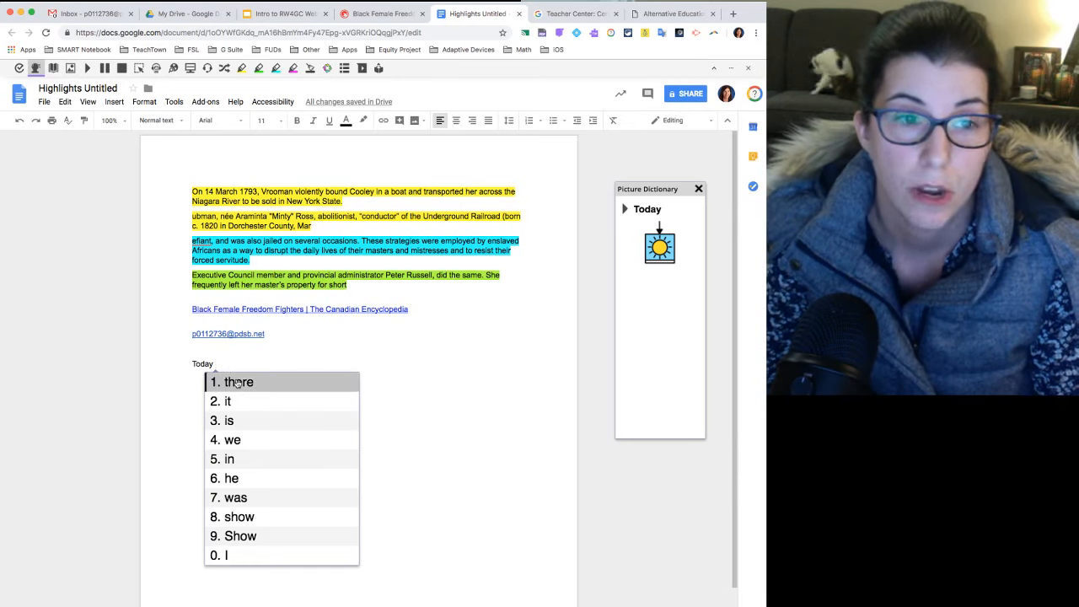
pyautogui.moveTo(240, 402)
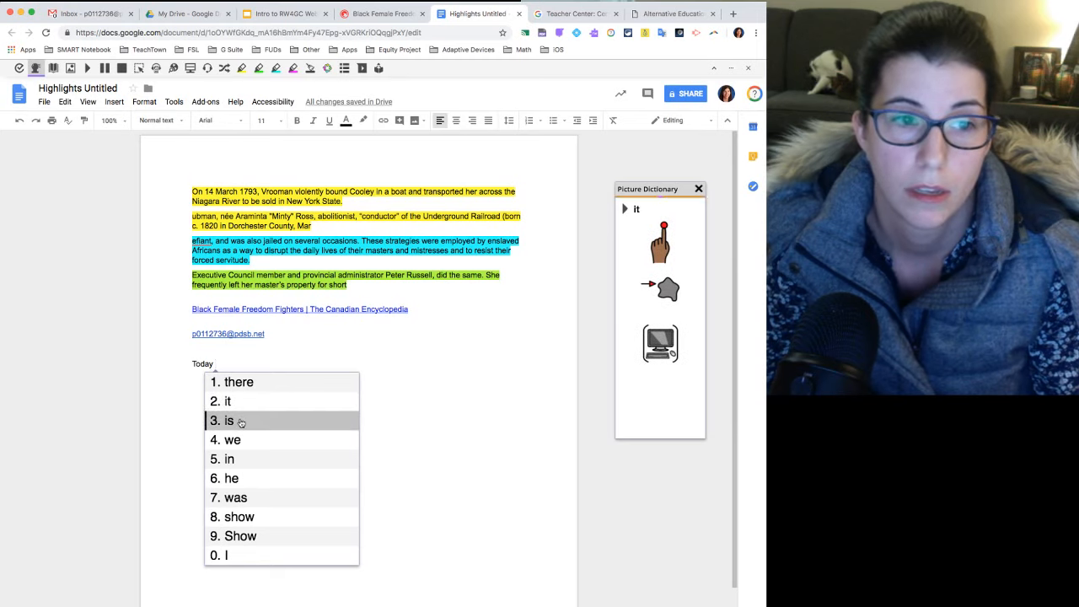
pyautogui.moveTo(245, 442)
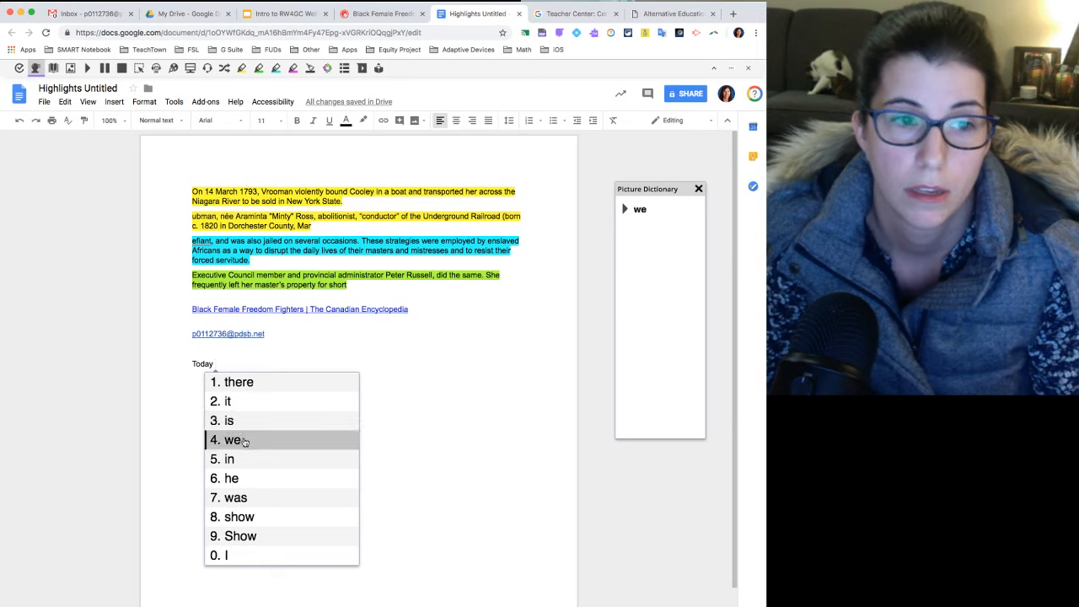
pyautogui.click(245, 441)
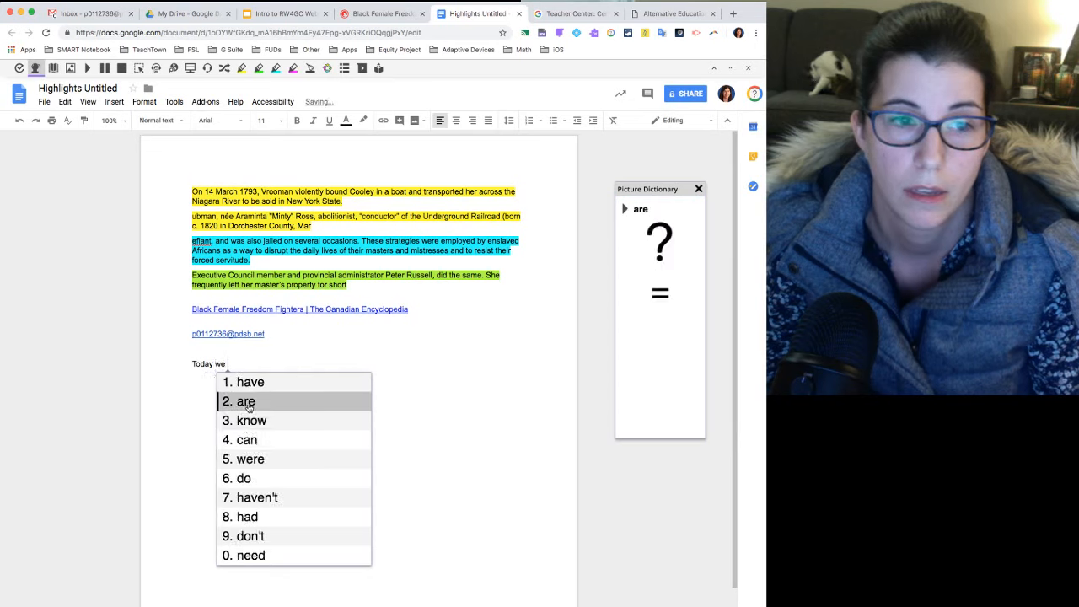
pyautogui.click(249, 404)
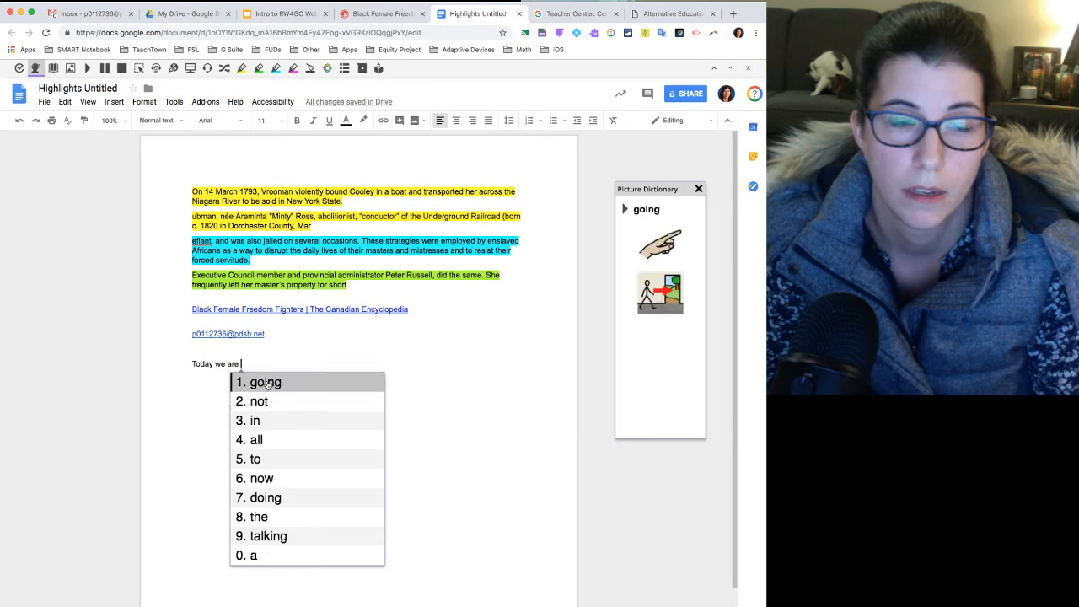
pyautogui.click(267, 384)
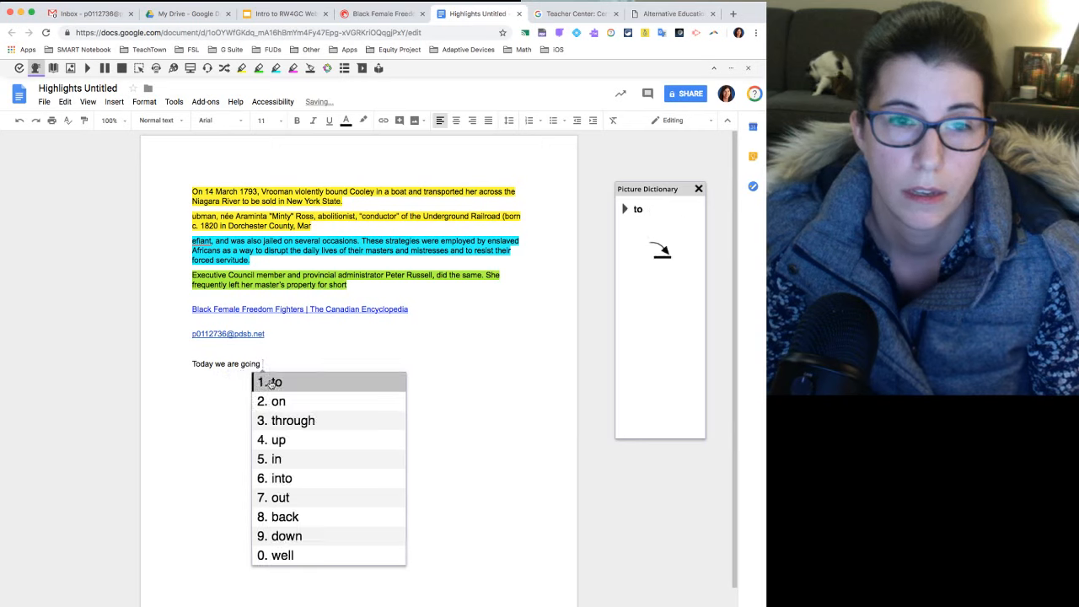
pyautogui.click(278, 384)
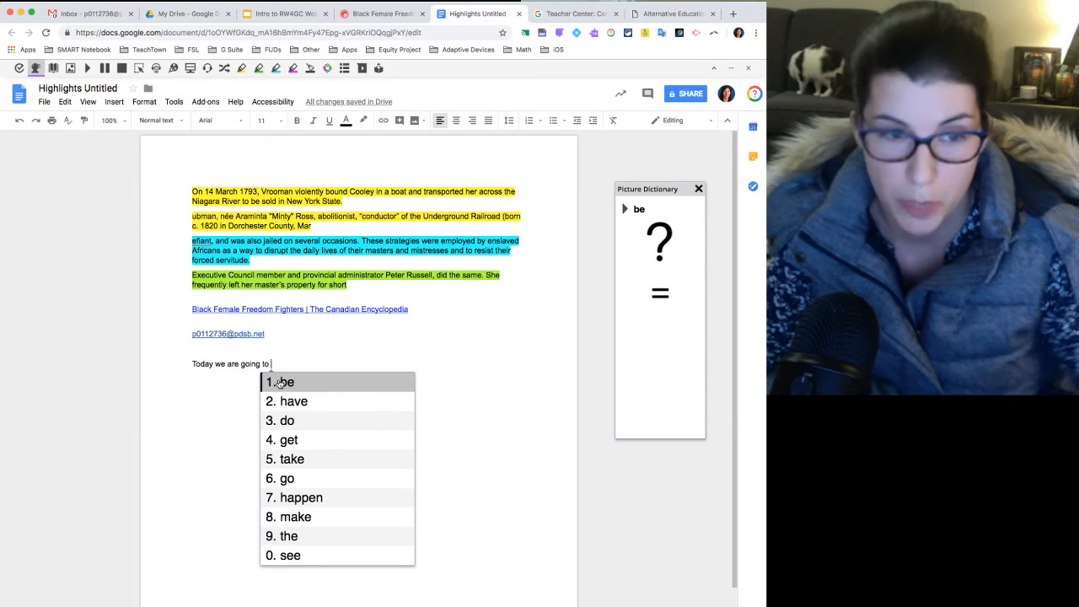
# Complete the sentence with "write a letter", choosing each word from the predictions.
pyautogui.write('w')
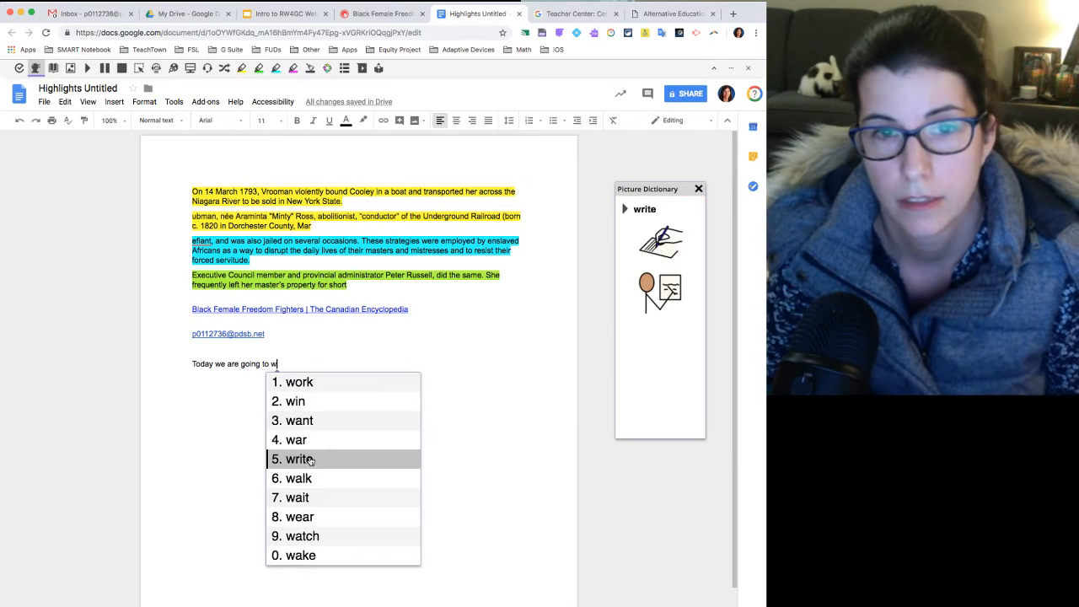
pyautogui.click(310, 460)
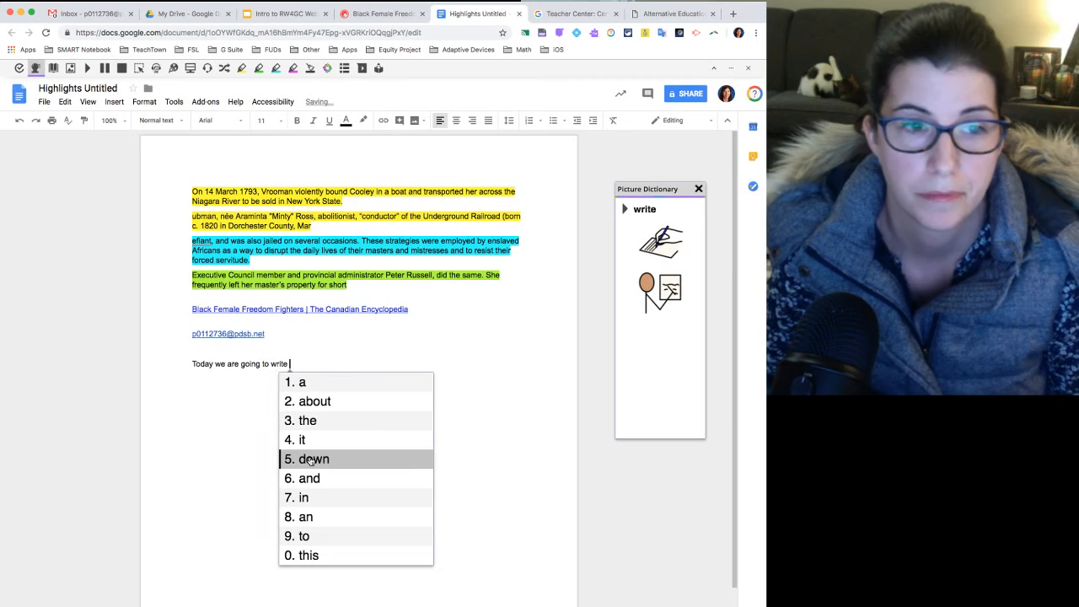
pyautogui.click(305, 382)
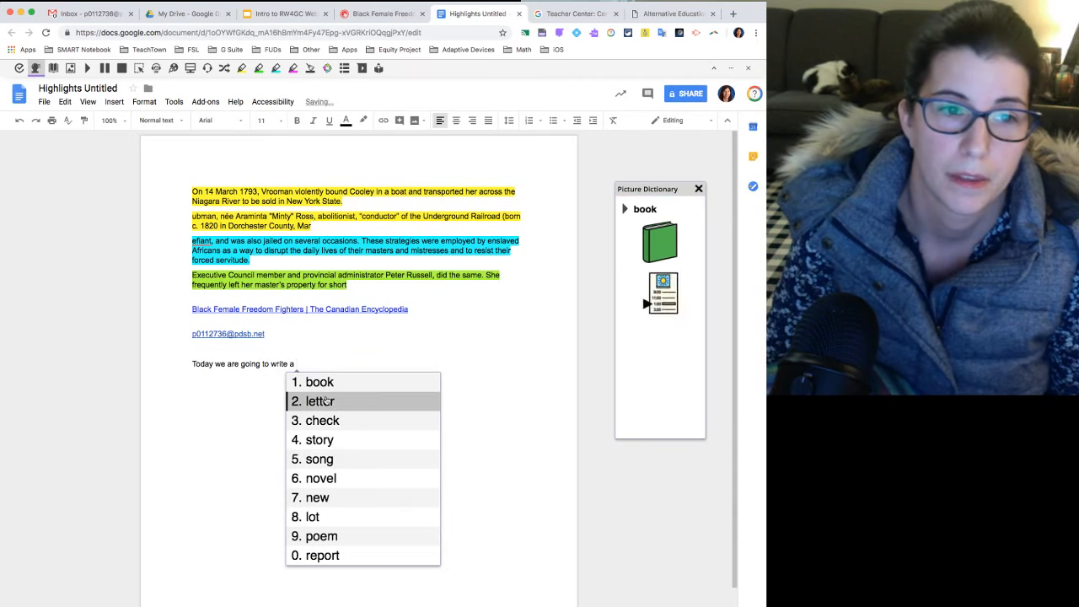
pyautogui.click(325, 401)
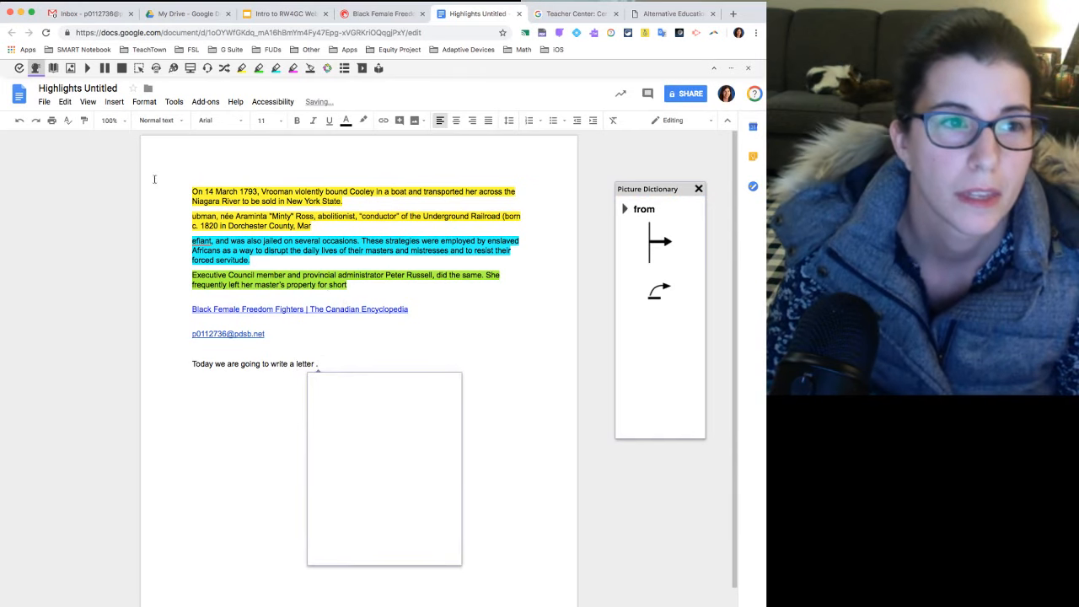
# Turn off word prediction and remove the space before the period after "letter".
pyautogui.click(36, 70)
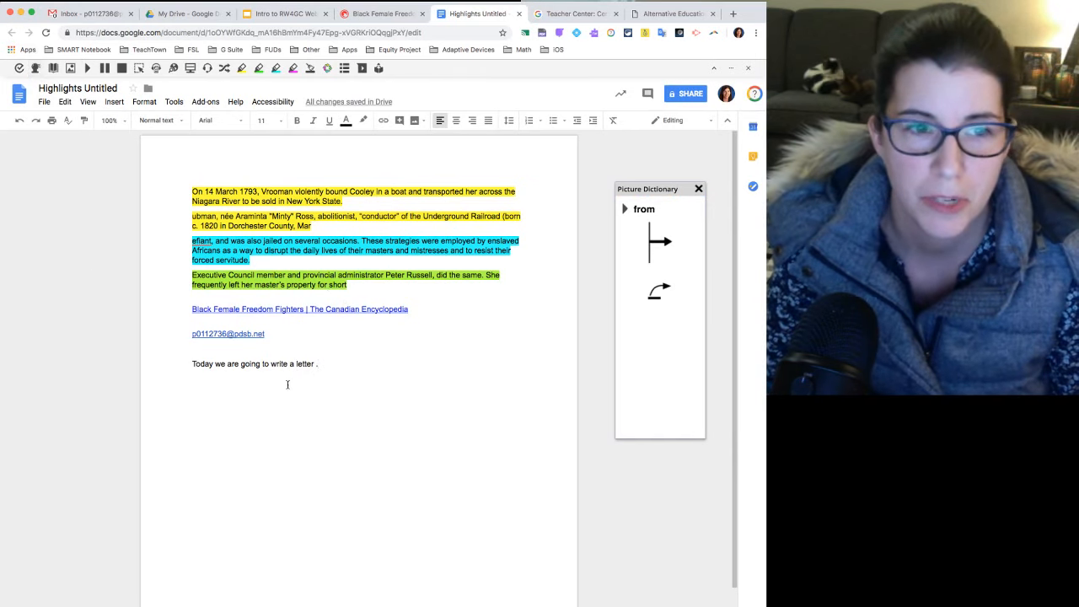
pyautogui.press('BackSpace')
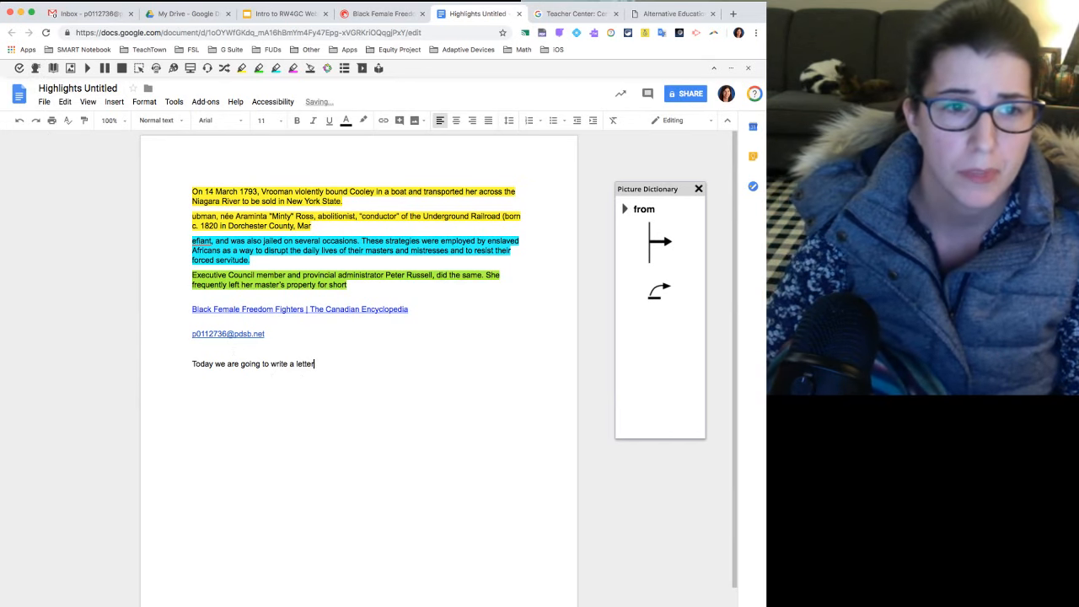
pyautogui.write('.')
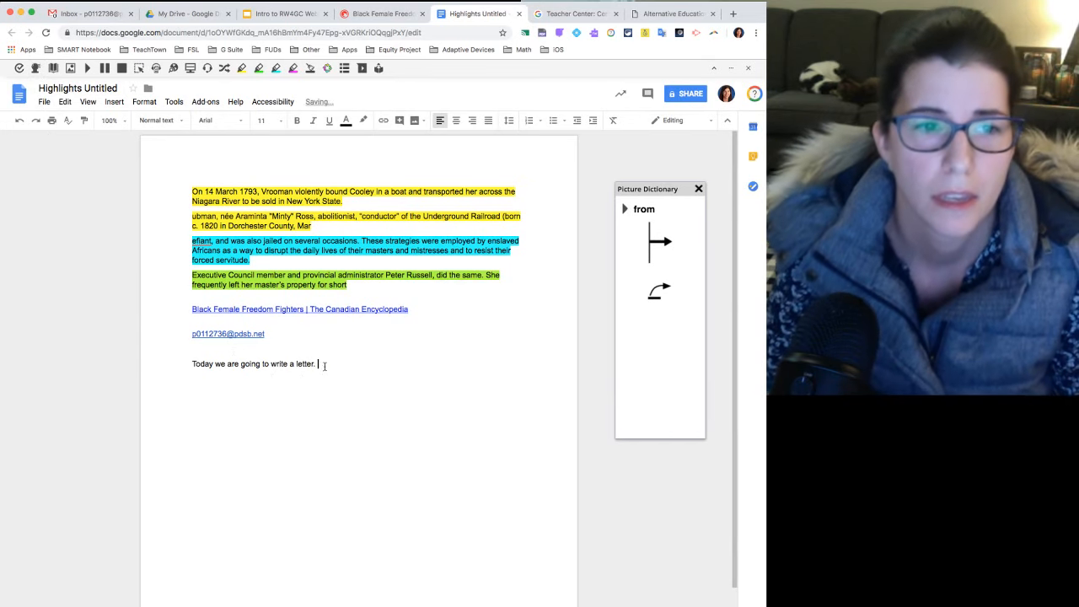
# Set the font size of "Today we are going to write a letter." to 30 and place the cursor after it.
pyautogui.moveTo(324, 366); pyautogui.dragTo(152, 368)
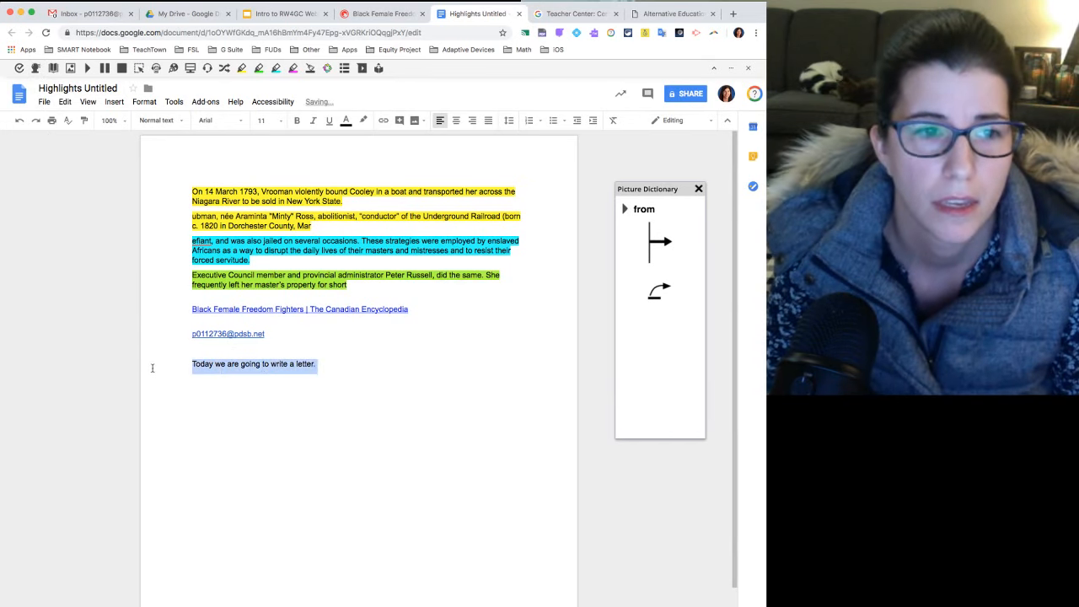
pyautogui.click(281, 120)
pyautogui.click(281, 270)
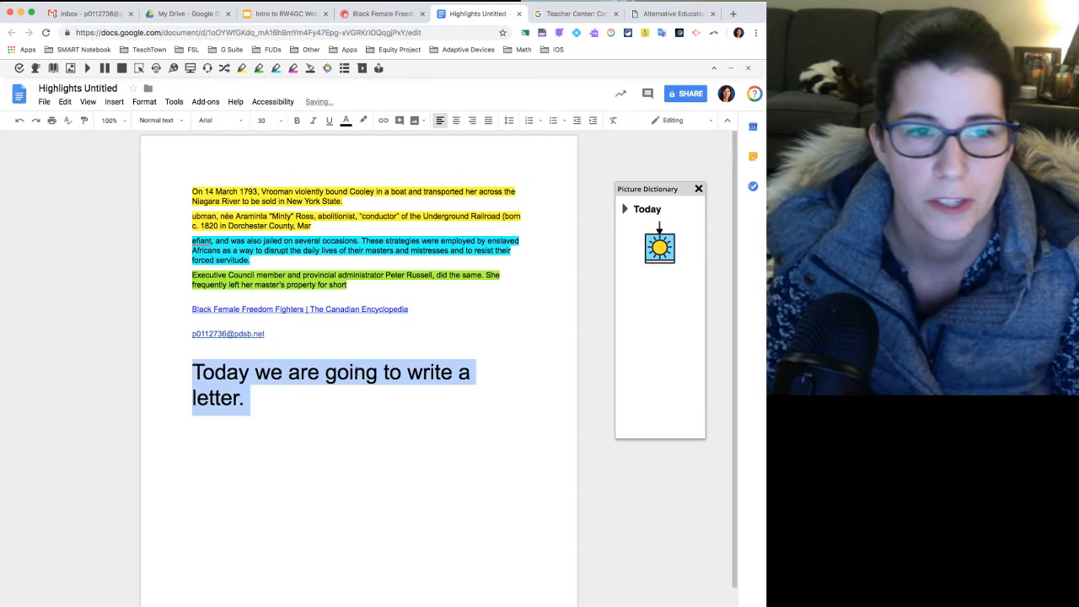
pyautogui.click(365, 419)
pyautogui.click(353, 409)
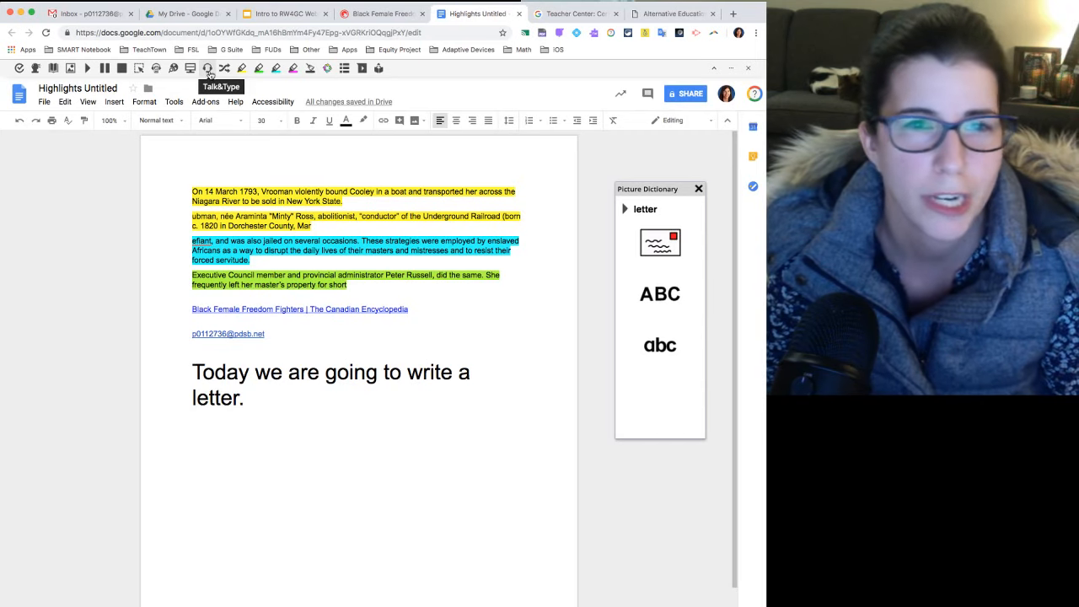
# Dictate "Today I went to the store.", "I like chocolate." and "Do you like this tool?" with Talk&Type, and check the suggestions for "this tool".
pyautogui.click(208, 70)
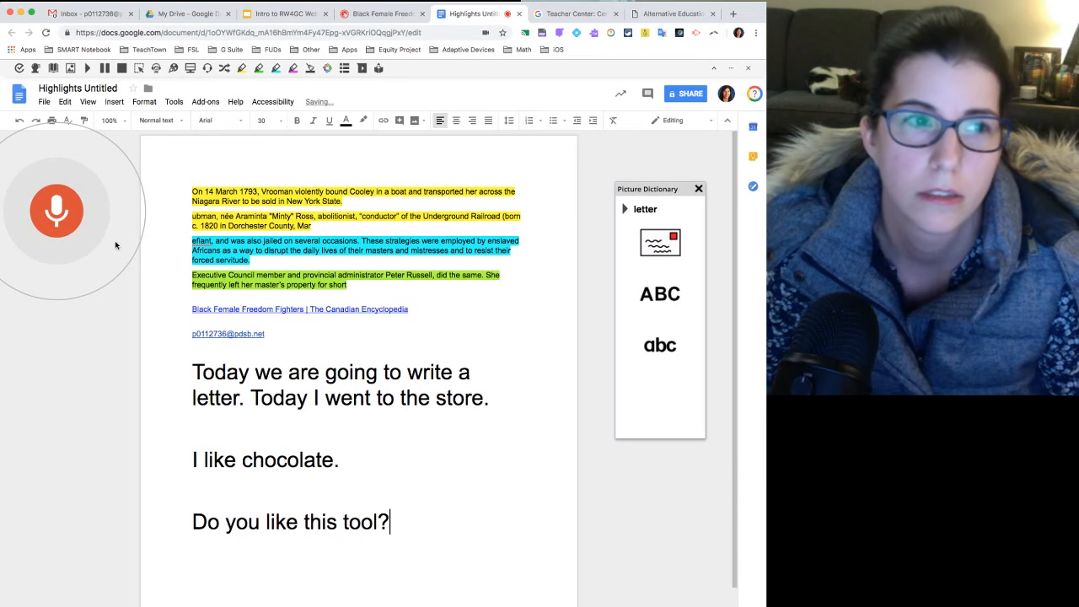
pyautogui.click(74, 223)
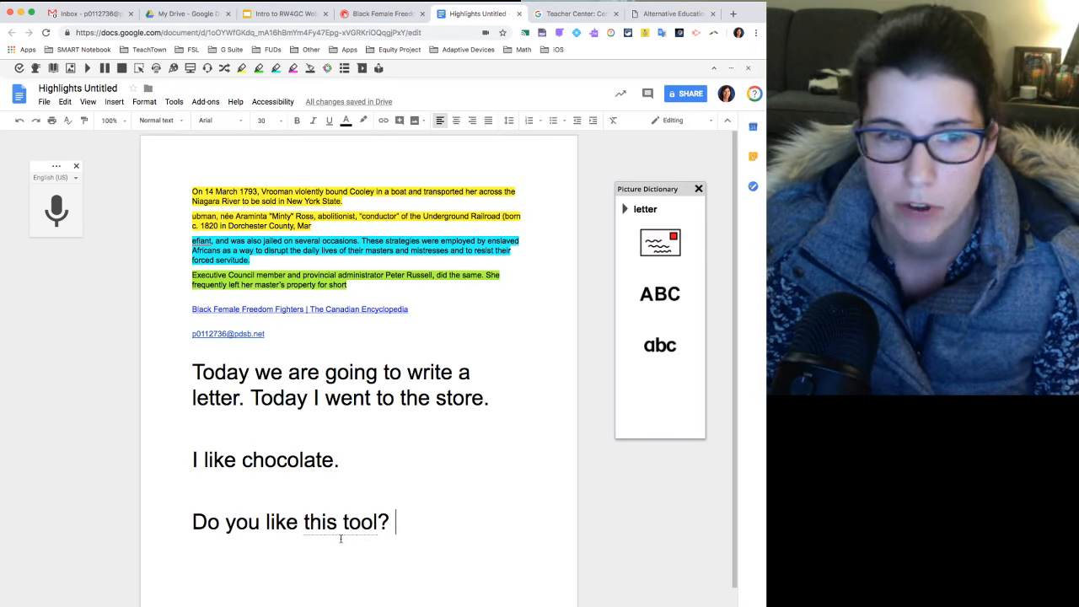
pyautogui.rightClick(321, 524)
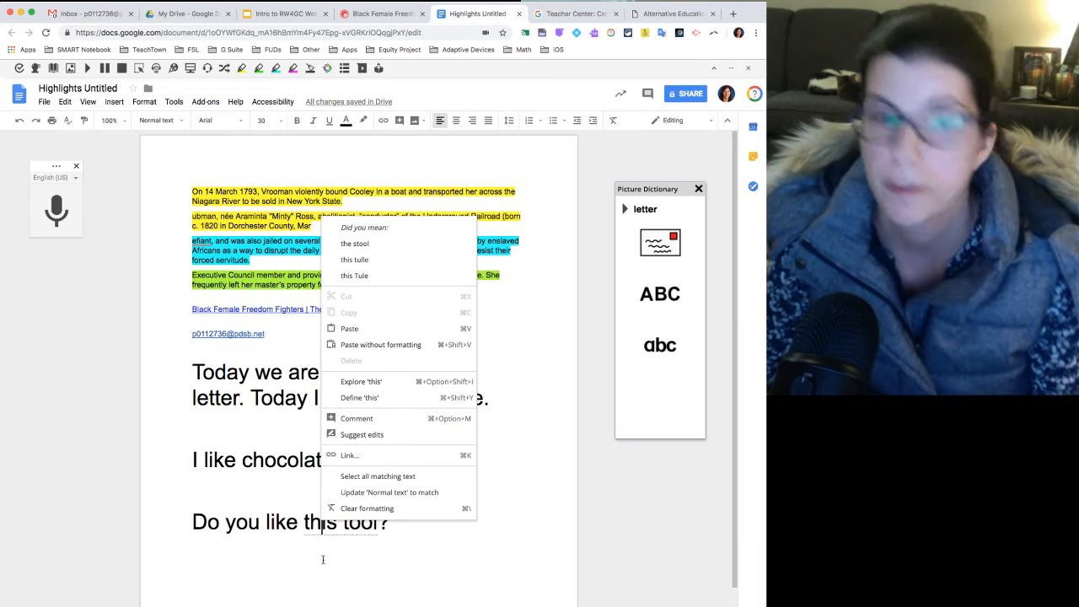
pyautogui.click(356, 563)
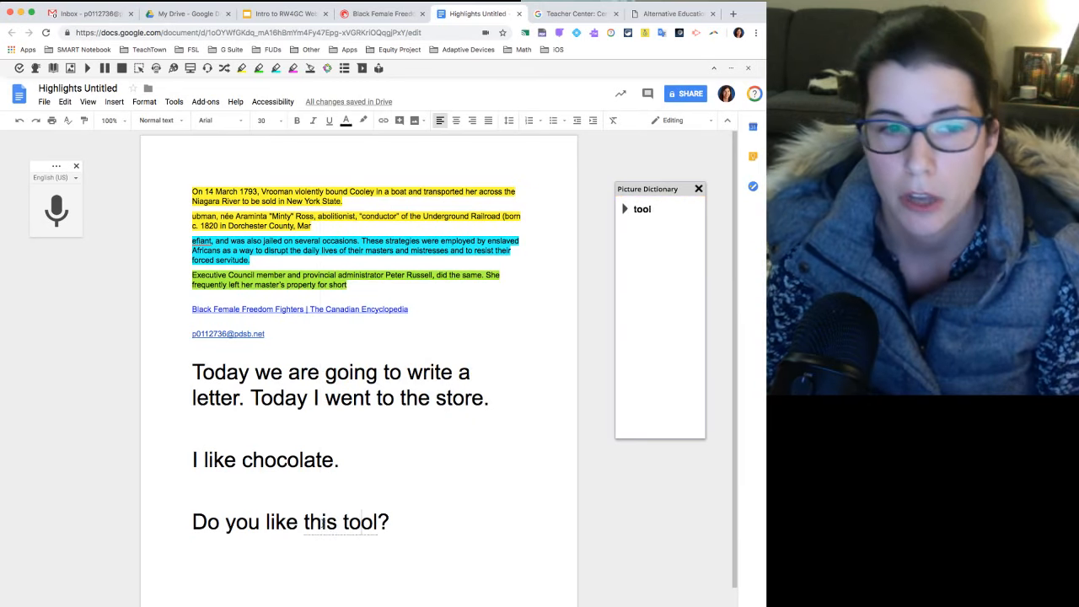
# Place the cursor after "Do you like this tool?" and browse the dictation languages offered by Talk&Type.
pyautogui.click(401, 521)
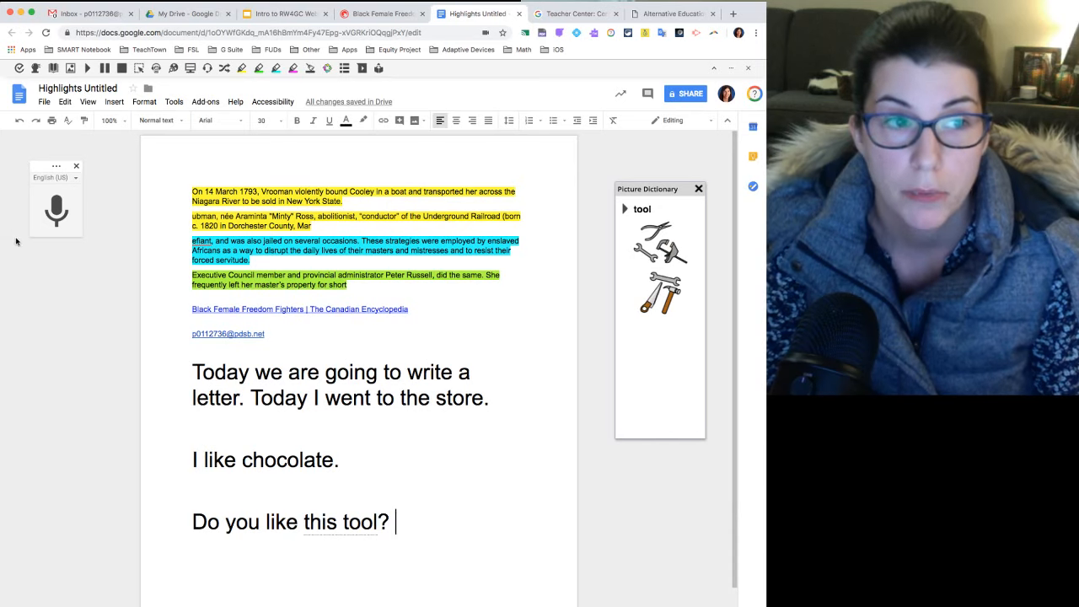
pyautogui.click(62, 178)
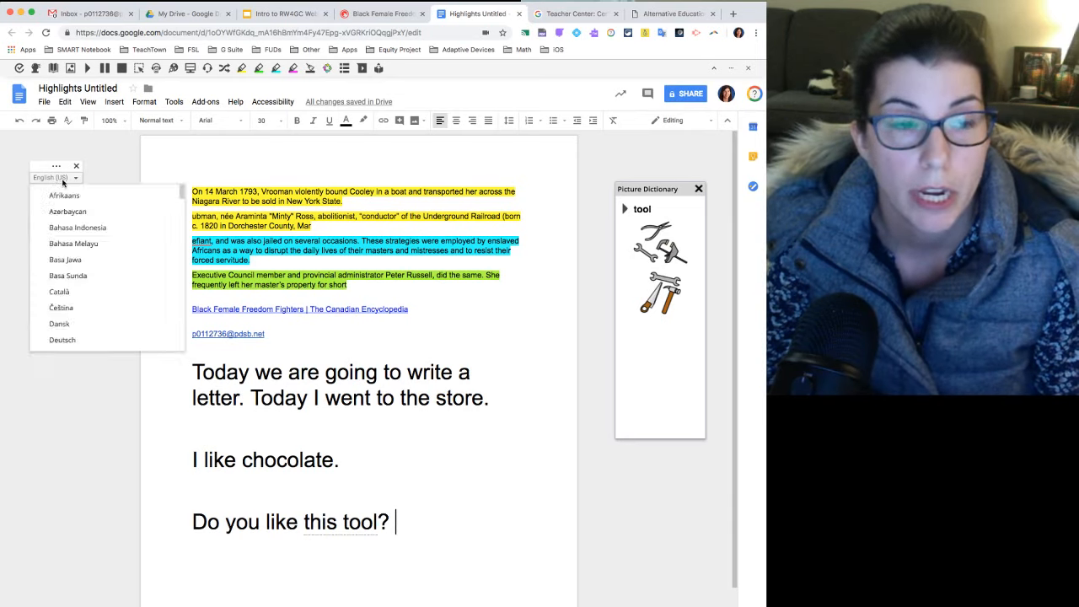
pyautogui.moveTo(181, 193); pyautogui.dragTo(187, 253)
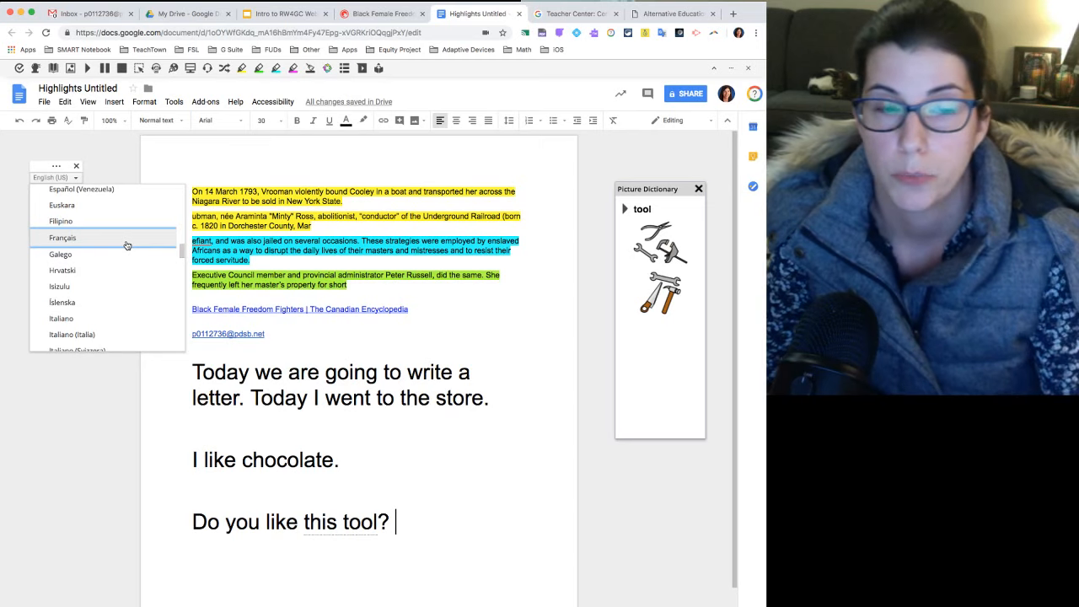
pyautogui.moveTo(183, 253); pyautogui.dragTo(183, 262)
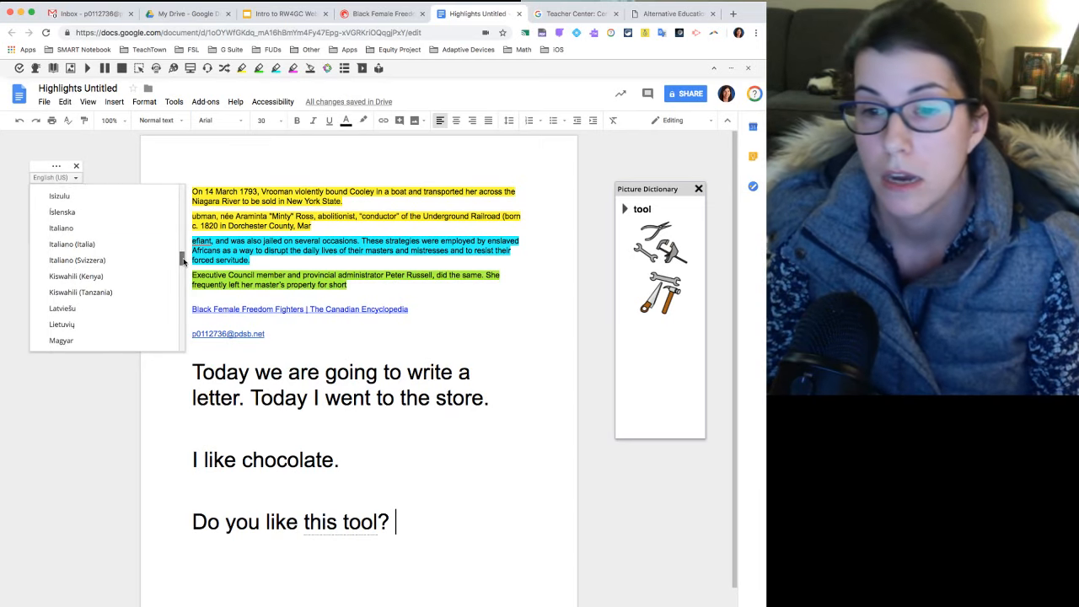
pyautogui.moveTo(183, 261); pyautogui.dragTo(192, 190)
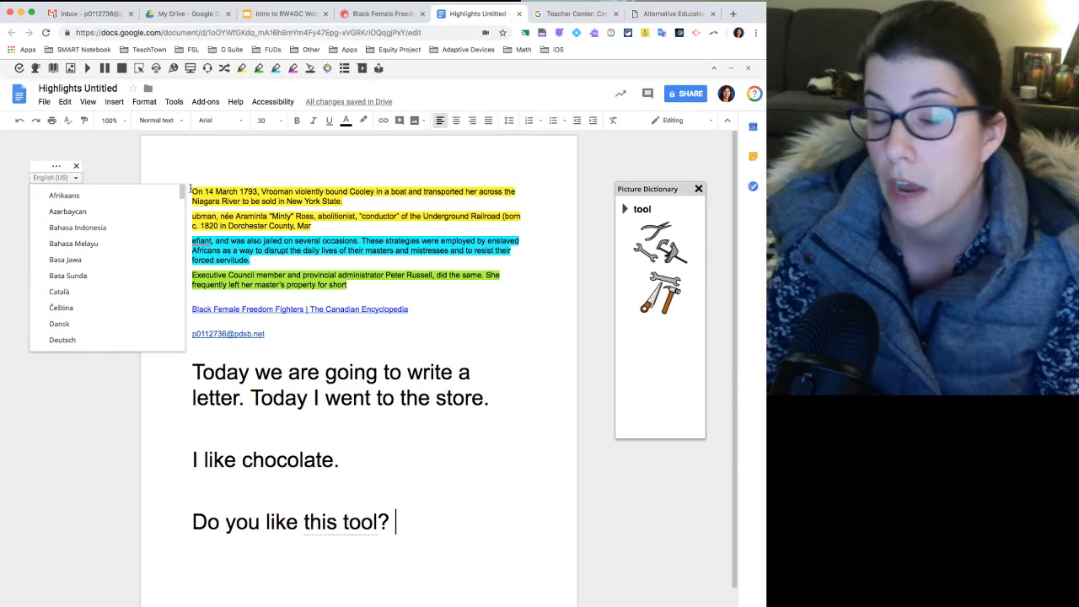
pyautogui.click(61, 178)
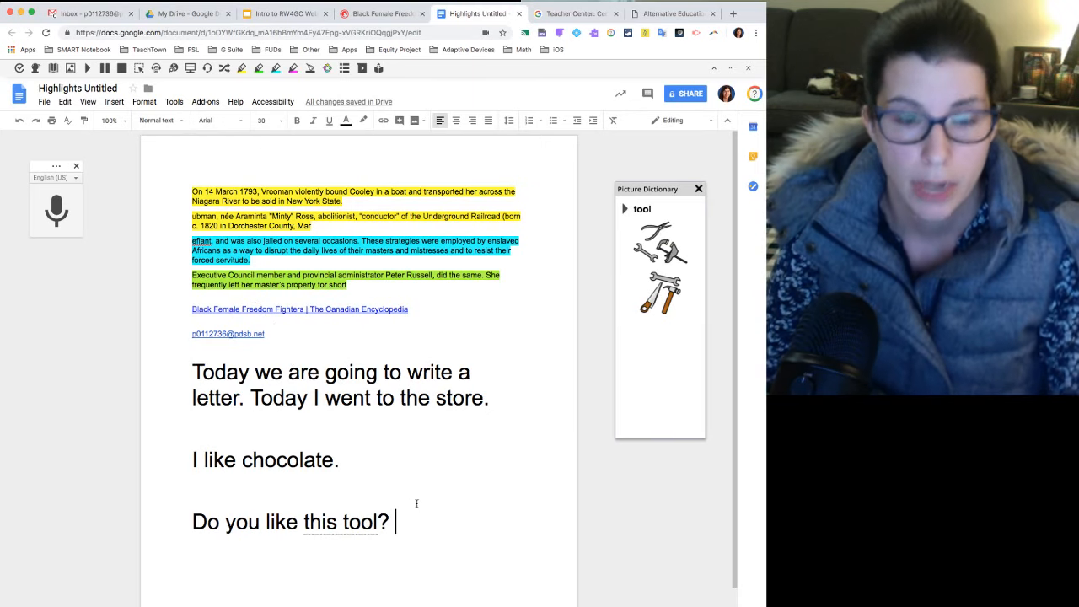
pyautogui.press('Return')
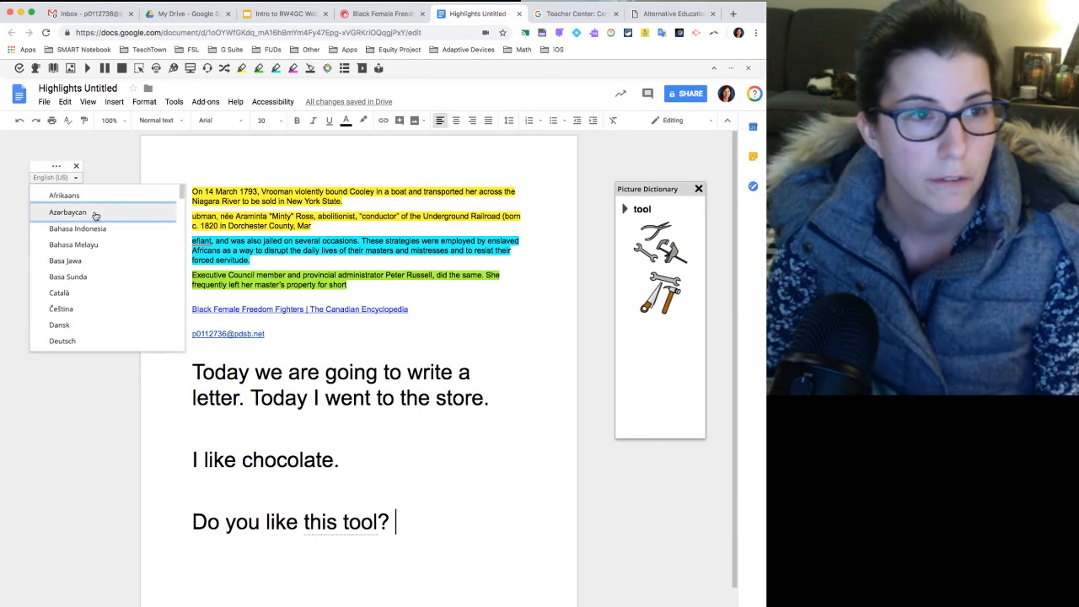
# Close Talk&Type and add the misspelled line "I luv two eat" below "Do you like this tool?".
pyautogui.click(77, 166)
pyautogui.press('Return')
pyautogui.press('Return')
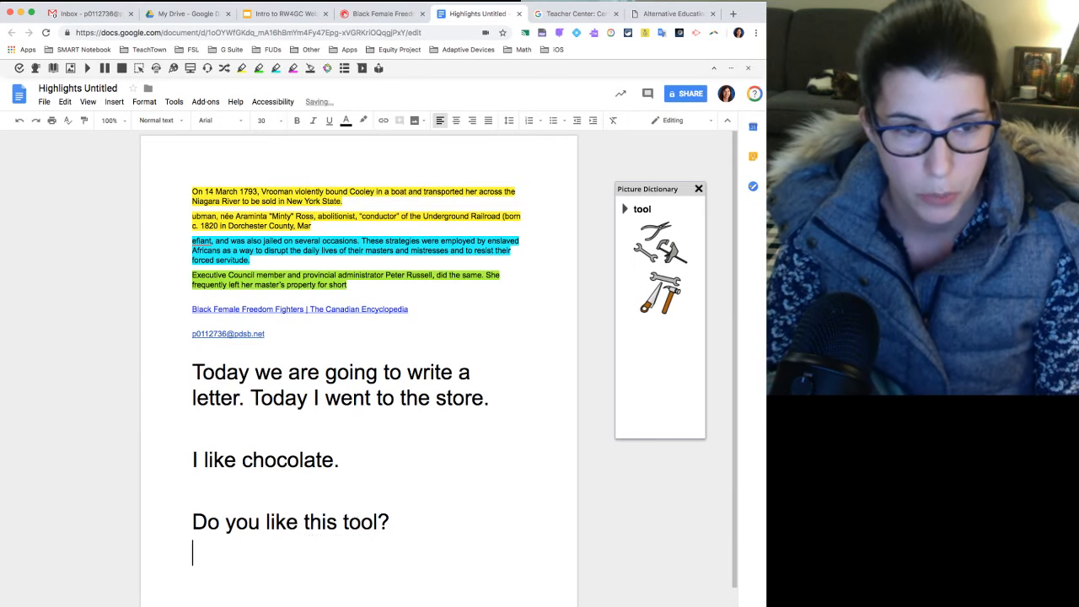
pyautogui.write('I ')
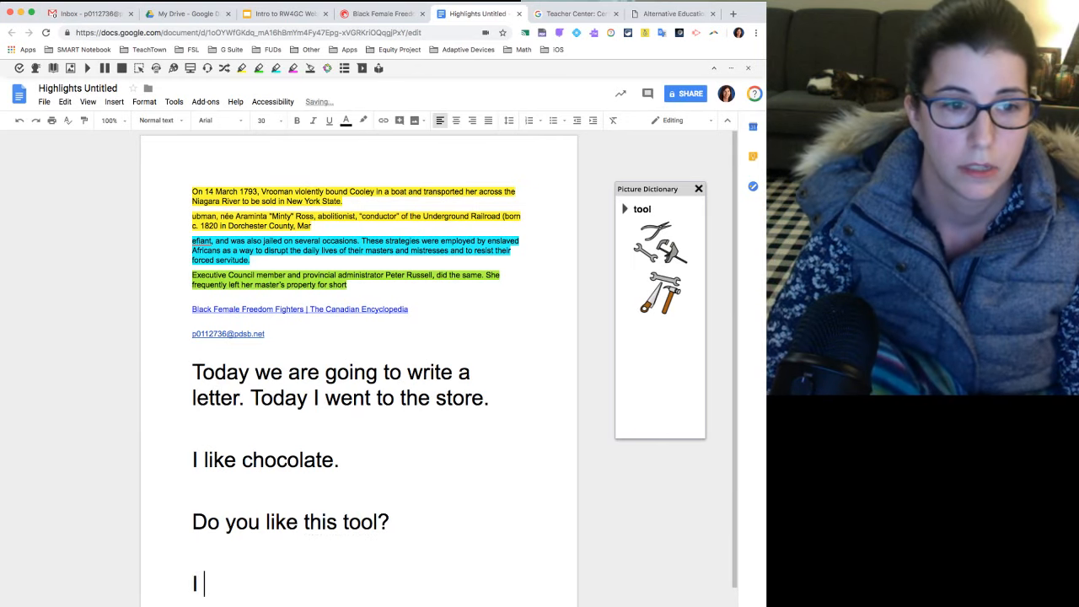
pyautogui.write('luv ')
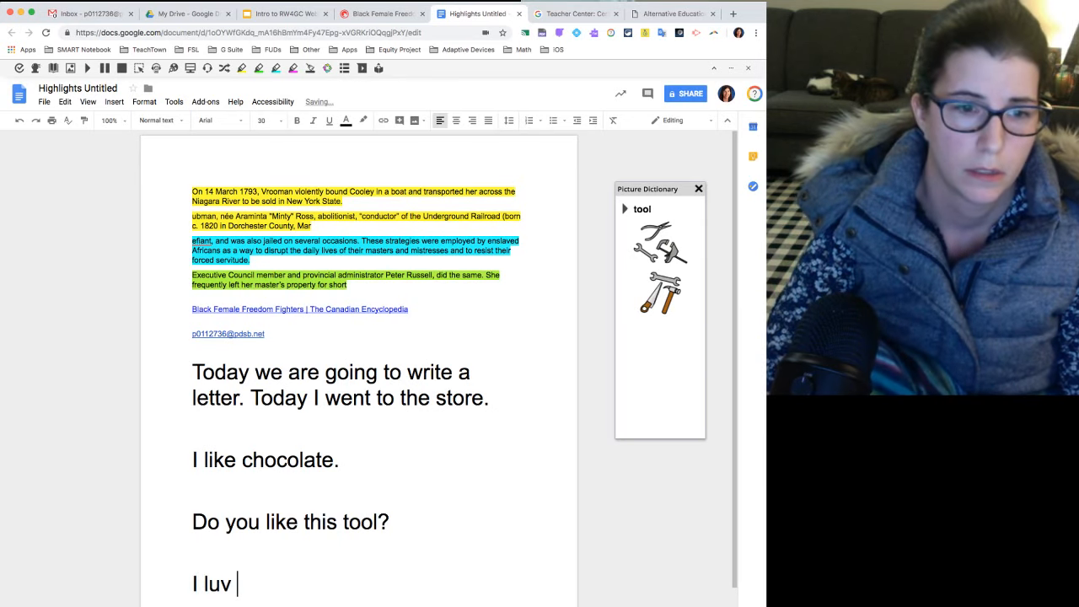
pyautogui.write('two ')
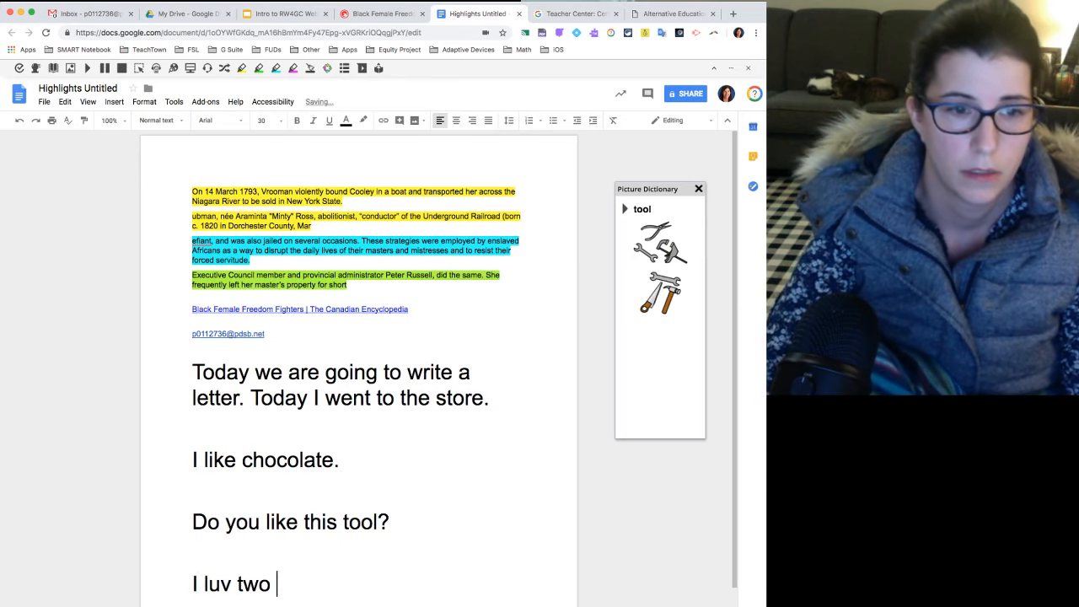
pyautogui.write('eat')
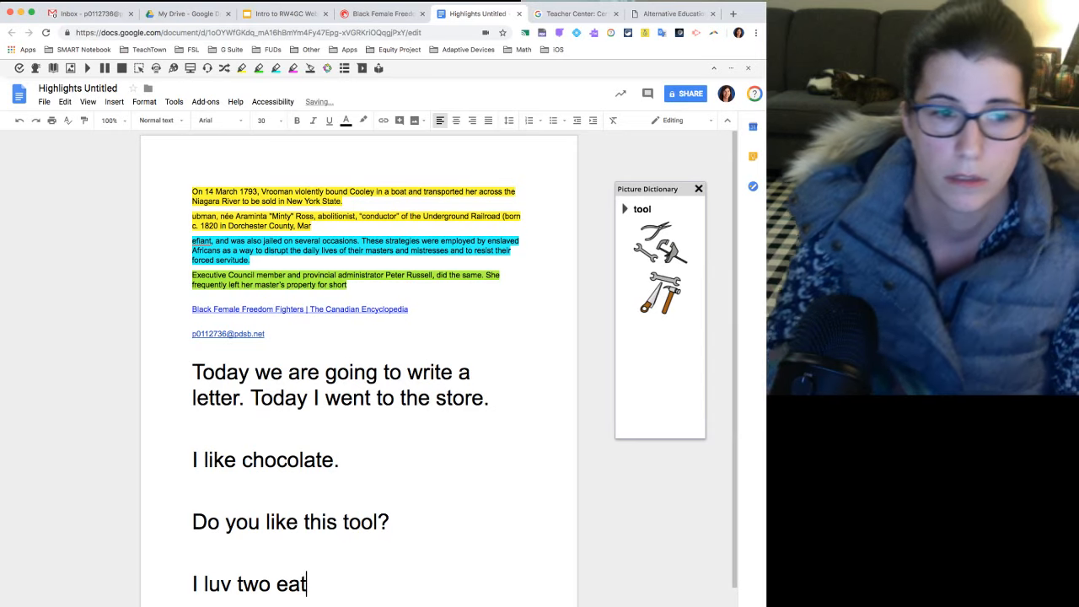
pyautogui.scroll(-2, 354, 517)
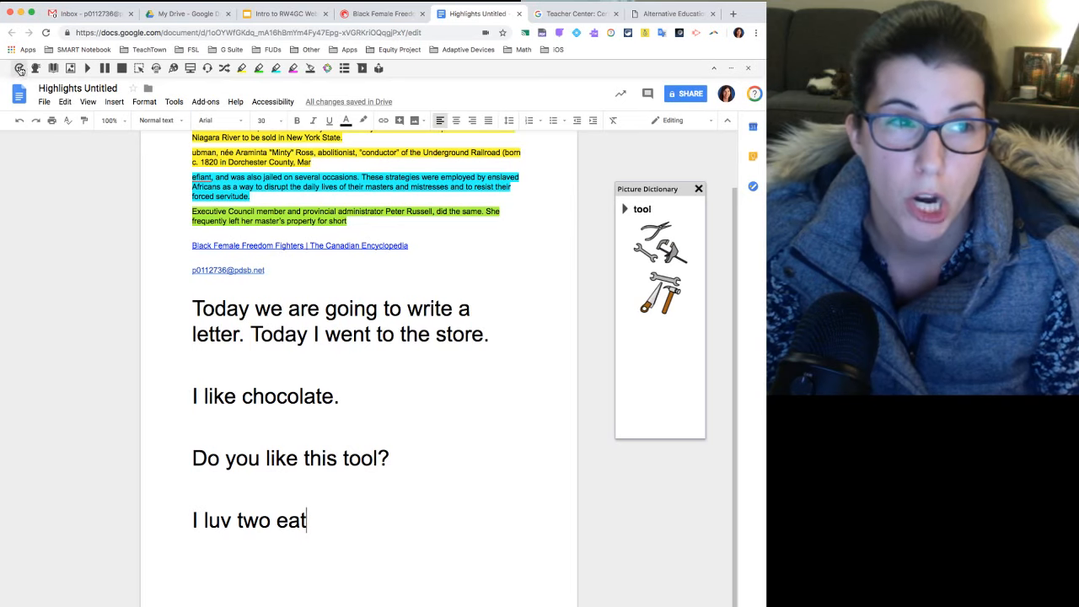
# Run Check It on the document and show its suggestions for "luv" in the last line.
pyautogui.click(193, 518)
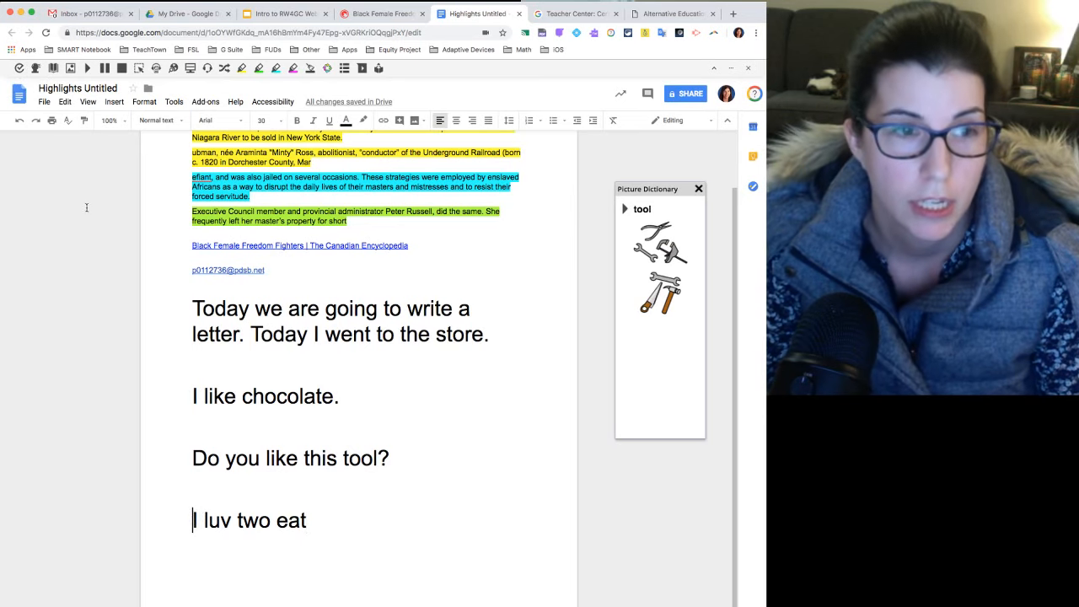
pyautogui.click(18, 70)
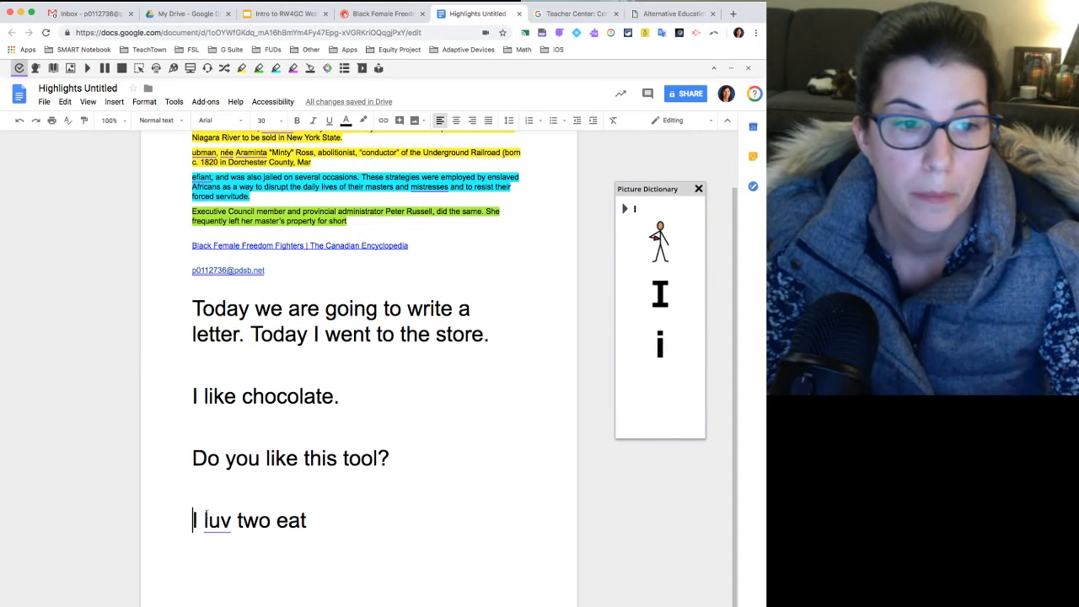
pyautogui.rightClick(216, 522)
pyautogui.click(216, 523)
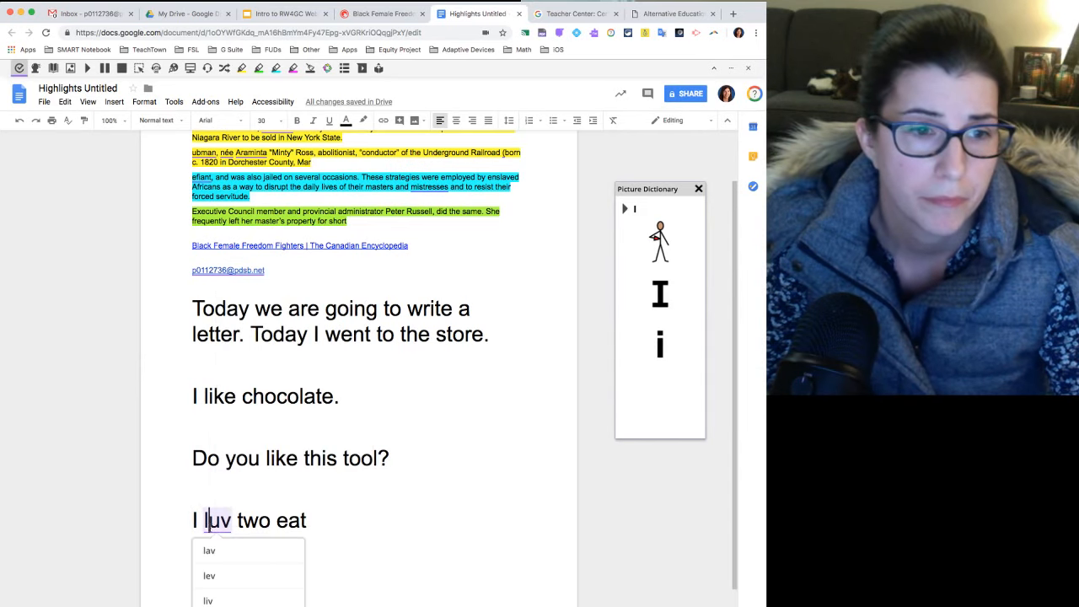
pyautogui.scroll(-2, 217, 524)
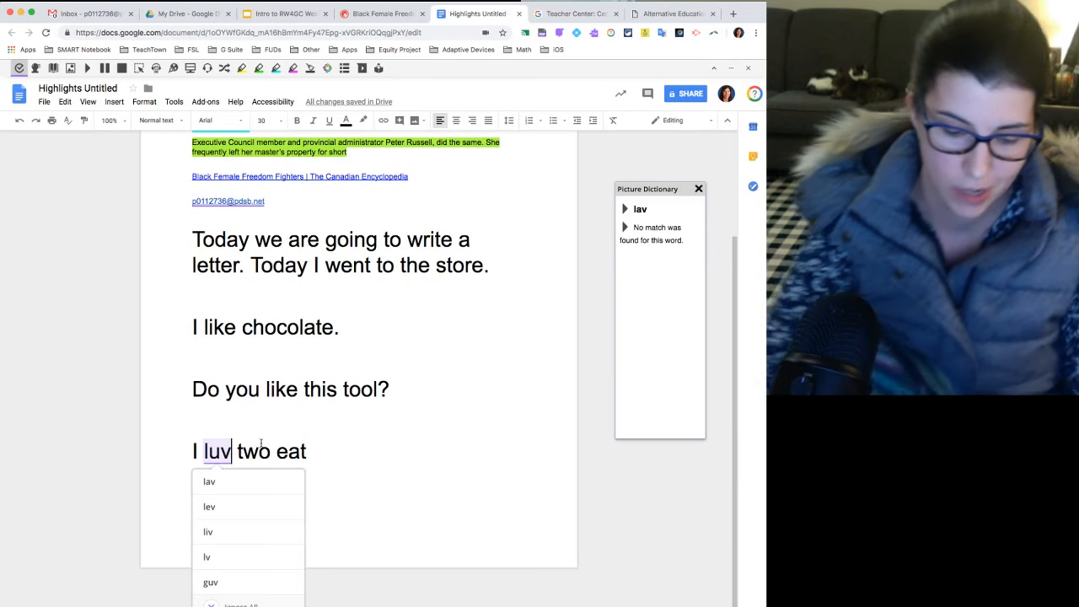
# Respell "luv" as "lve" and replace it with the Check It suggestion "love".
pyautogui.press('BackSpace')
pyautogui.press('BackSpace')
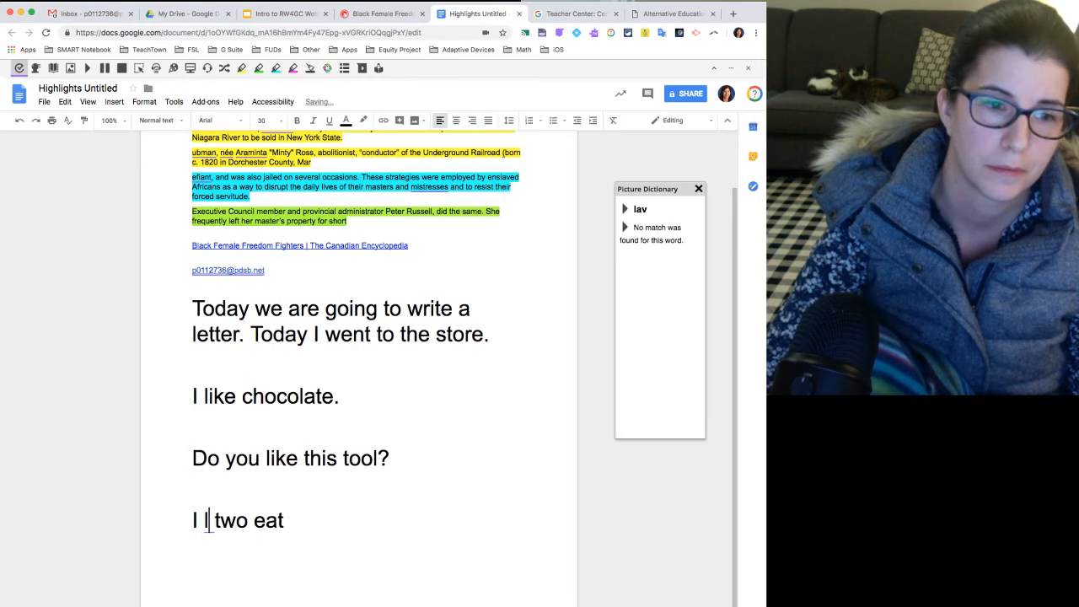
pyautogui.write('ve')
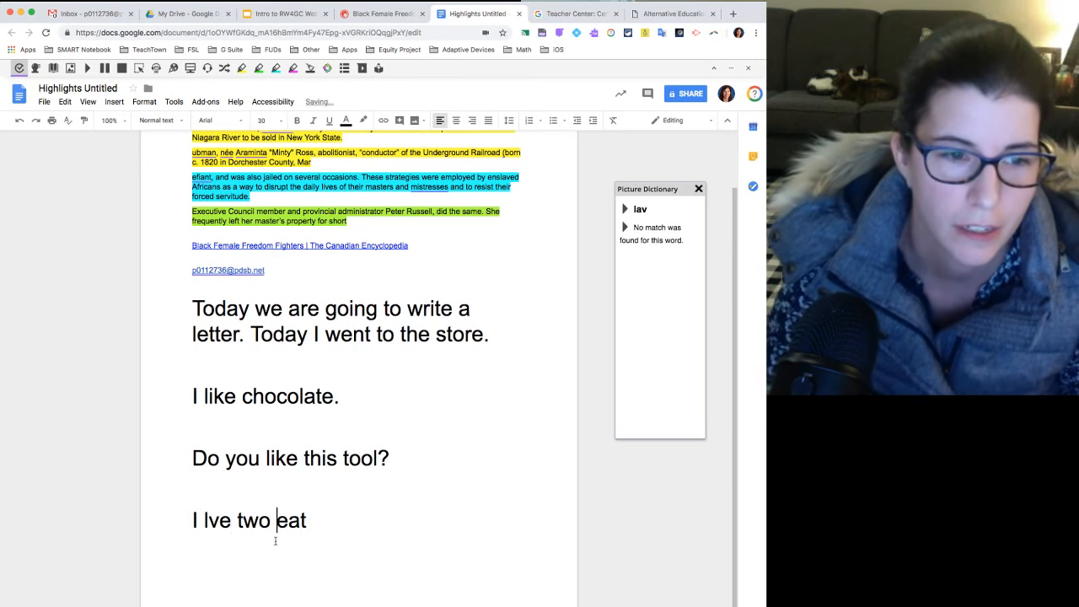
pyautogui.click(219, 520)
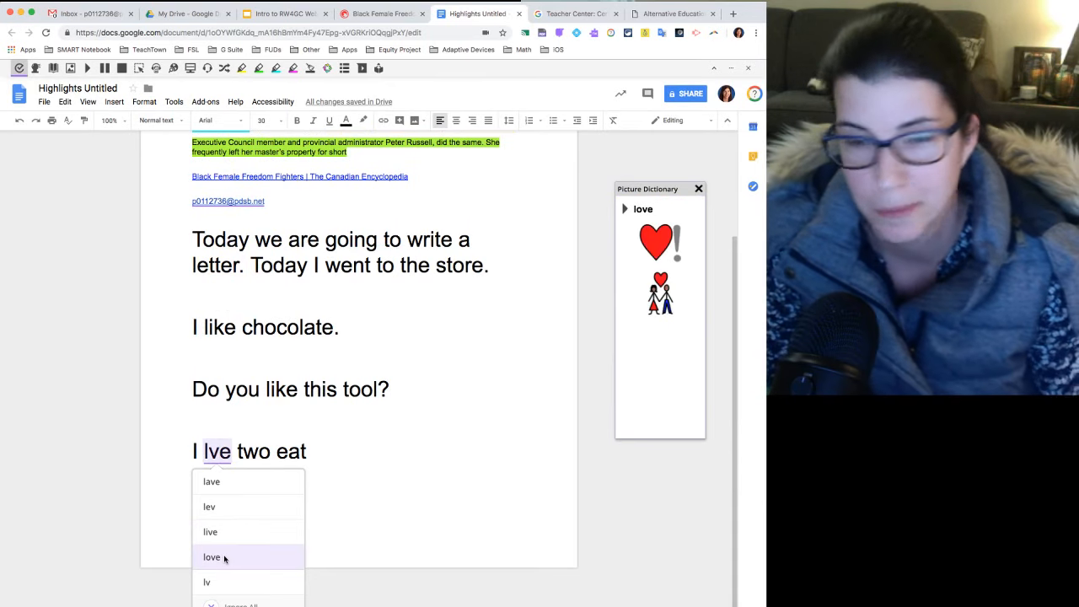
pyautogui.click(212, 557)
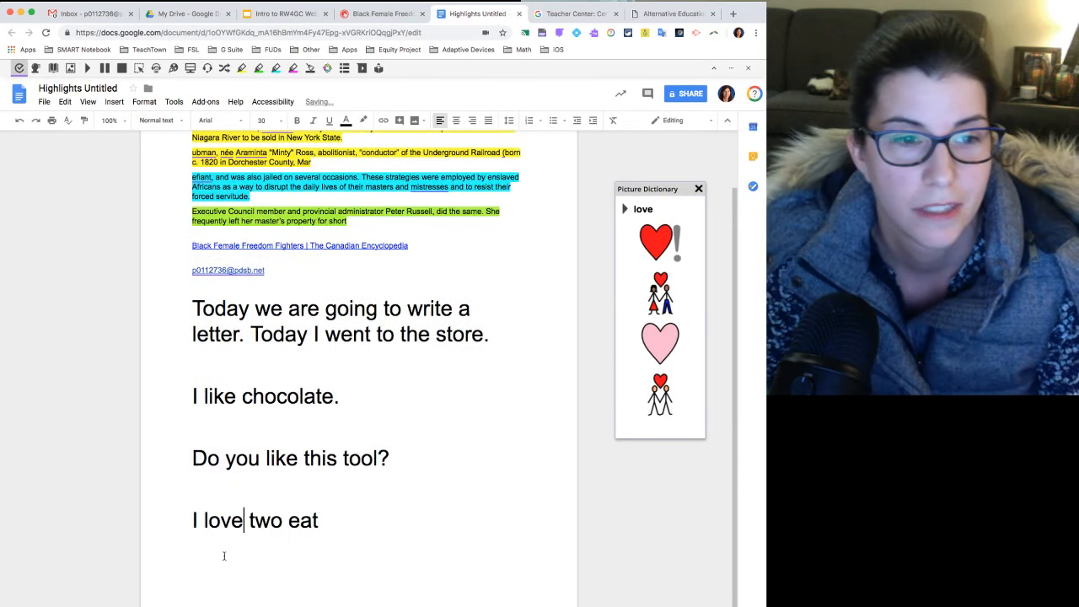
# Place the cursor after "eat" in the last line and close the Picture Dictionary.
pyautogui.click(320, 521)
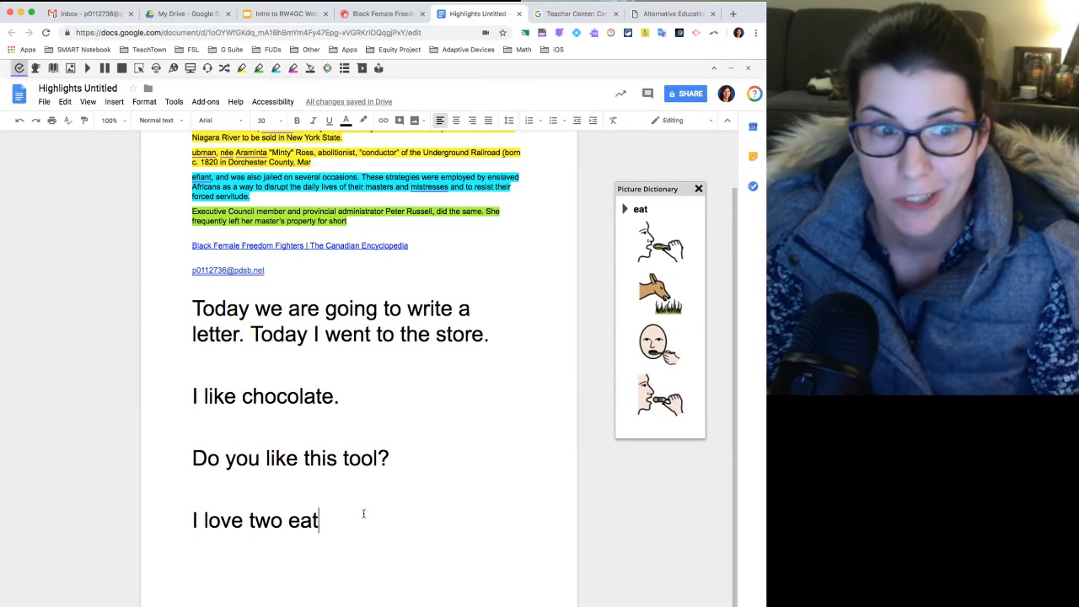
pyautogui.scroll(1, 363, 514)
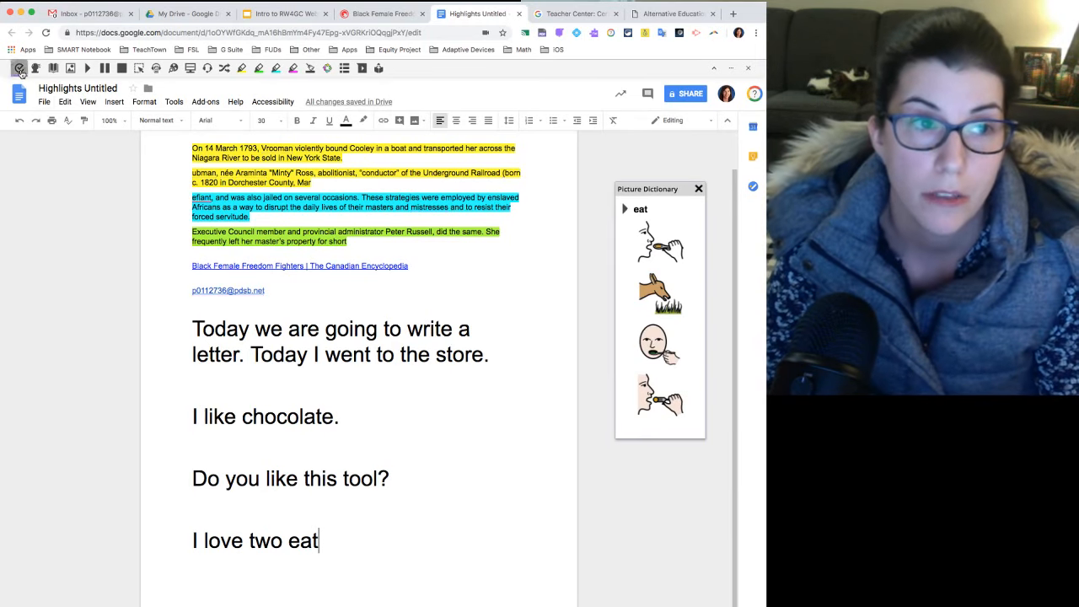
pyautogui.click(698, 189)
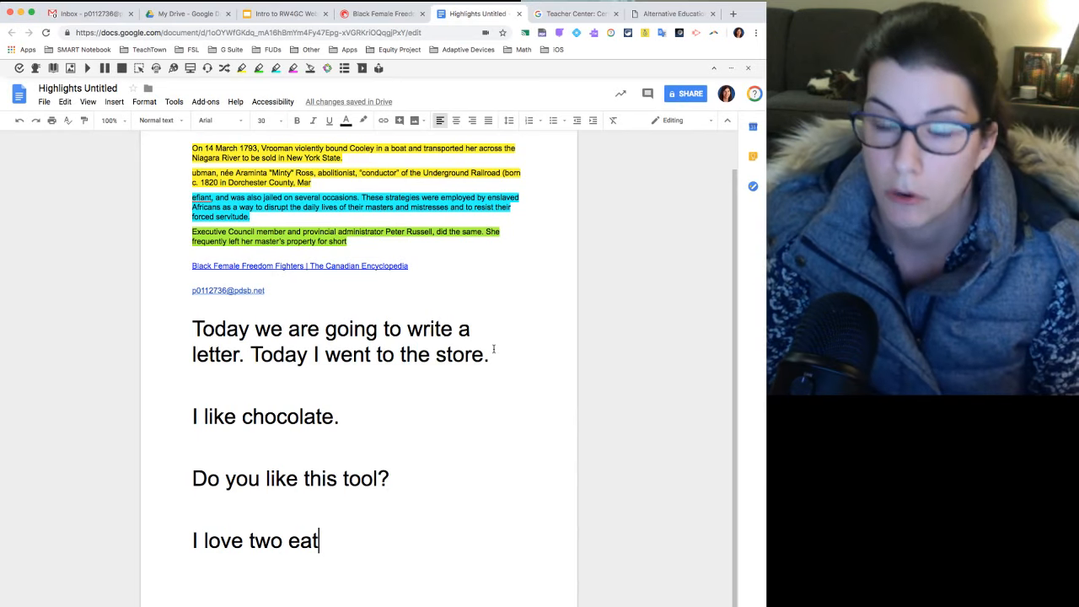
# Record a short Voice Note on the sentence "Do you like this tool?" and insert it as a comment.
pyautogui.click(390, 479)
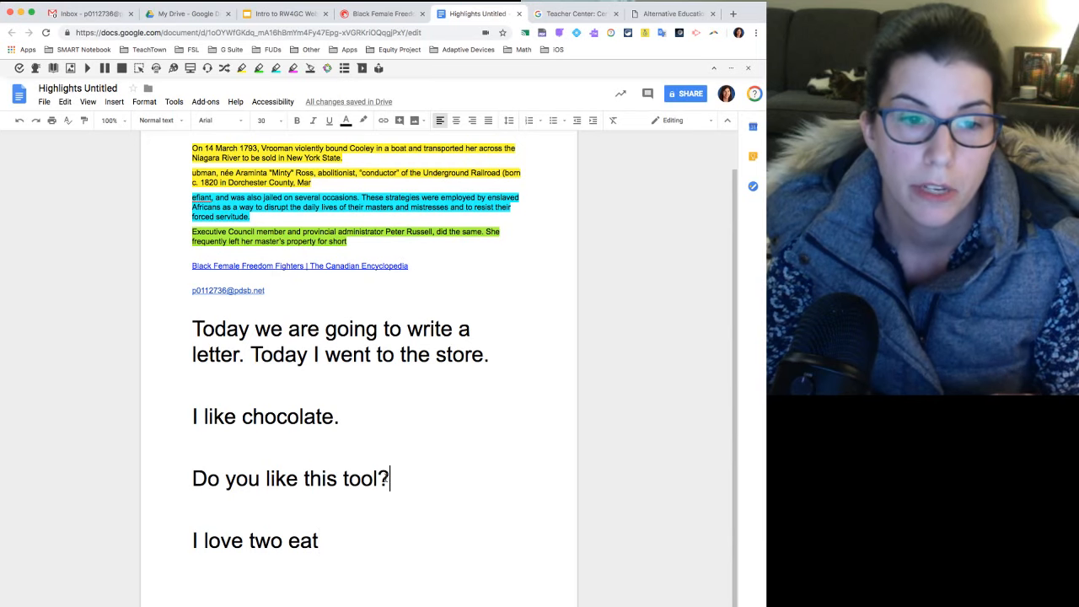
pyautogui.moveTo(390, 479); pyautogui.dragTo(195, 478)
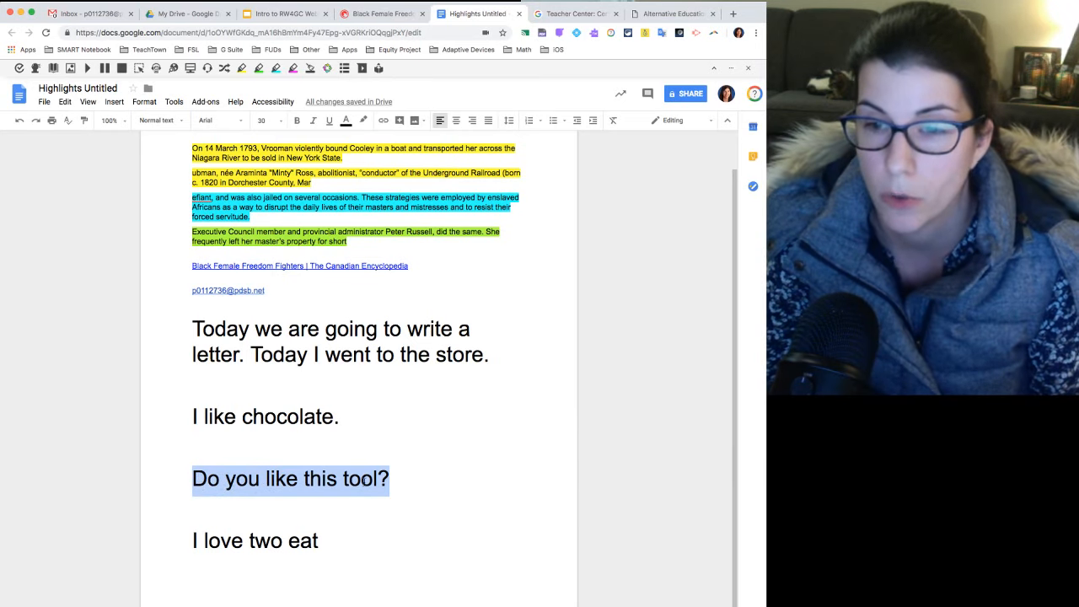
pyautogui.click(362, 69)
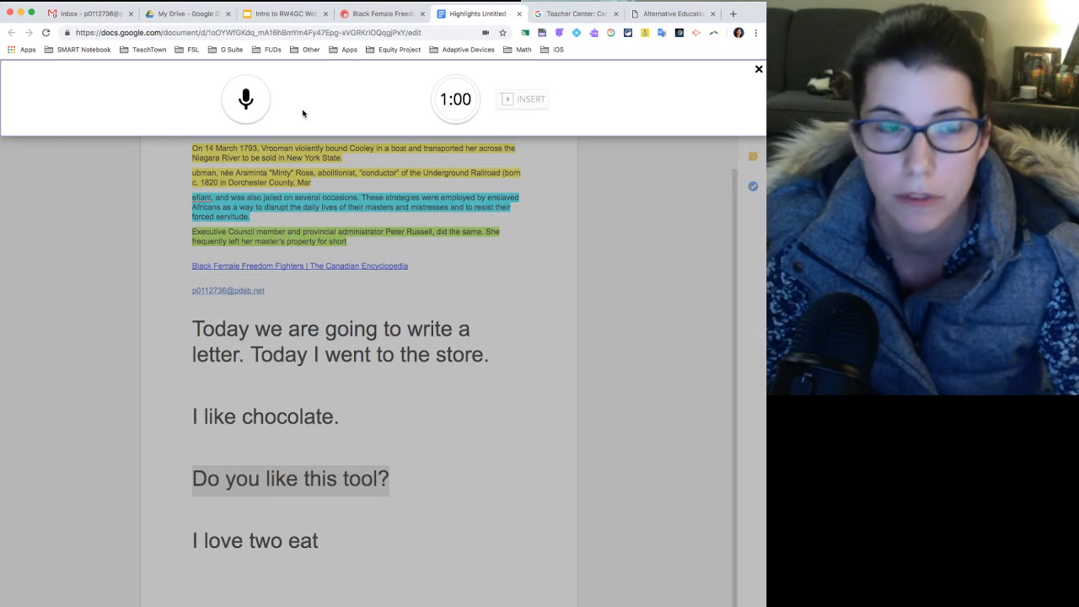
pyautogui.click(245, 101)
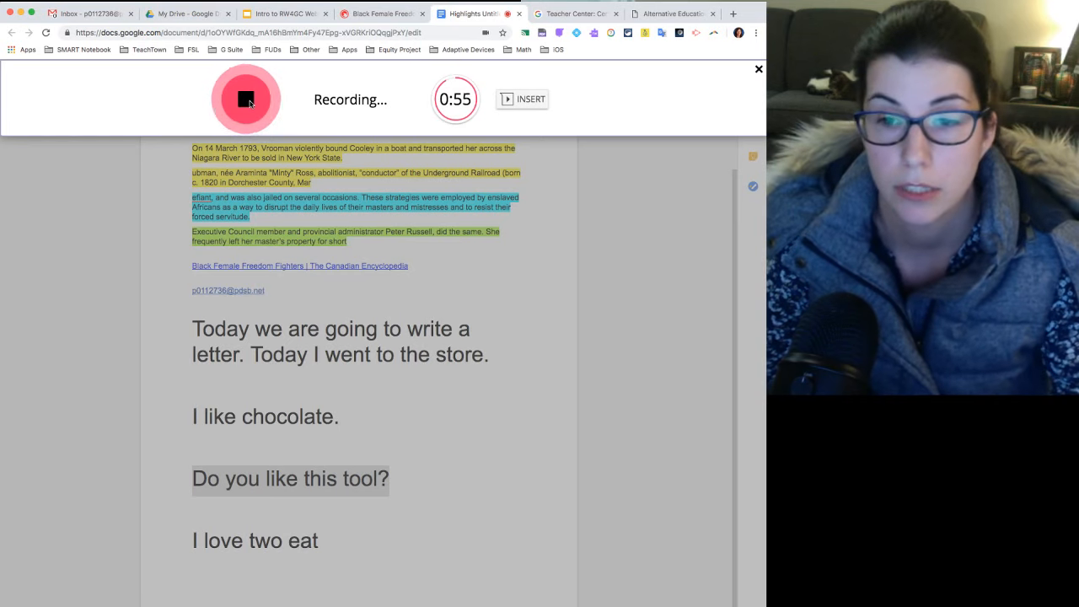
pyautogui.click(247, 101)
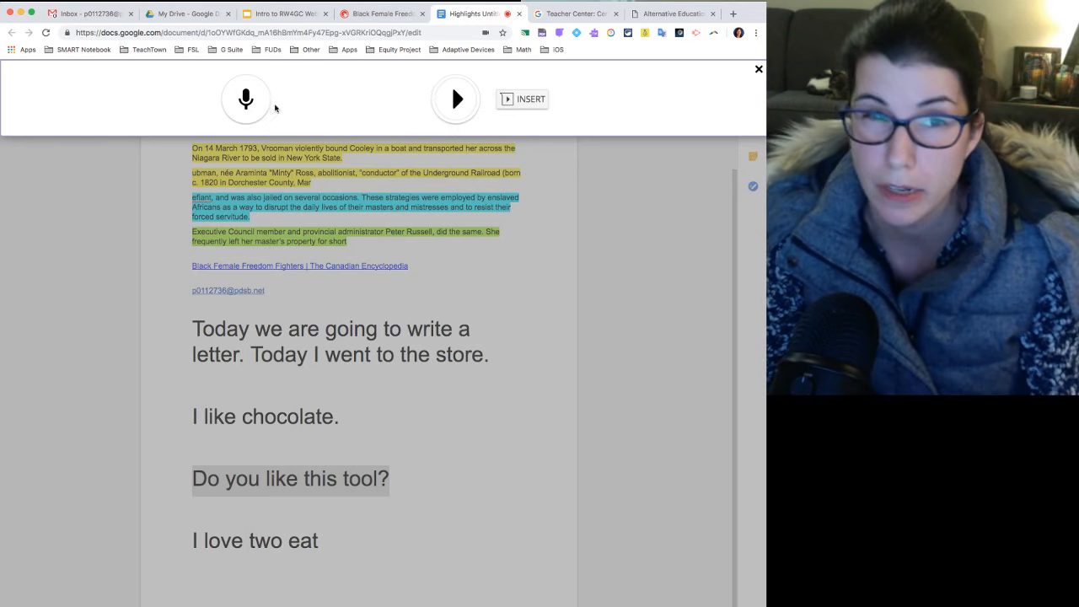
pyautogui.click(524, 101)
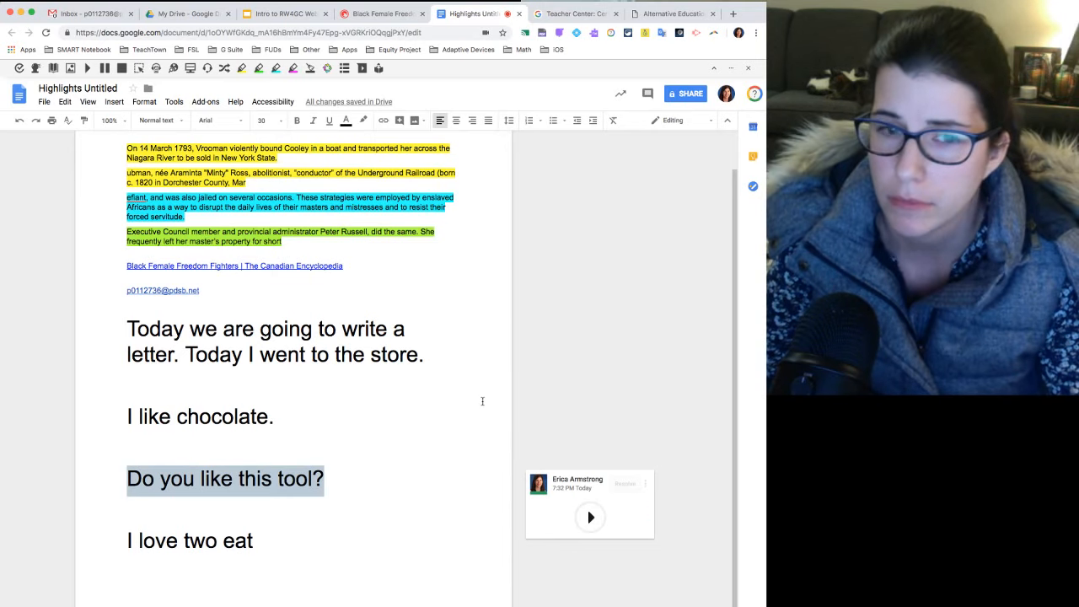
# Play back the voice note attached to "Do you like this tool?", pause it and leave the comment.
pyautogui.click(588, 518)
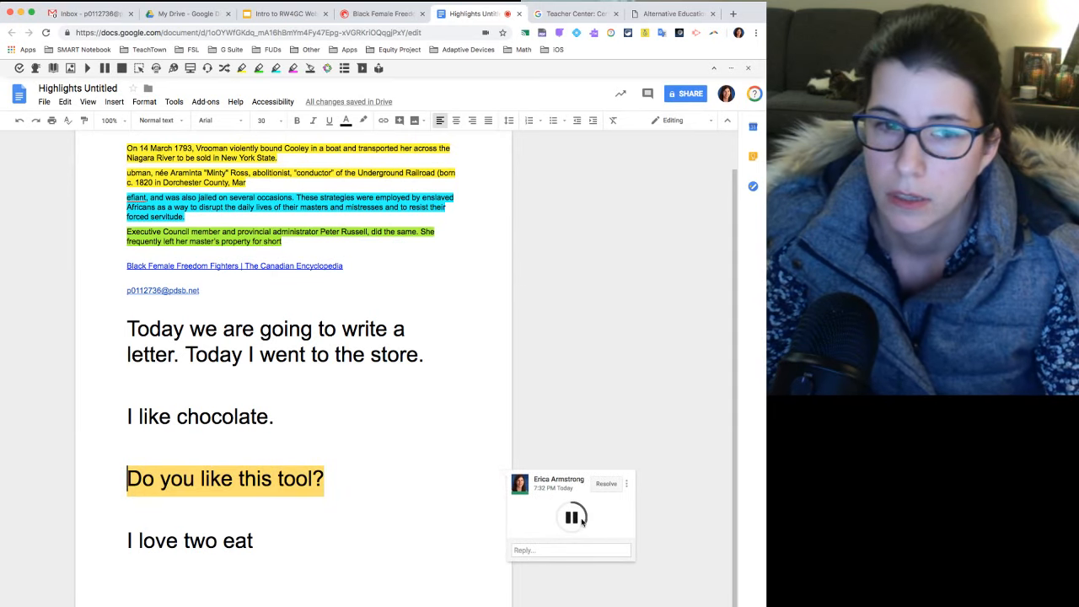
pyautogui.click(572, 518)
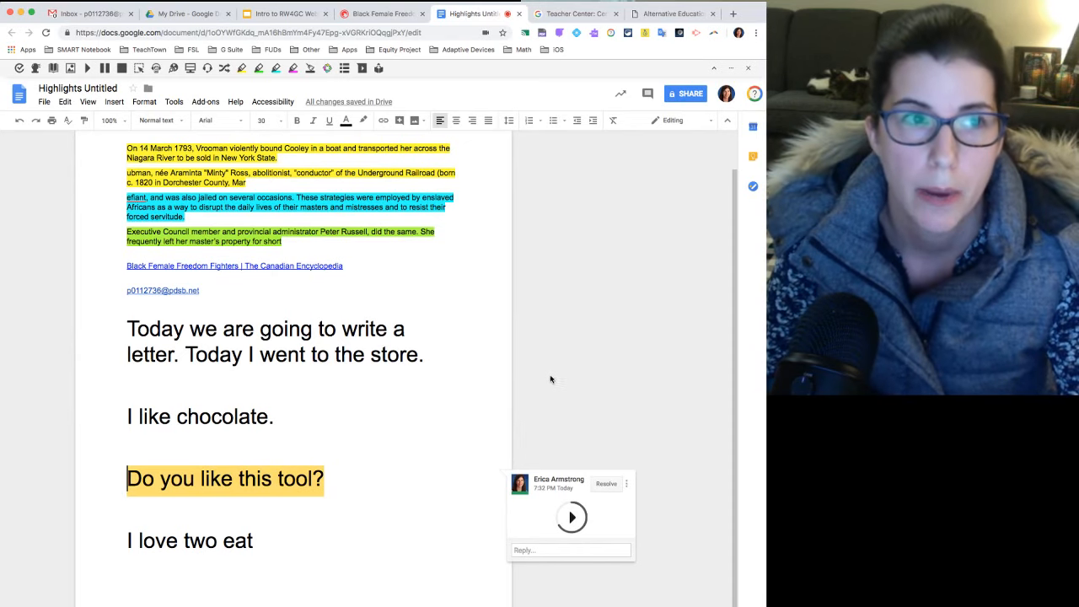
pyautogui.click(447, 355)
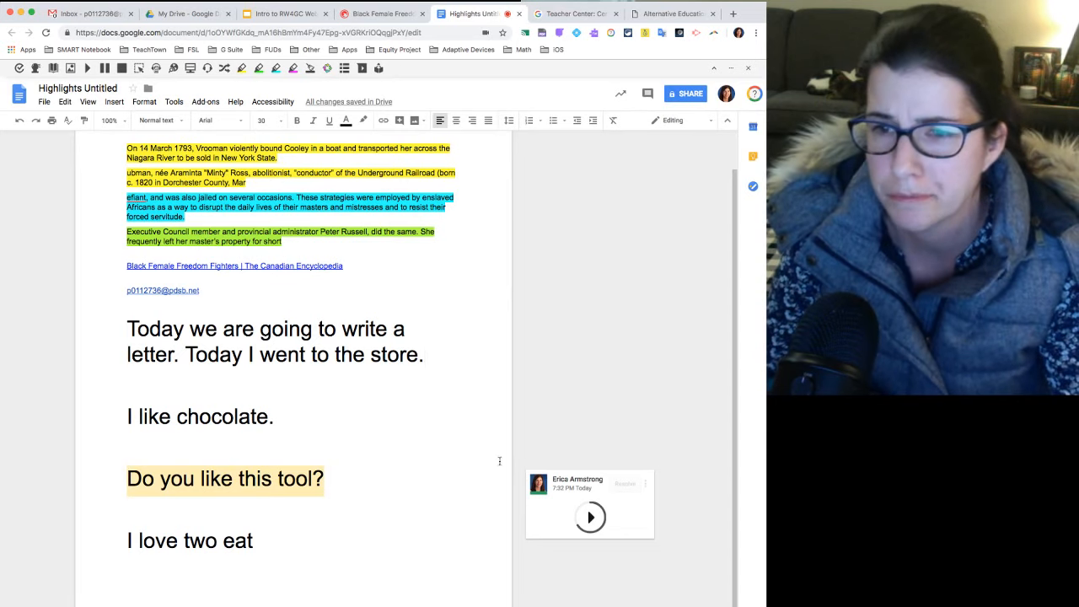
# Look up the French translation of "store" with the Translator, listen to "magasin" and close the Translator.
pyautogui.scroll(1, 499, 441)
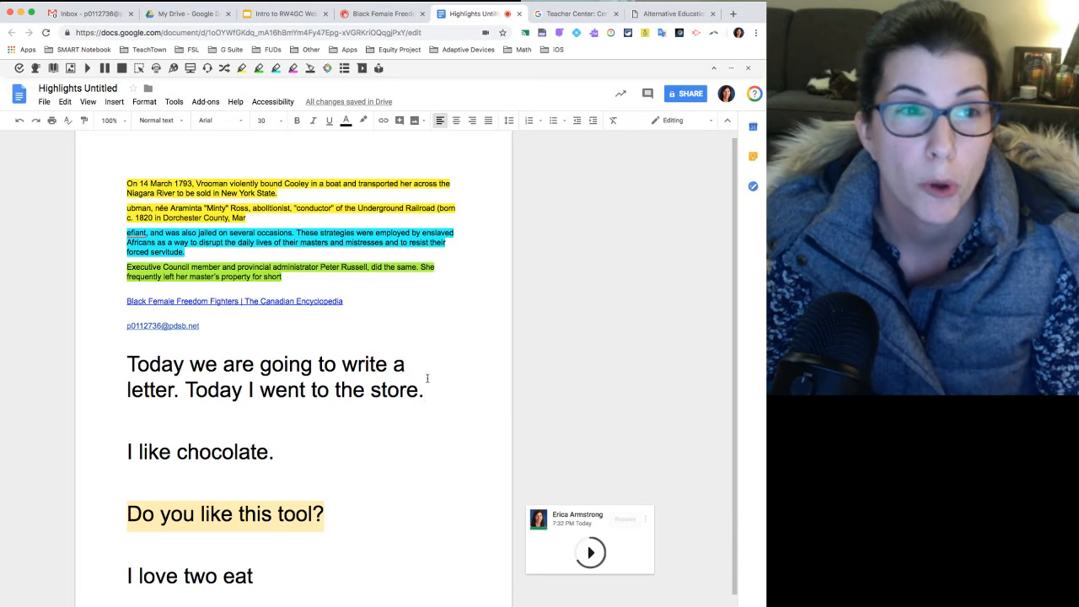
pyautogui.click(225, 71)
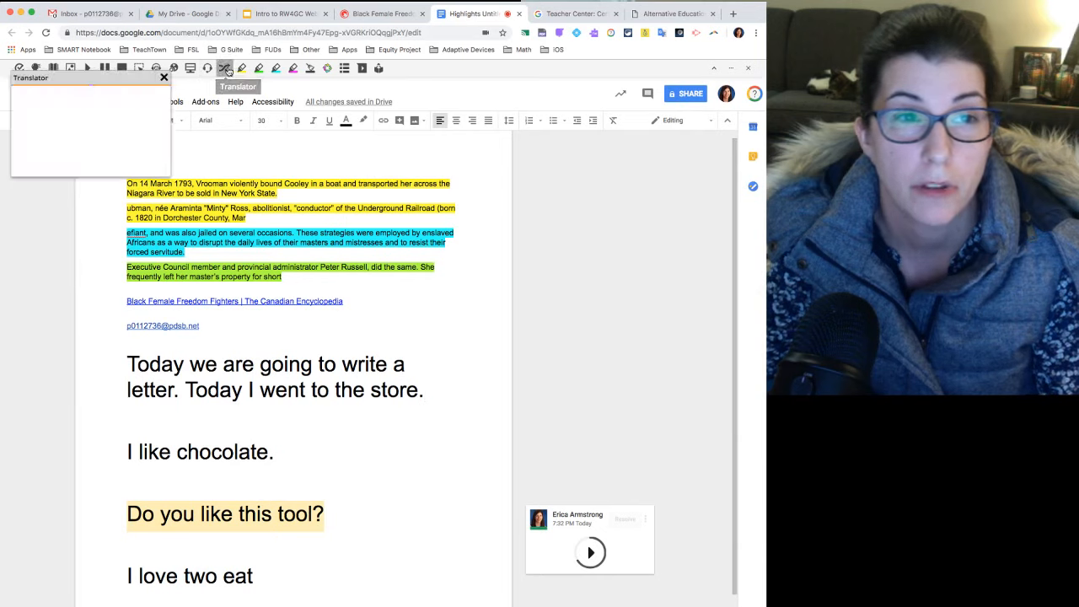
pyautogui.moveTo(140, 81); pyautogui.dragTo(670, 195)
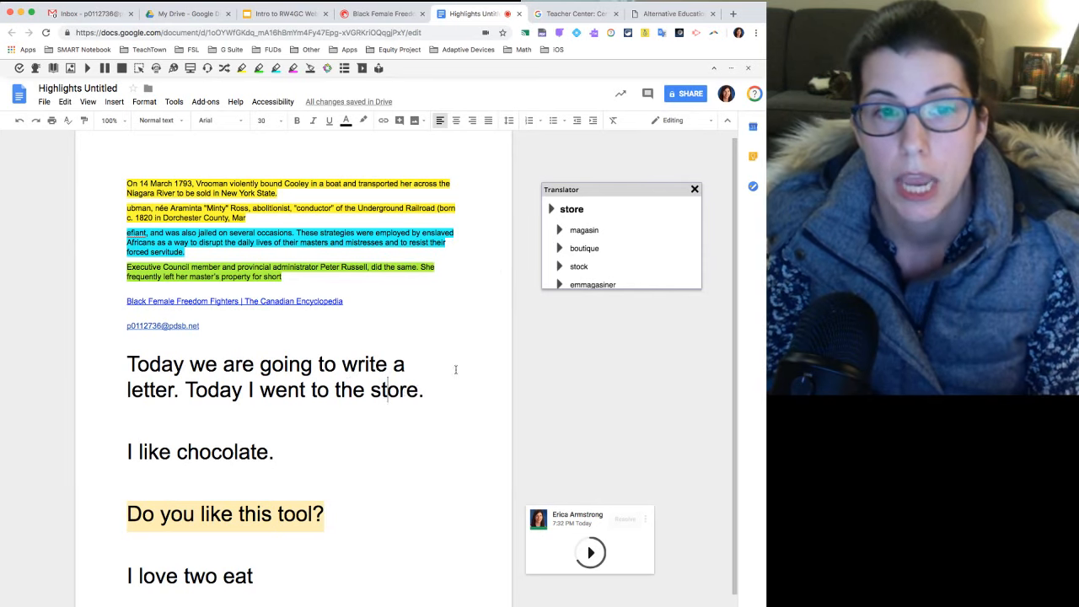
pyautogui.doubleClick(559, 232)
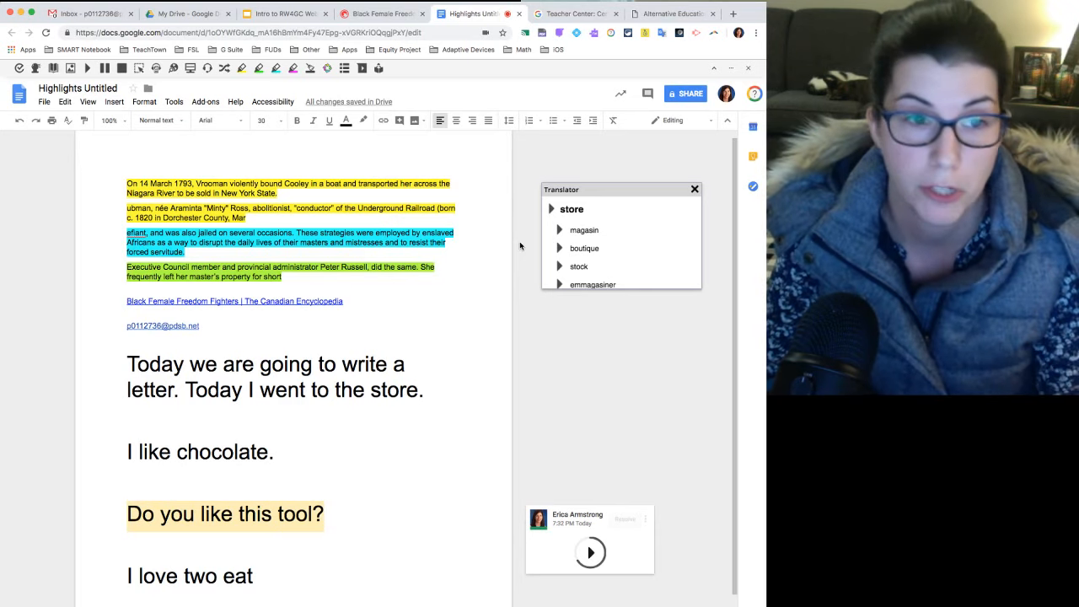
pyautogui.click(695, 191)
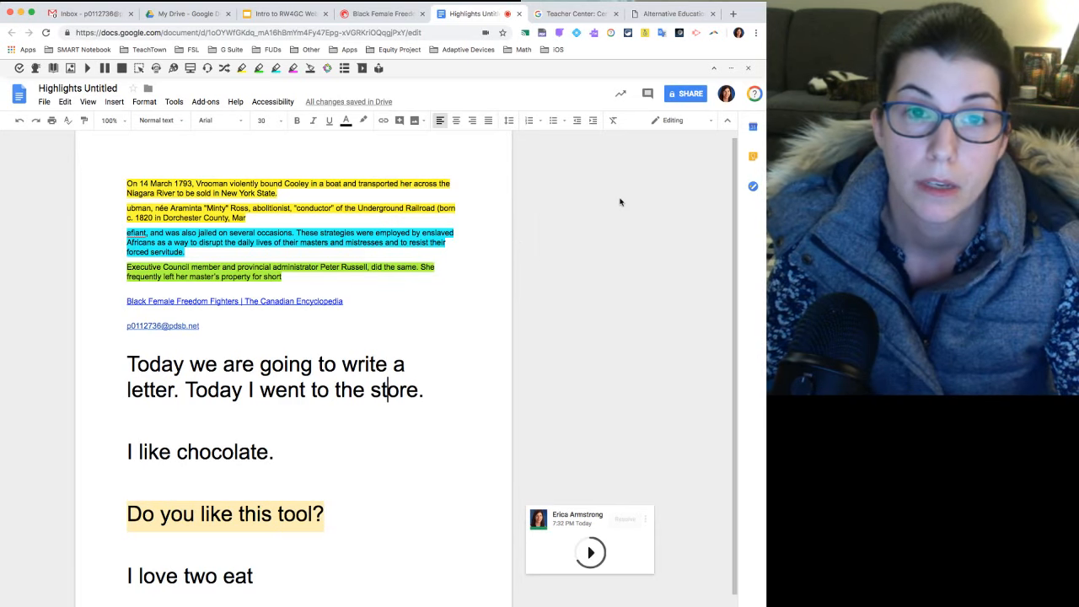
# Browse the Translation languages in the toolbar's Speech options and cancel the options dialog.
pyautogui.click(733, 73)
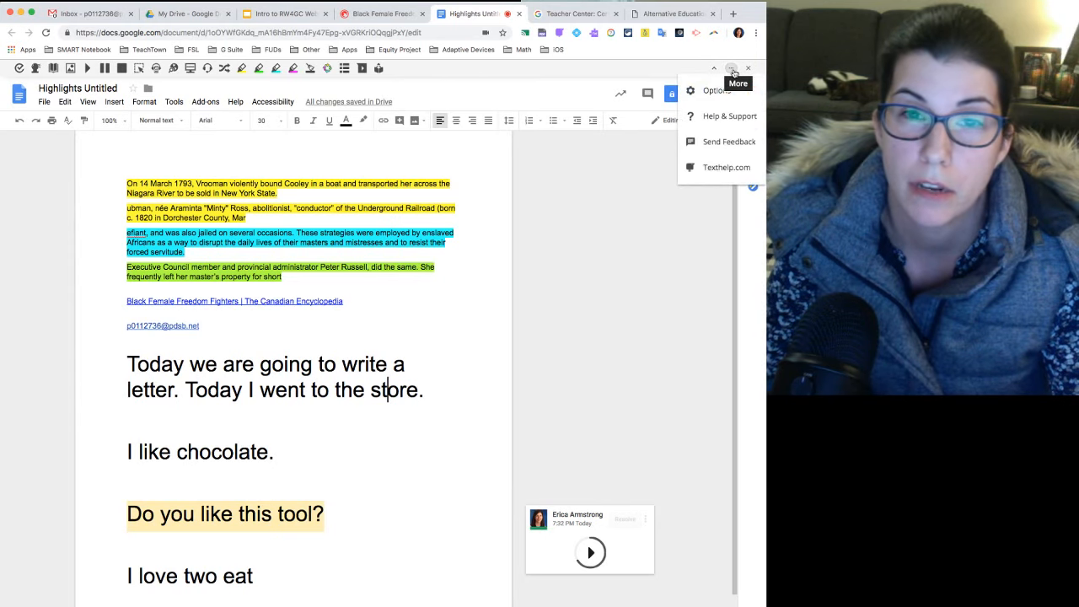
pyautogui.click(728, 93)
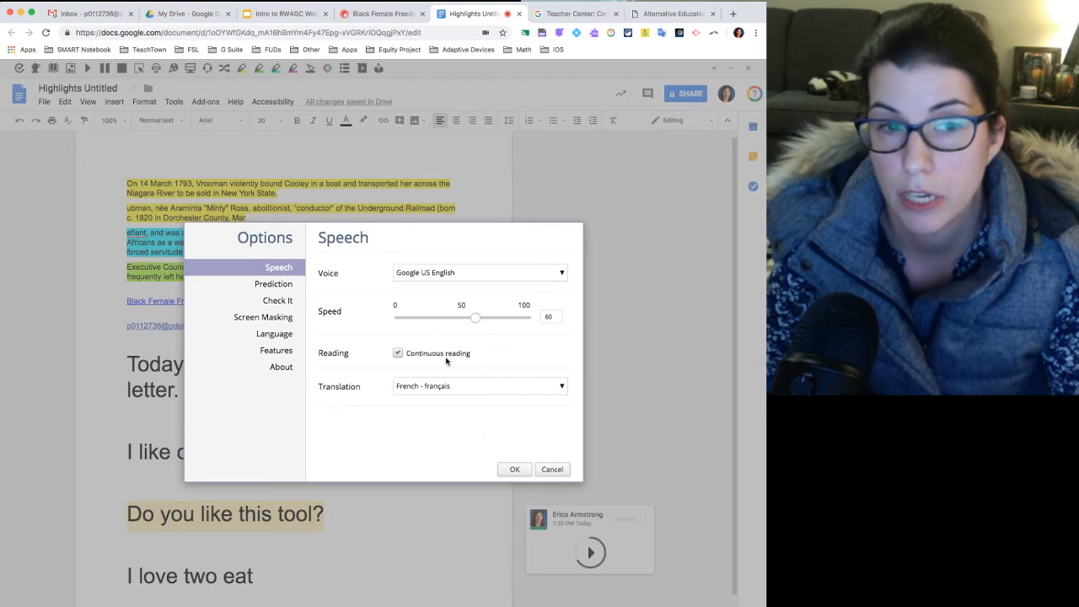
pyautogui.click(563, 387)
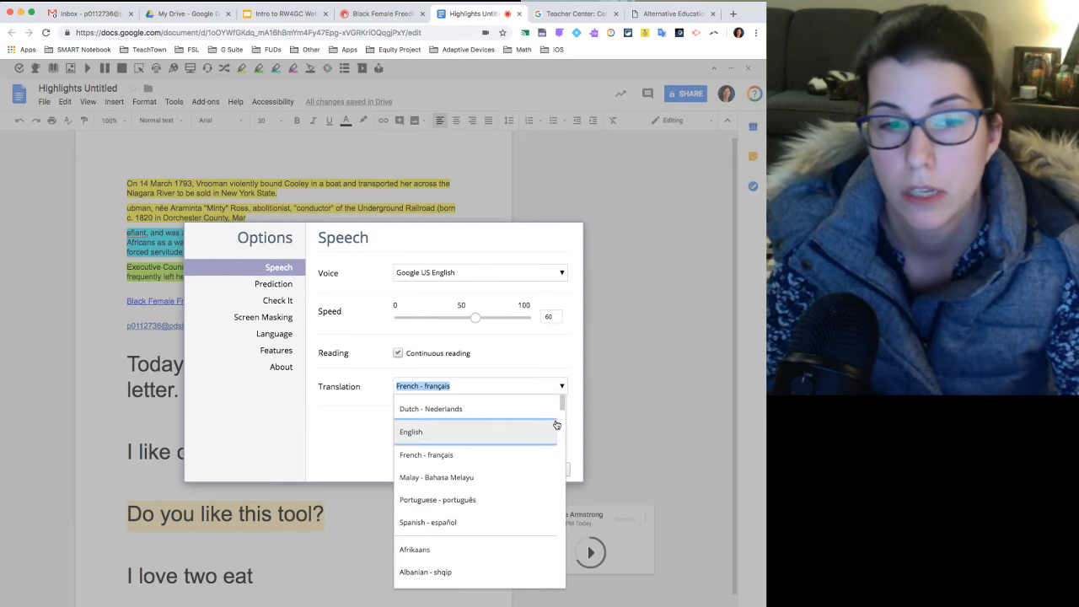
pyautogui.moveTo(561, 403); pyautogui.dragTo(560, 355)
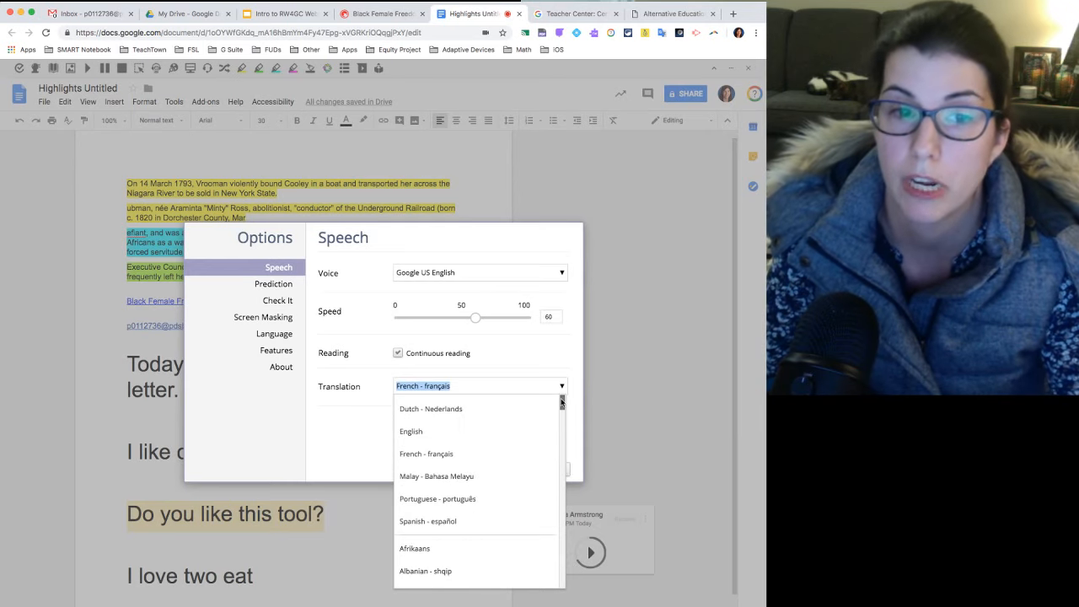
pyautogui.click(559, 356)
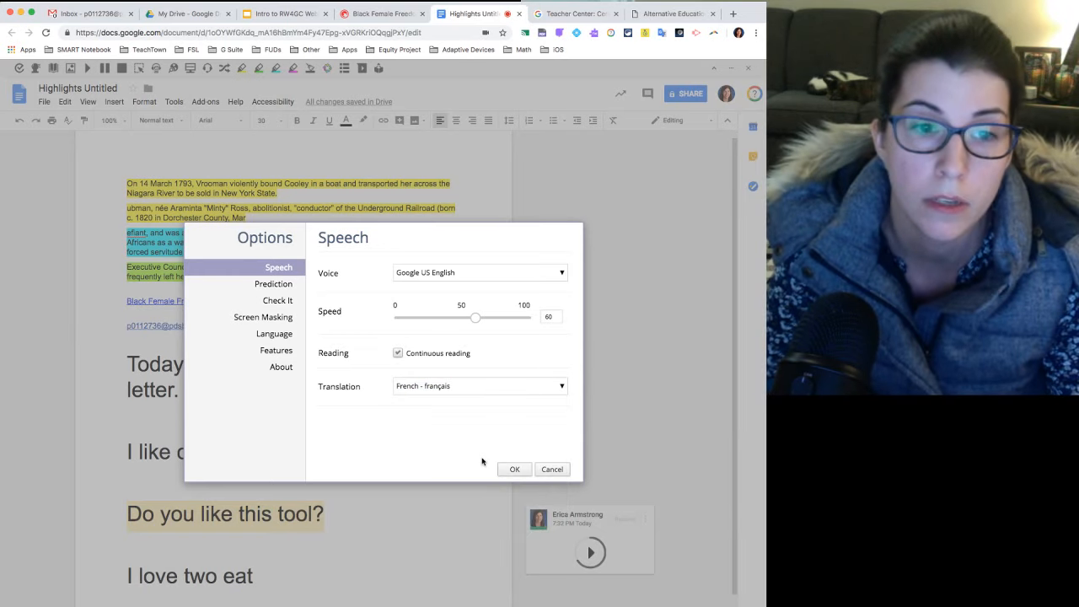
pyautogui.click(552, 469)
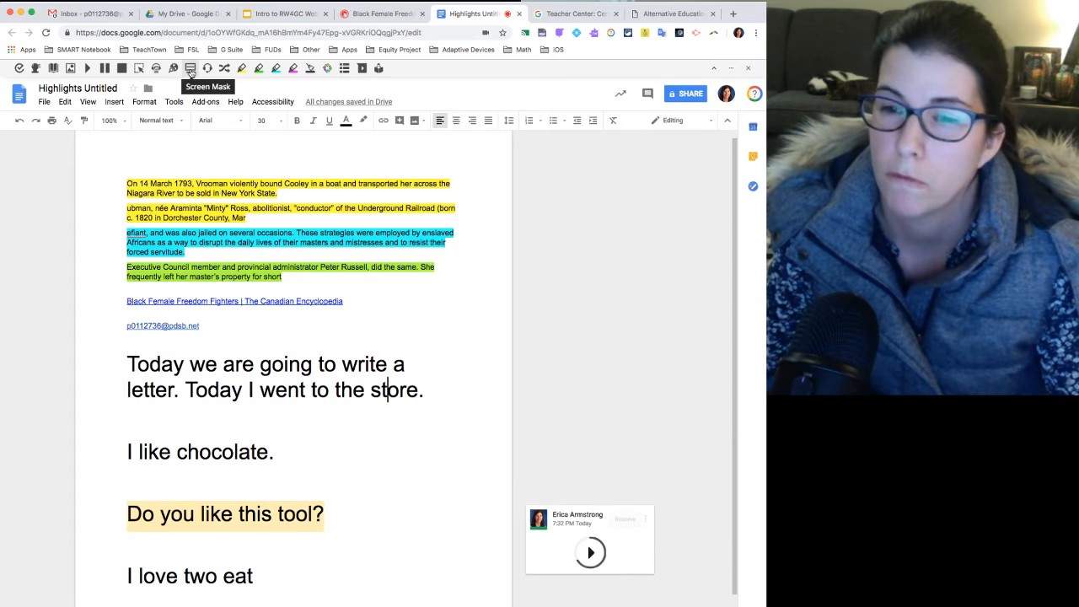
# Turn on the Screen Mask and set its background color to yellow and its reading light color to pink.
pyautogui.click(190, 69)
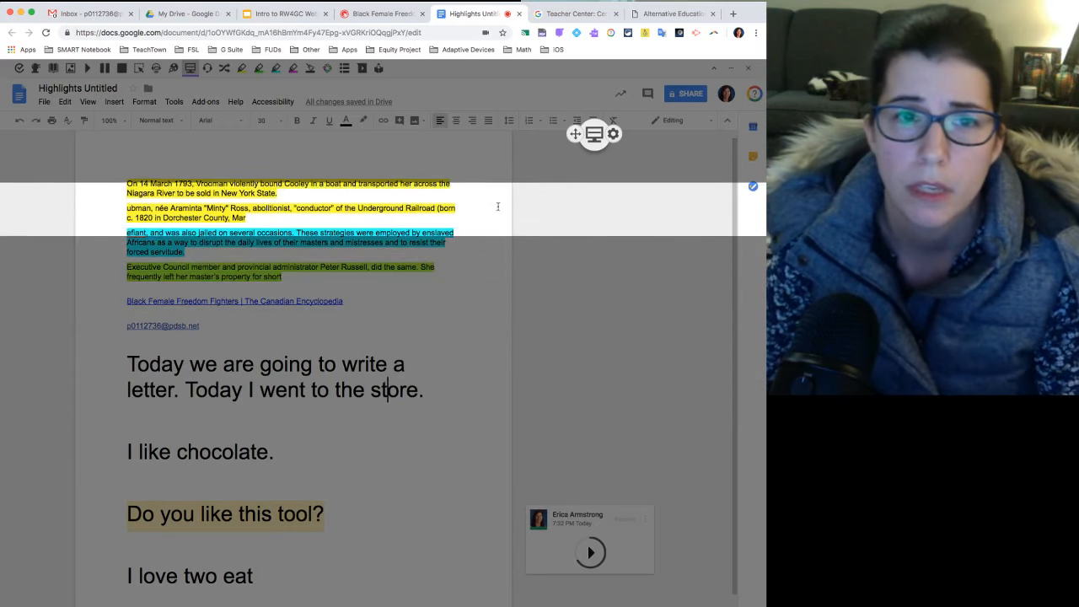
pyautogui.click(614, 134)
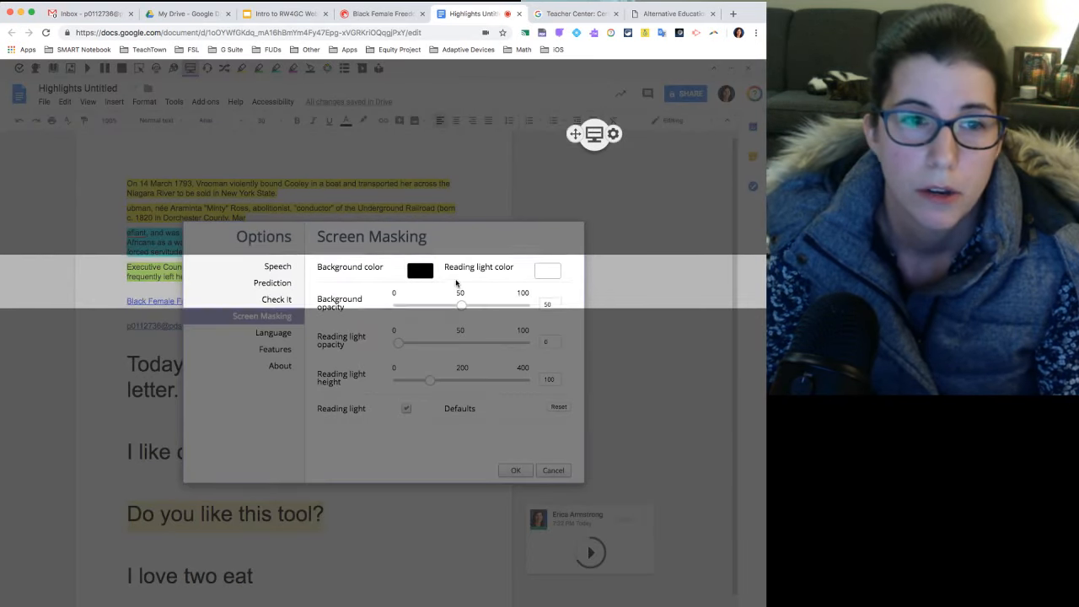
pyautogui.click(420, 270)
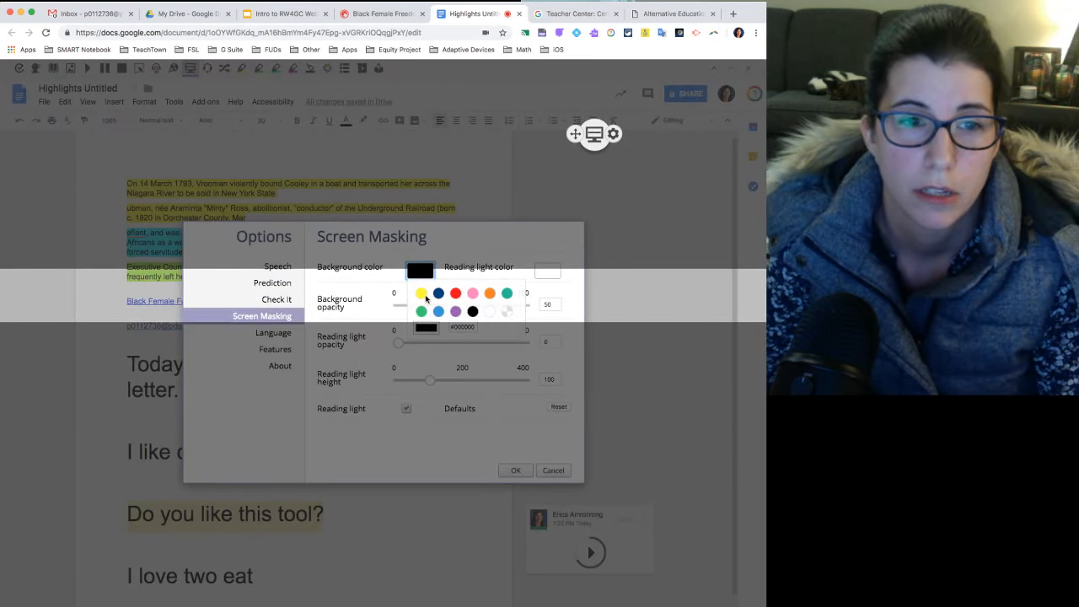
pyautogui.click(421, 294)
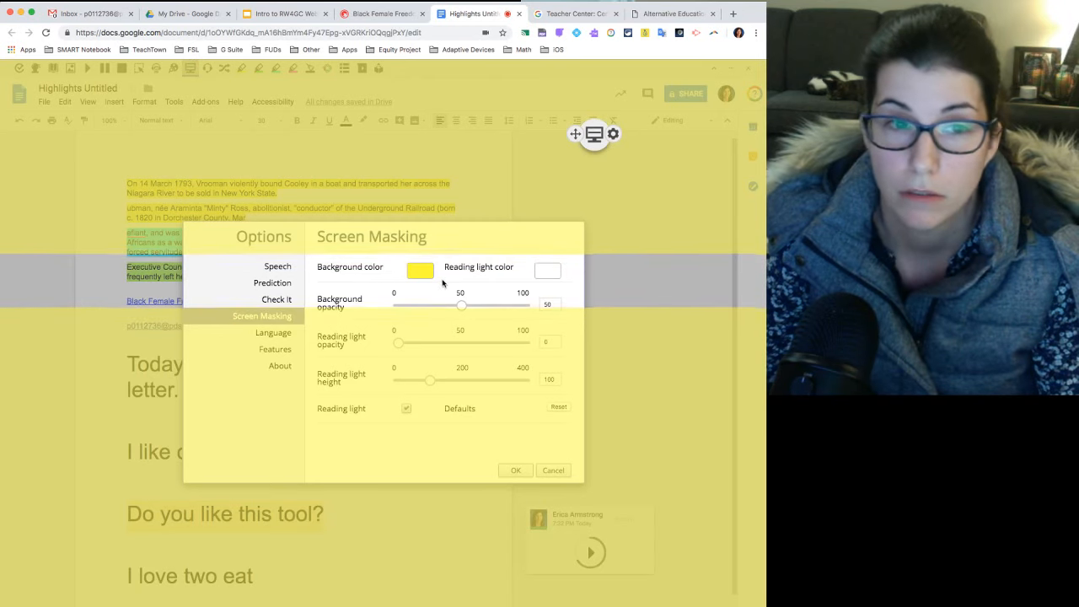
pyautogui.click(552, 274)
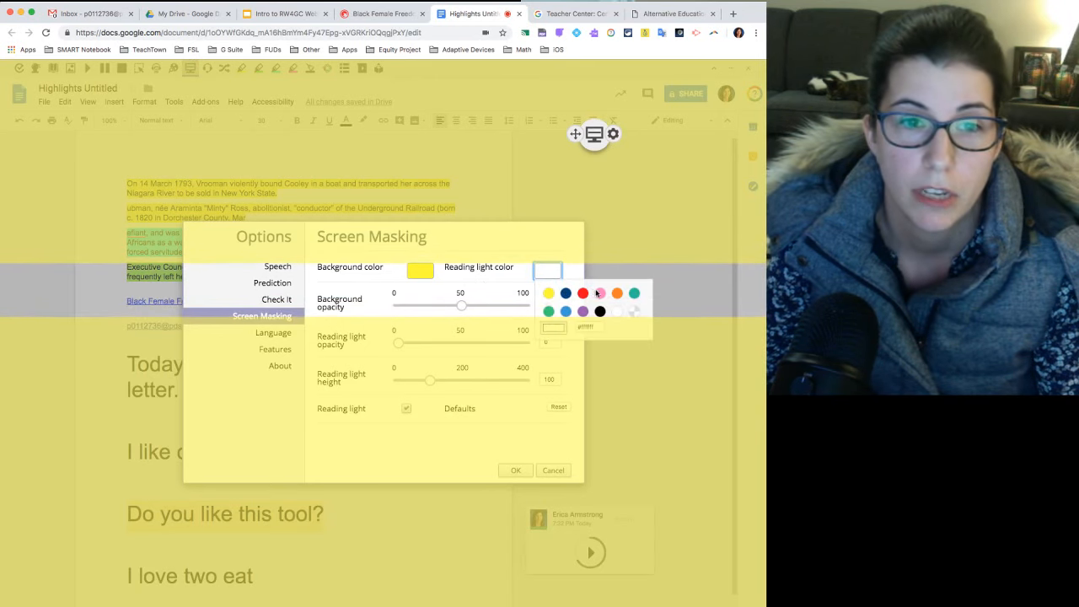
pyautogui.click(599, 292)
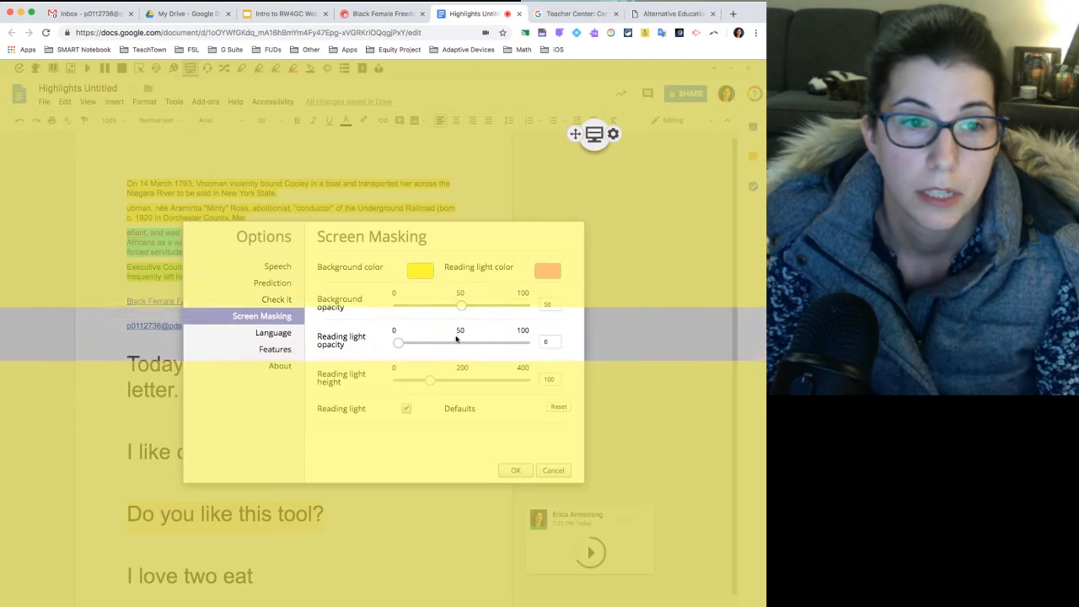
# Set the reading light opacity to 26 and the background opacity to 58, apply the options and turn off the Screen Mask.
pyautogui.moveTo(400, 345); pyautogui.dragTo(430, 346)
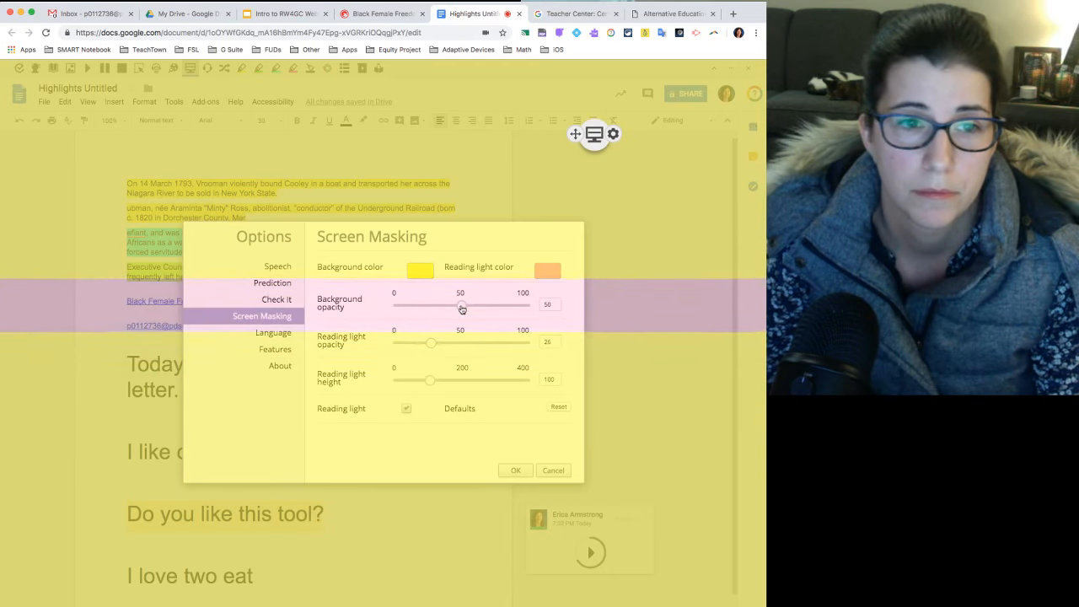
pyautogui.moveTo(462, 305); pyautogui.dragTo(531, 305)
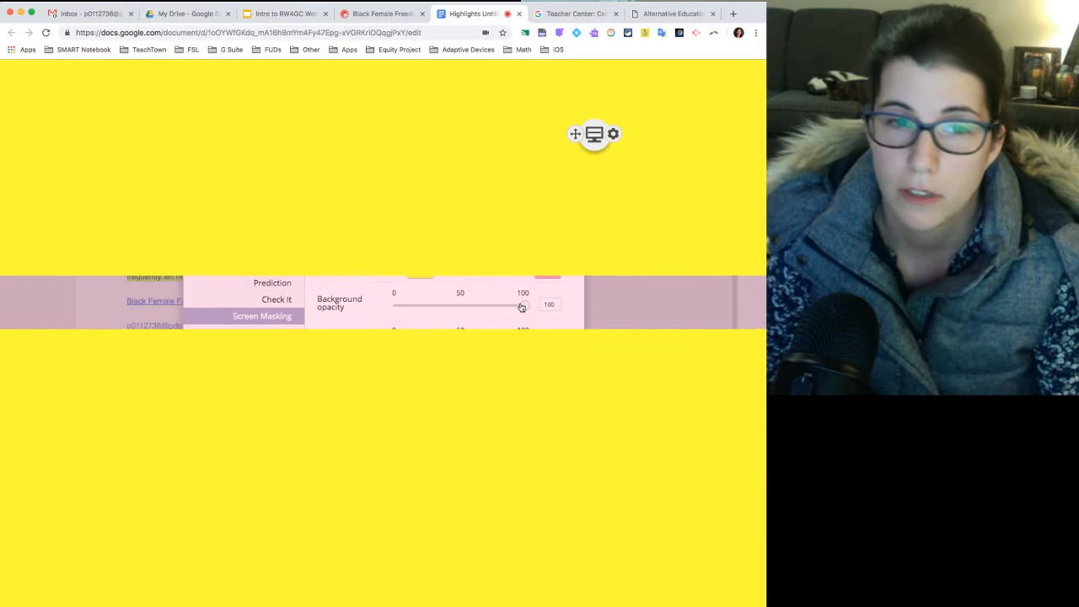
pyautogui.moveTo(523, 305); pyautogui.dragTo(472, 307)
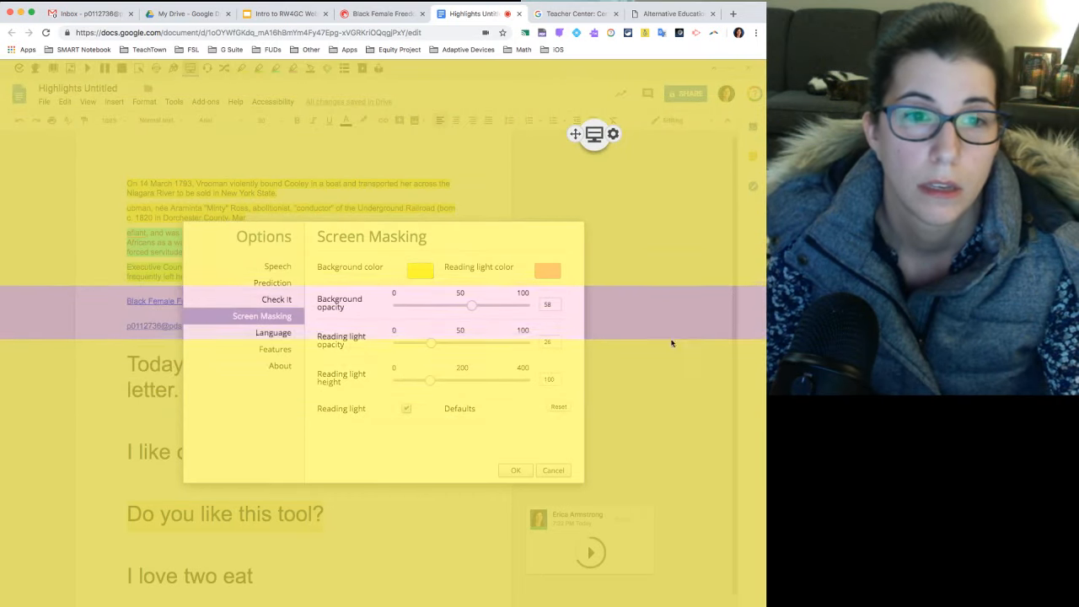
pyautogui.click(517, 470)
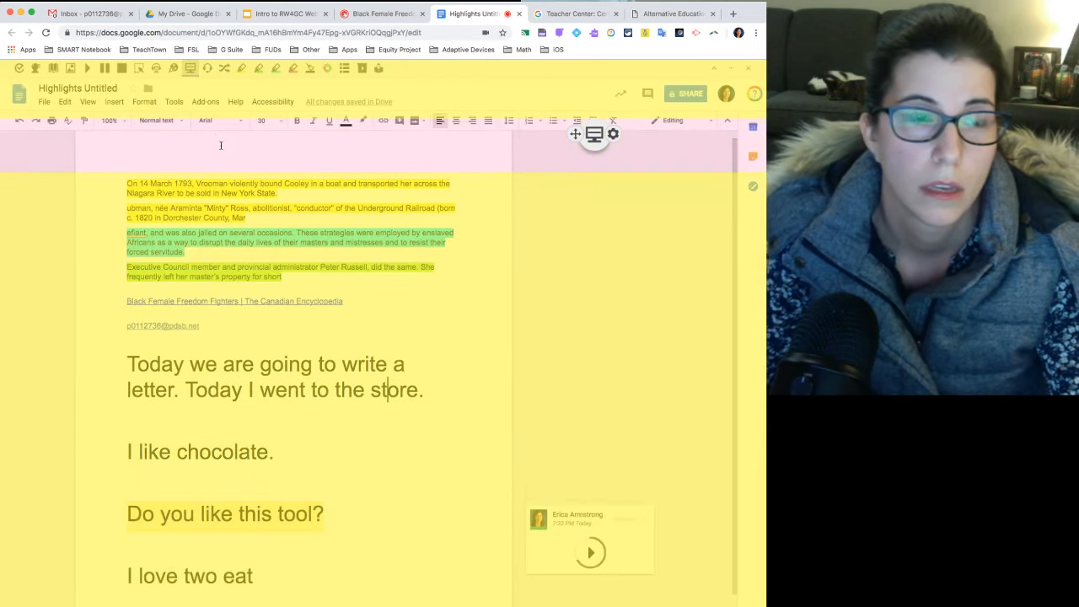
pyautogui.click(191, 69)
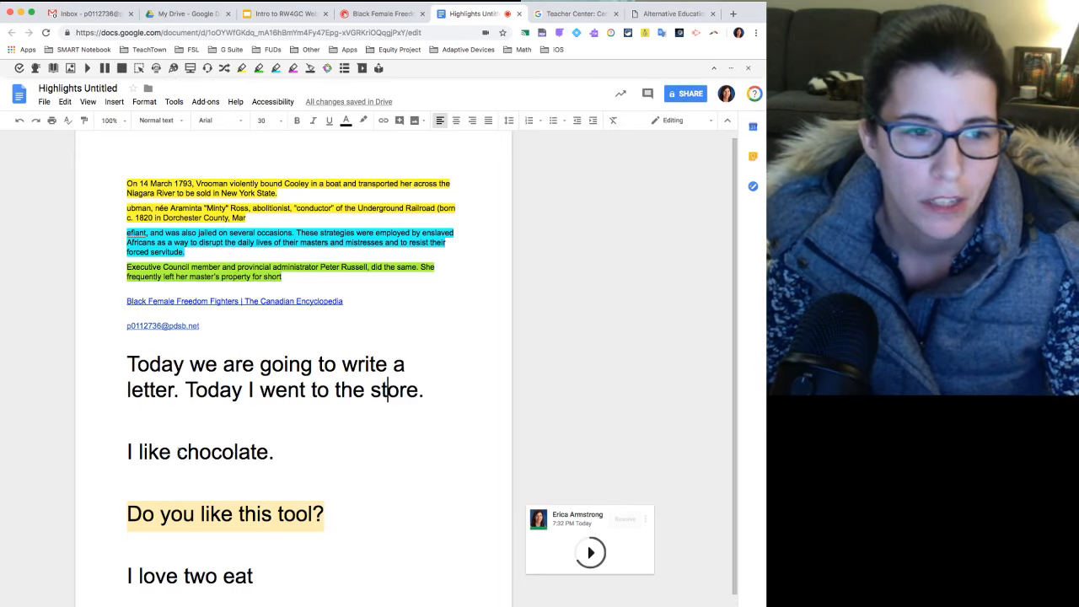
# Search the web for the word "chocolate" from the document, allow location access and close the results.
pyautogui.moveTo(177, 451); pyautogui.dragTo(268, 452)
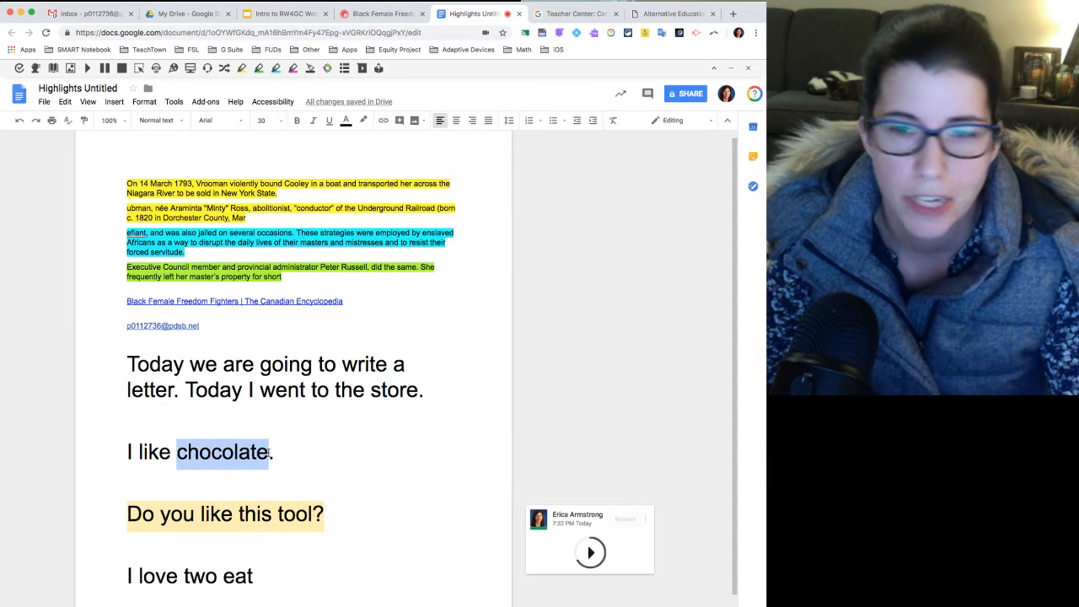
pyautogui.click(173, 67)
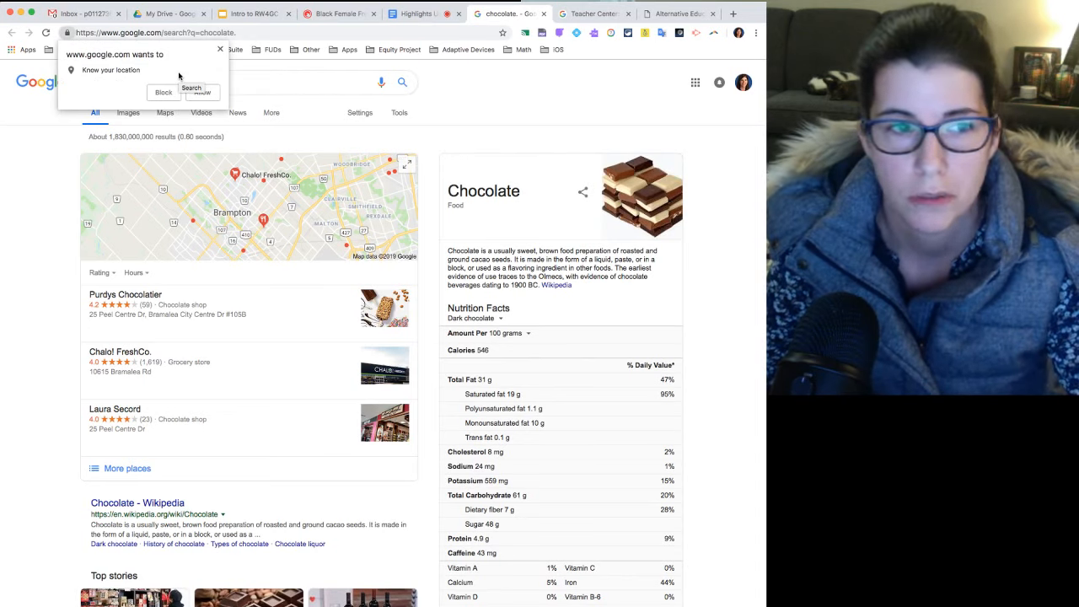
pyautogui.click(203, 92)
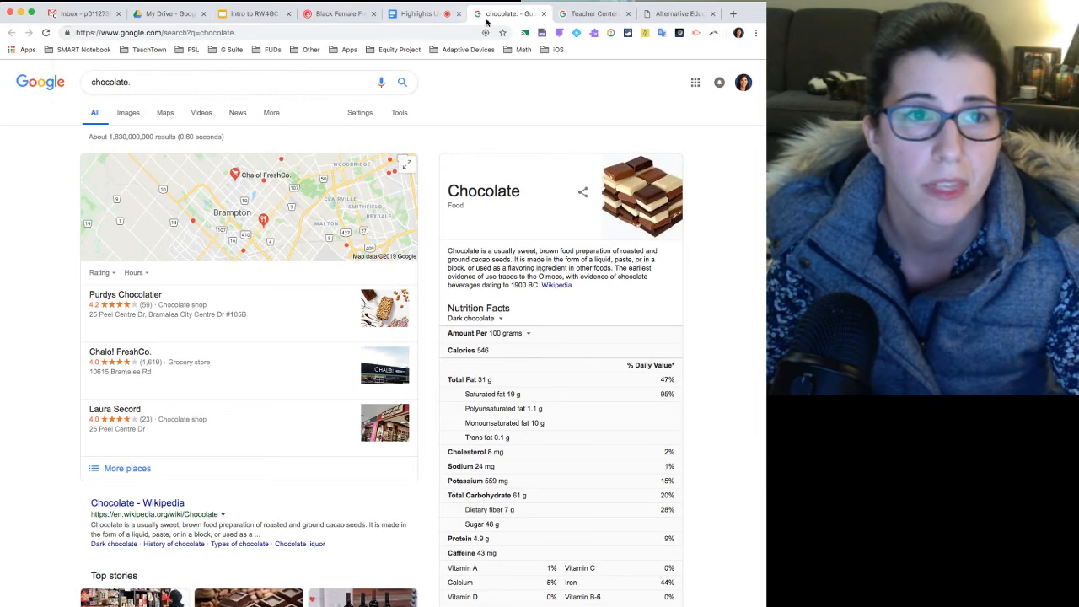
pyautogui.click(543, 14)
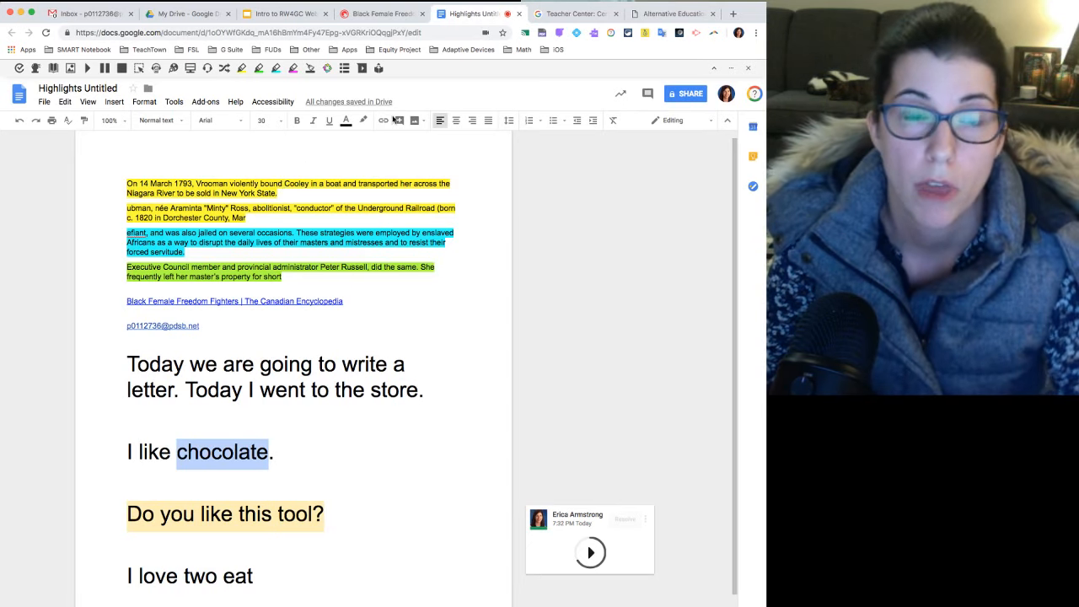
# Open the Features list in the Read&Write toolbar options.
pyautogui.click(733, 69)
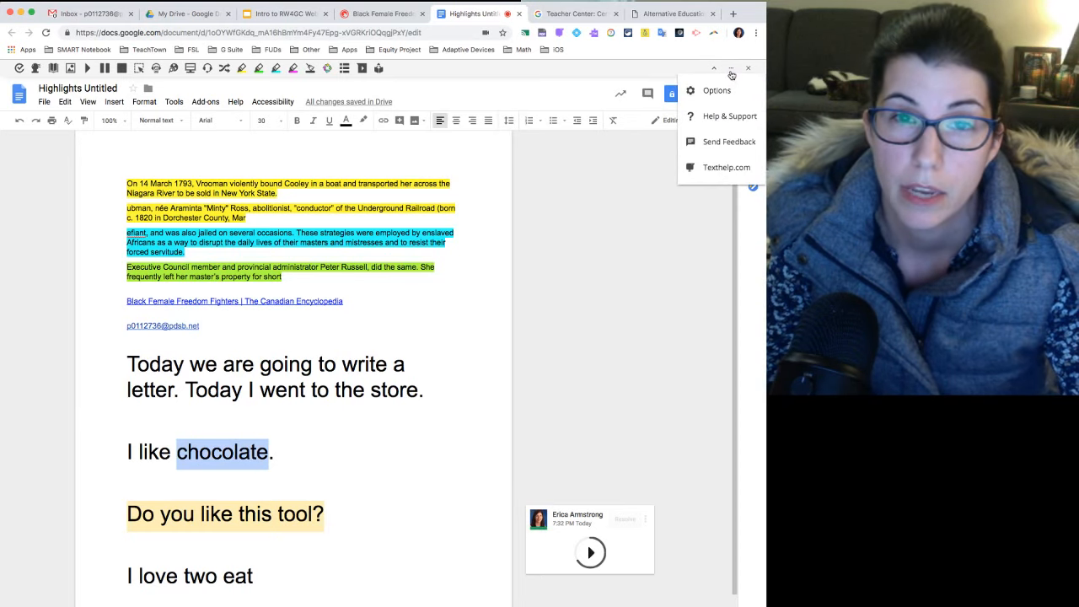
pyautogui.click(716, 90)
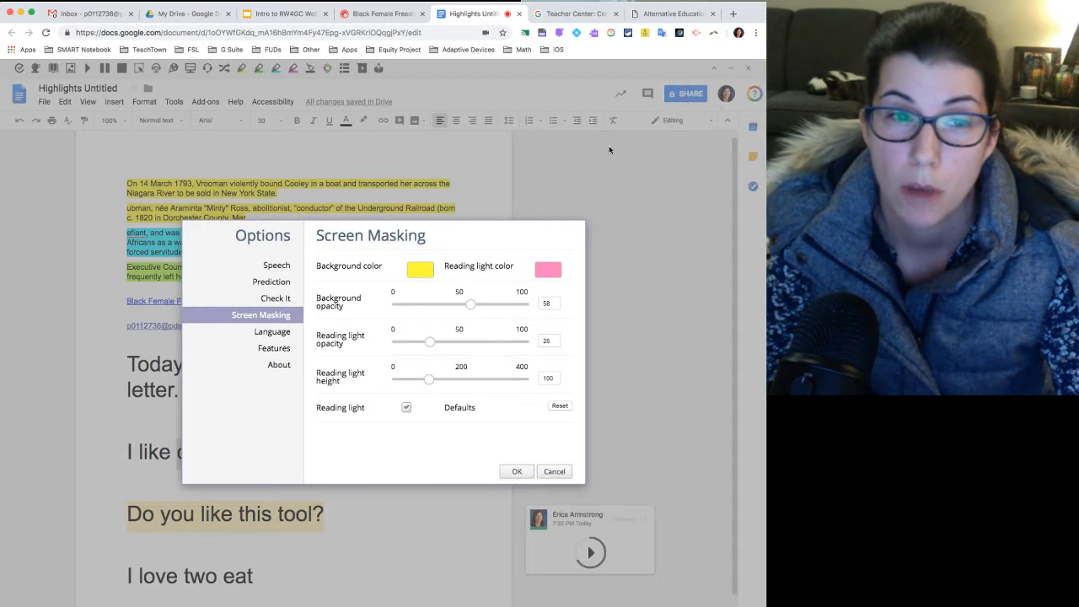
pyautogui.click(278, 350)
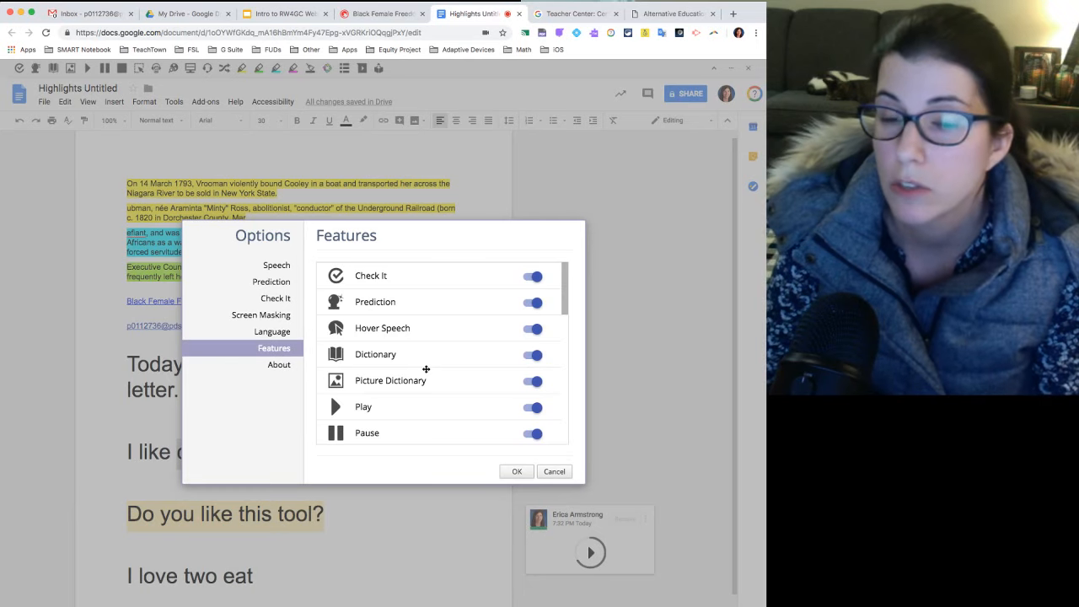
# Disable the Check It, Hover Speech, Dictionary, Picture Dictionary and Prediction features.
pyautogui.click(539, 280)
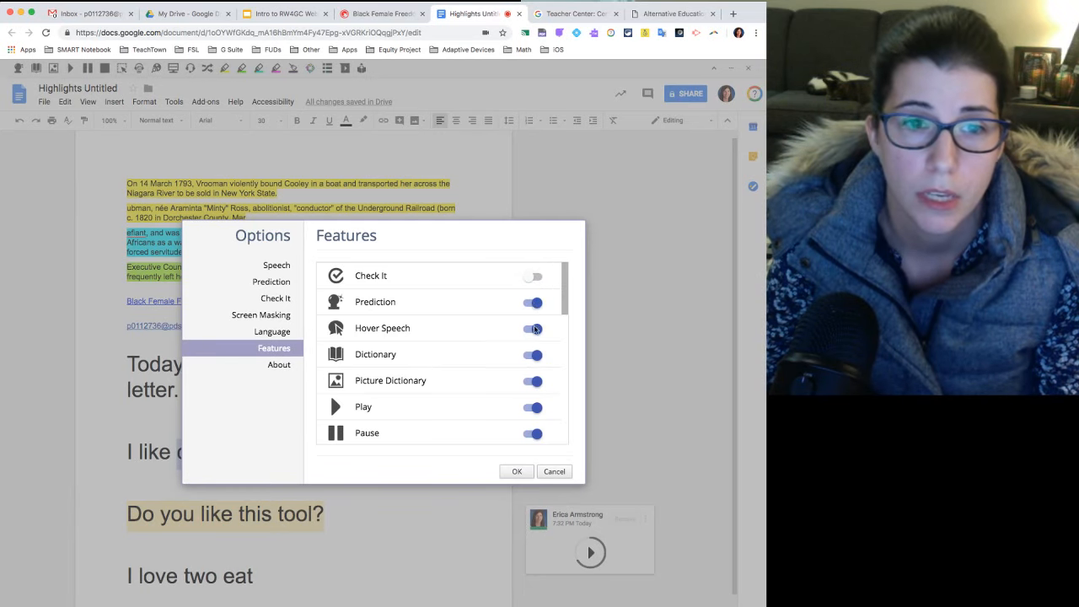
pyautogui.click(536, 330)
pyautogui.click(537, 356)
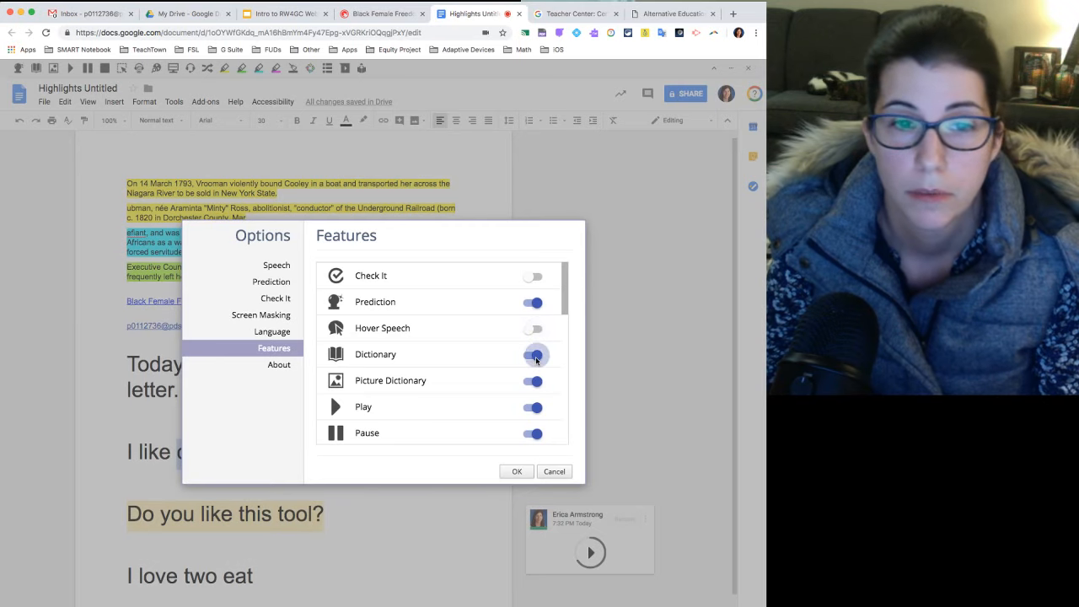
pyautogui.click(534, 383)
pyautogui.click(535, 305)
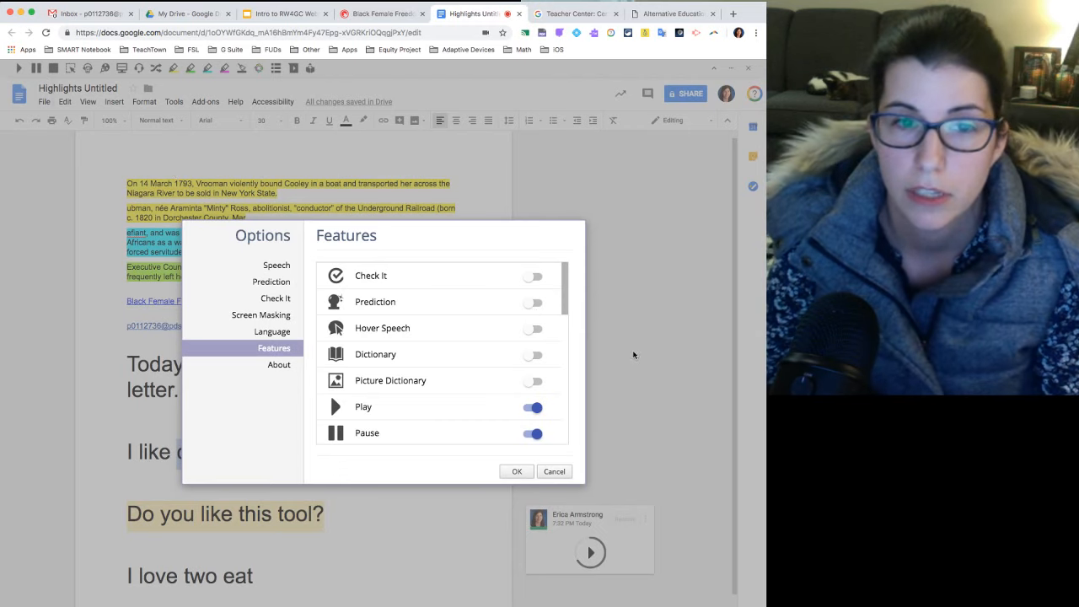
# Re-enable the Check It, Prediction, Hover Speech, Dictionary and Picture Dictionary features.
pyautogui.click(530, 278)
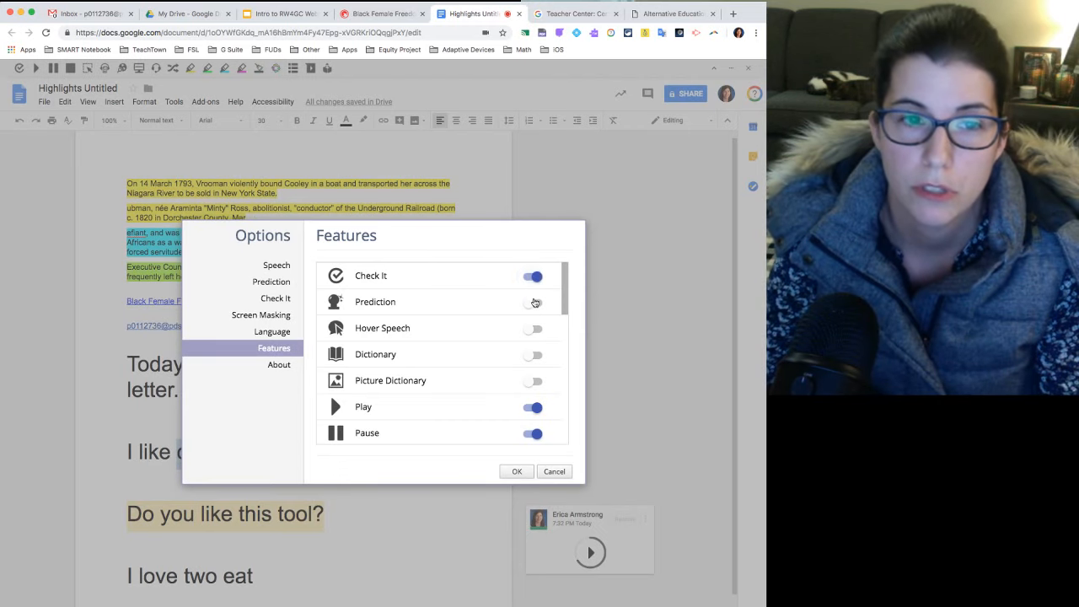
pyautogui.click(532, 303)
pyautogui.click(531, 329)
pyautogui.click(530, 355)
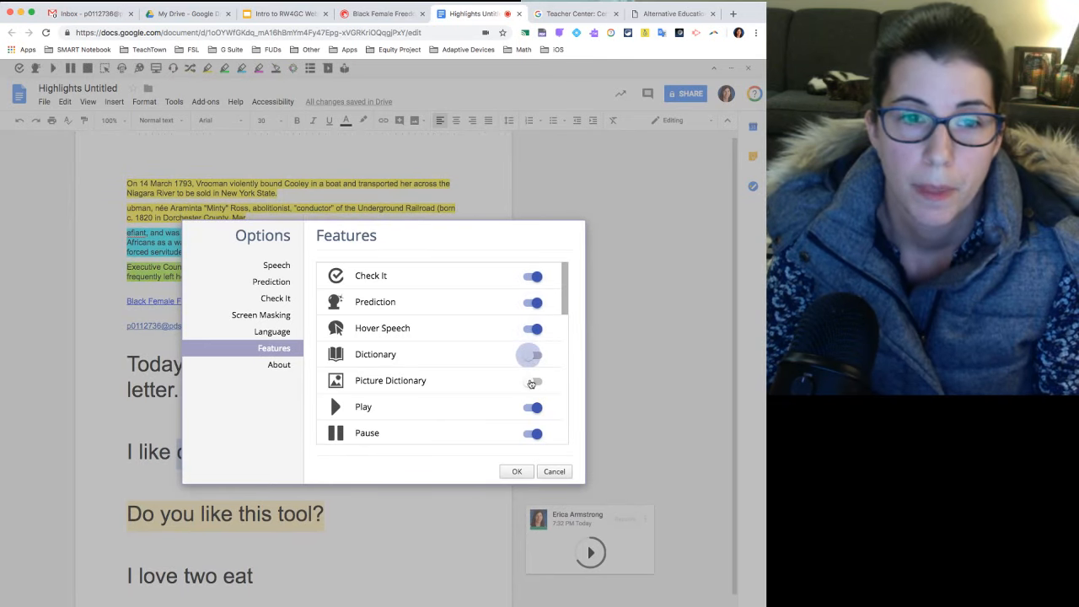
pyautogui.click(532, 383)
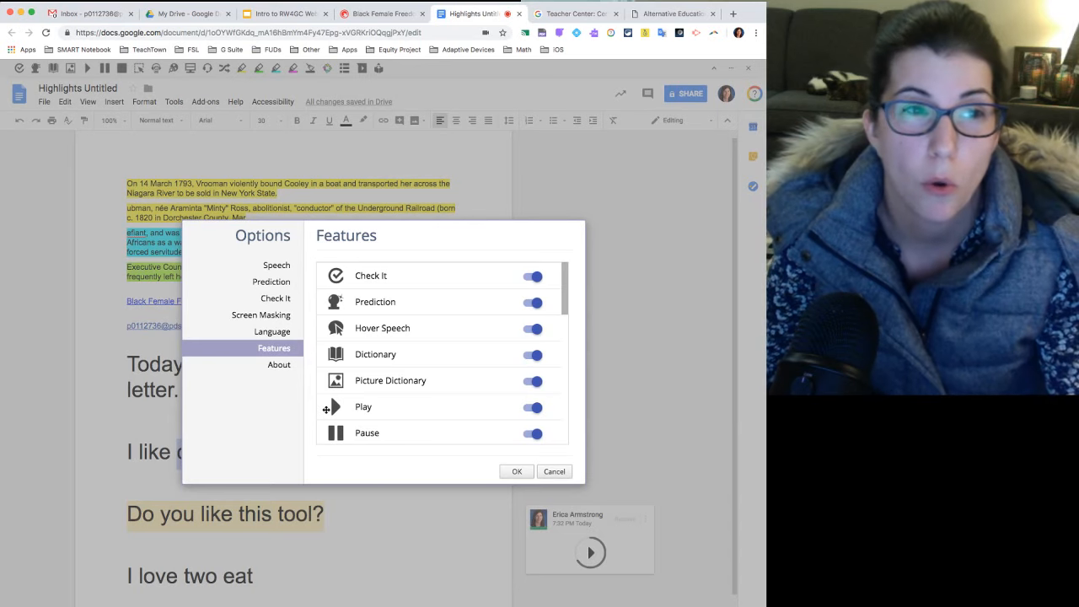
# Reorder the Read&Write feature list so that Play, Pause and Stop come first, ahead of Check It.
pyautogui.moveTo(326, 409); pyautogui.dragTo(330, 261)
pyautogui.moveTo(325, 427); pyautogui.dragTo(324, 300)
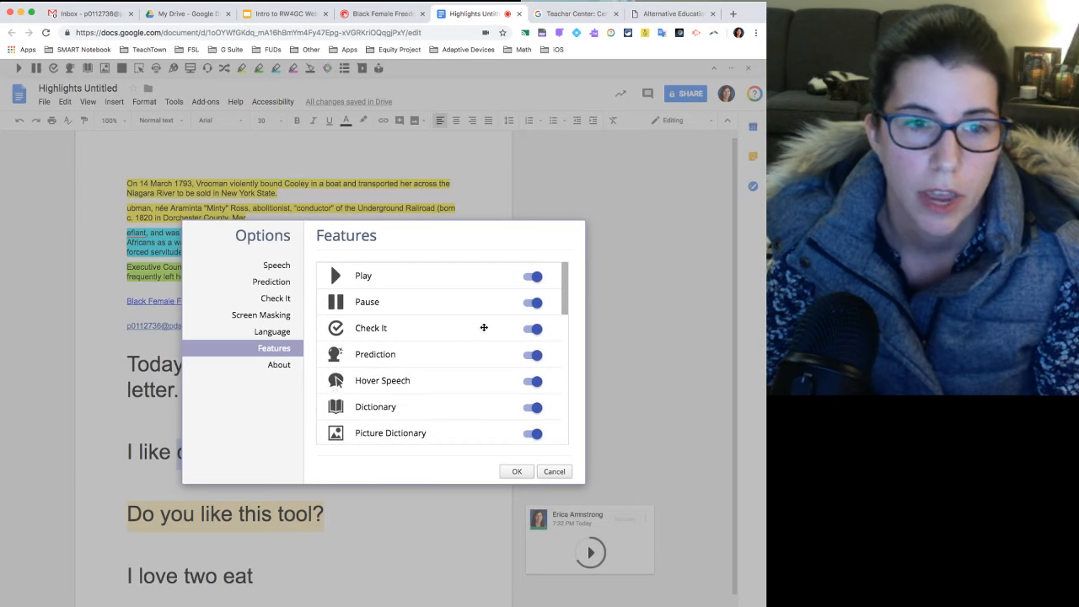
pyautogui.moveTo(560, 304)
pyautogui.mouseDown()
pyautogui.moveTo(561, 321)
pyautogui.moveTo(564, 301)
pyautogui.mouseUp()
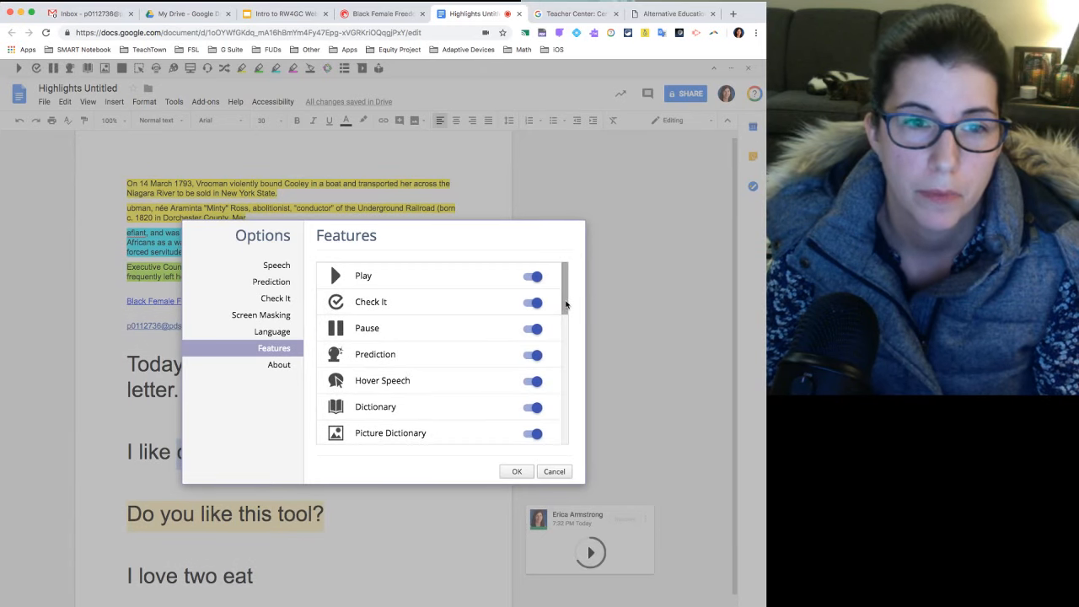
pyautogui.scroll(-2, 564, 304)
pyautogui.moveTo(322, 412); pyautogui.dragTo(336, 307)
pyautogui.scroll(2, 566, 292)
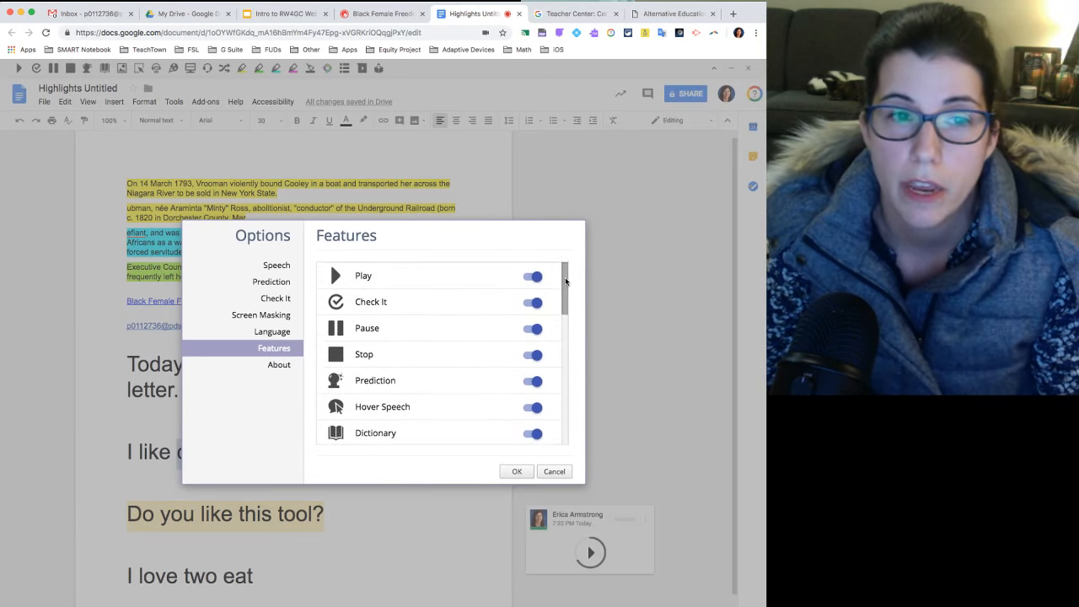
pyautogui.moveTo(332, 307); pyautogui.dragTo(330, 352)
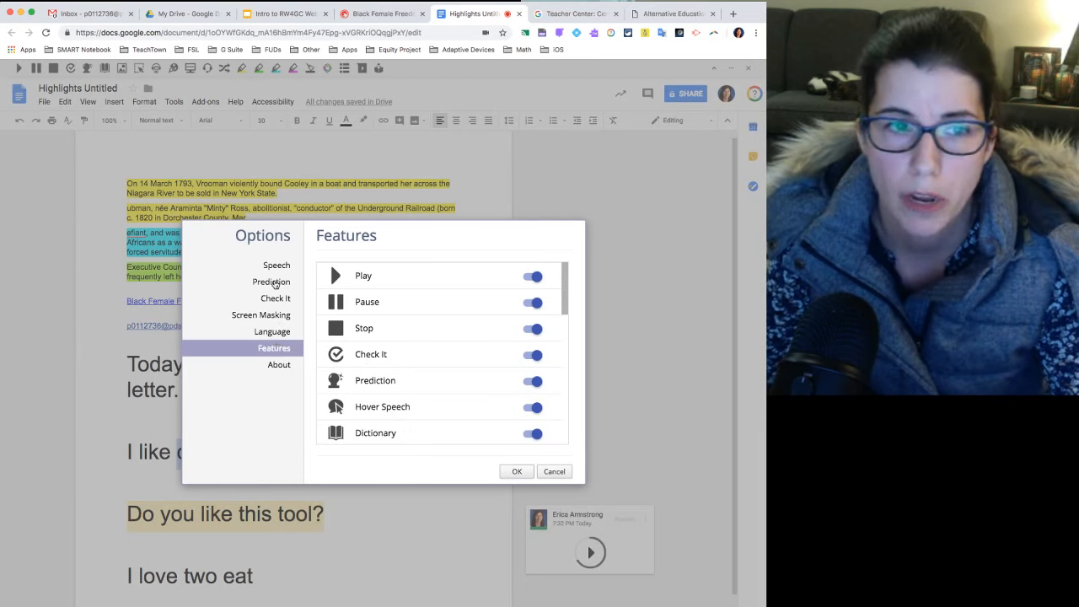
# Review the Prediction options, including the text size, and save the Read&Write options.
pyautogui.click(265, 284)
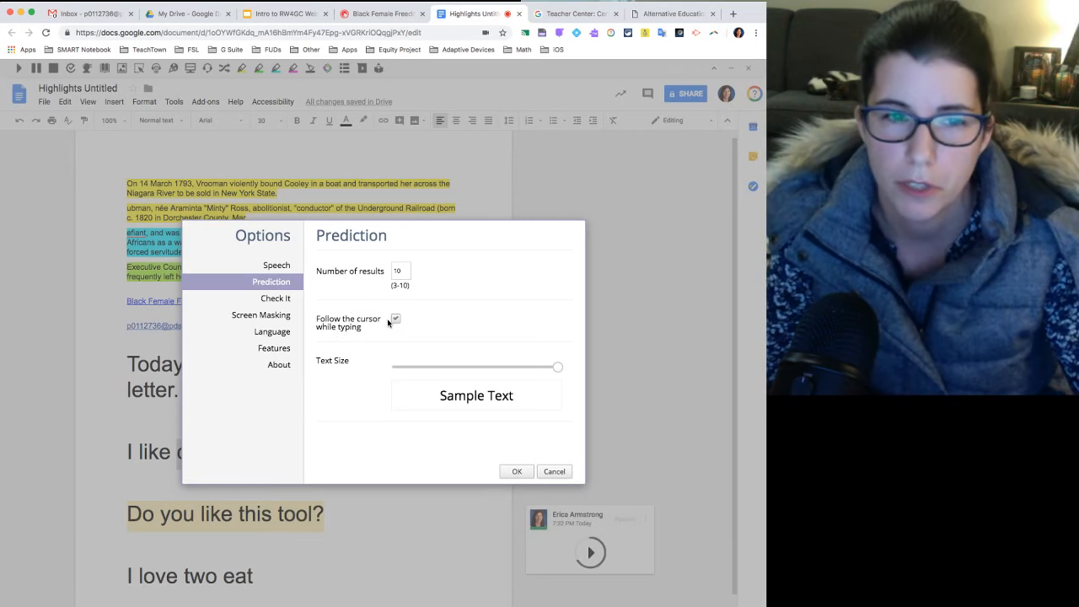
pyautogui.moveTo(557, 367)
pyautogui.mouseDown()
pyautogui.moveTo(444, 367)
pyautogui.moveTo(556, 367)
pyautogui.mouseUp()
pyautogui.click(517, 471)
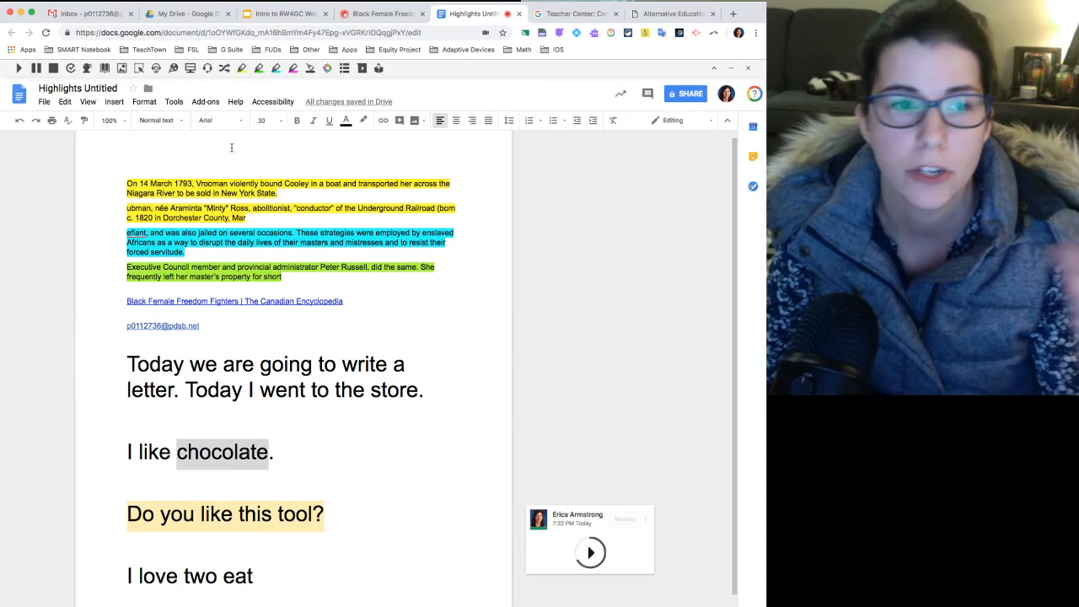
pyautogui.scroll(1, 221, 146)
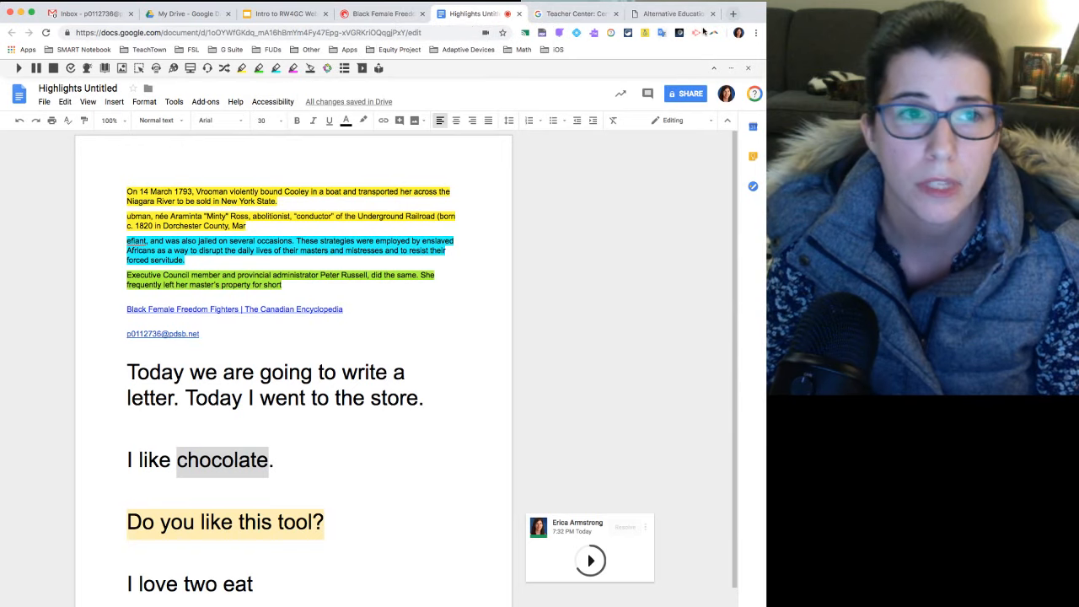
# Search for images of "map of canada" in a new browser tab and preview the CBC map with the compass rose.
pyautogui.click(732, 13)
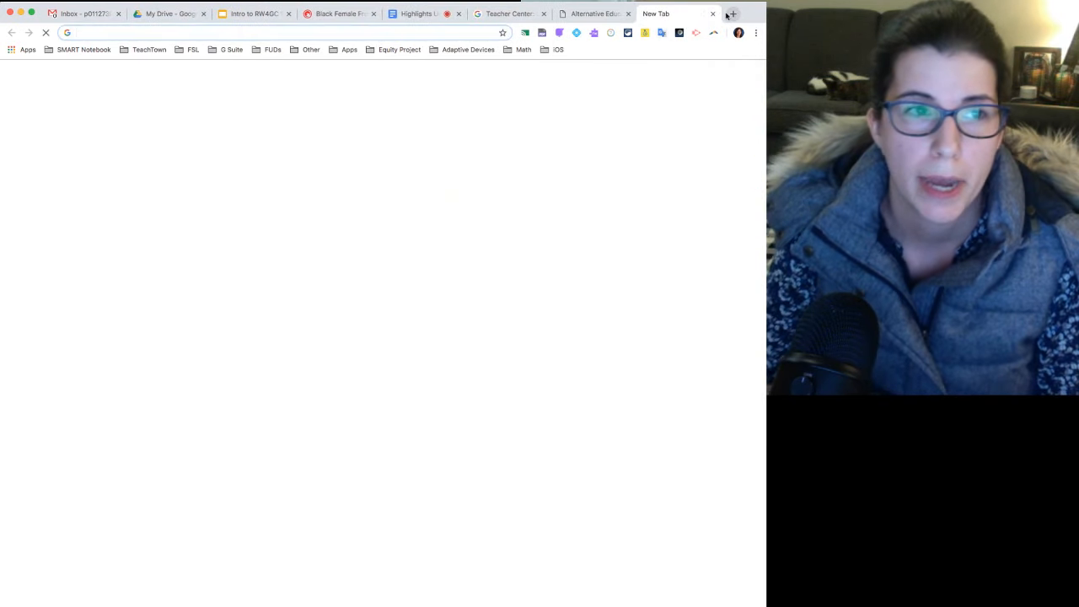
pyautogui.write('map of a')
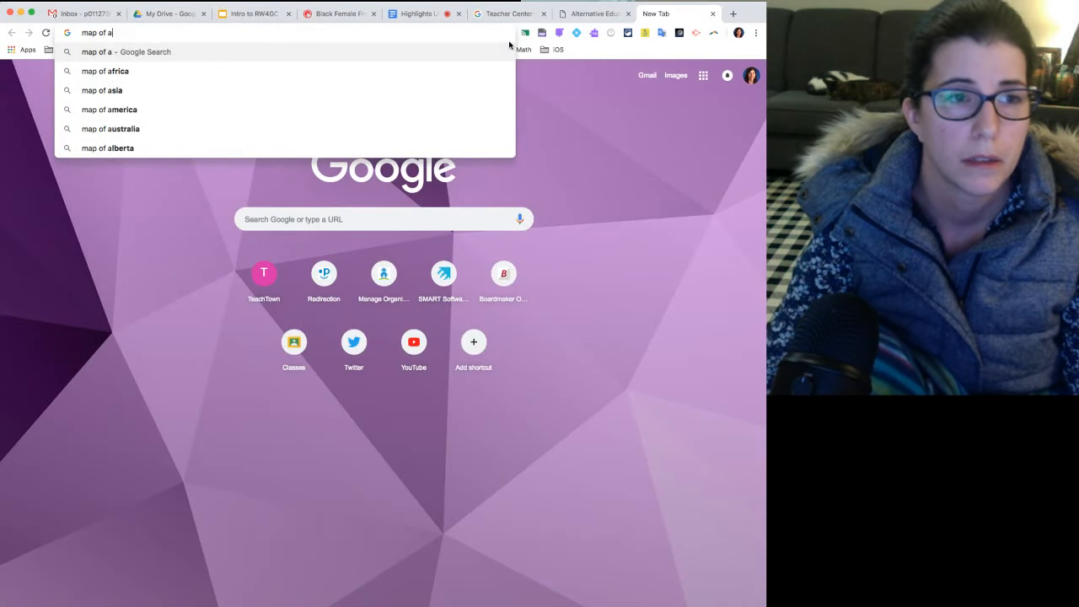
pyautogui.press('BackSpace')
pyautogui.write('canada')
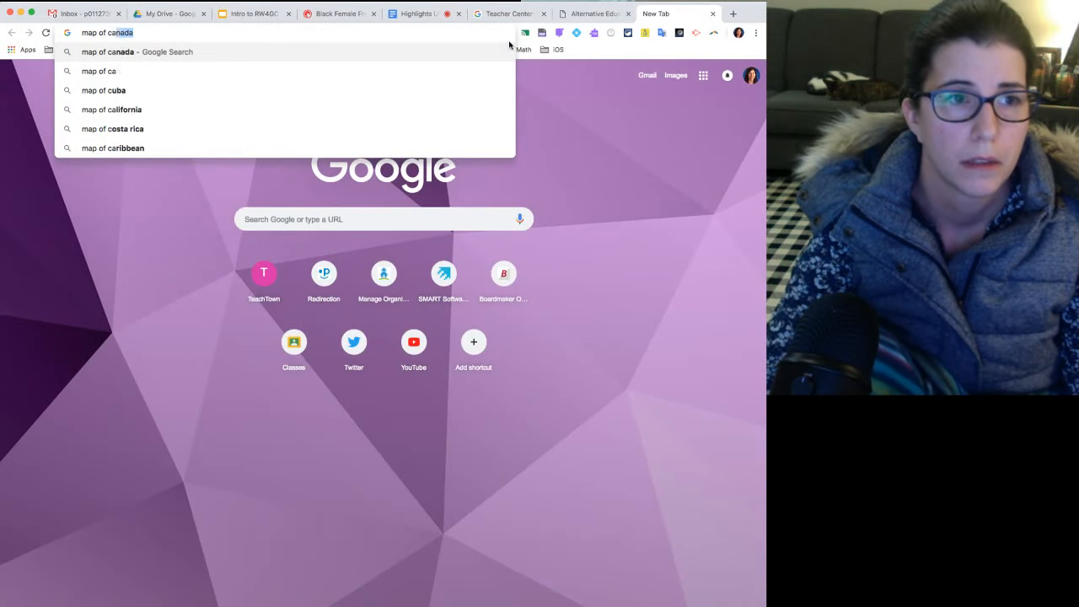
pyautogui.press('Return')
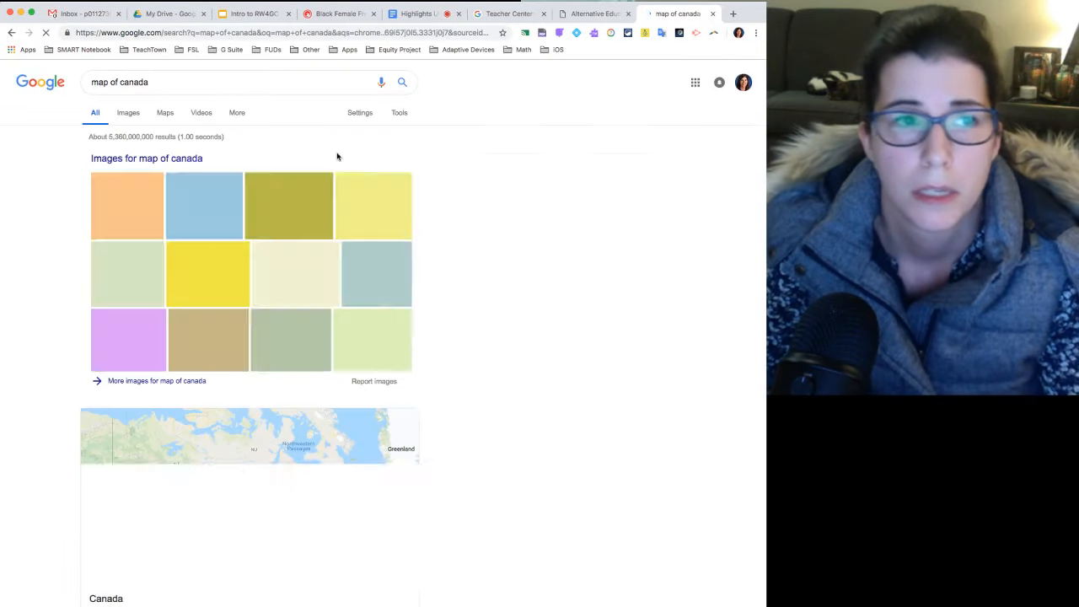
pyautogui.click(127, 113)
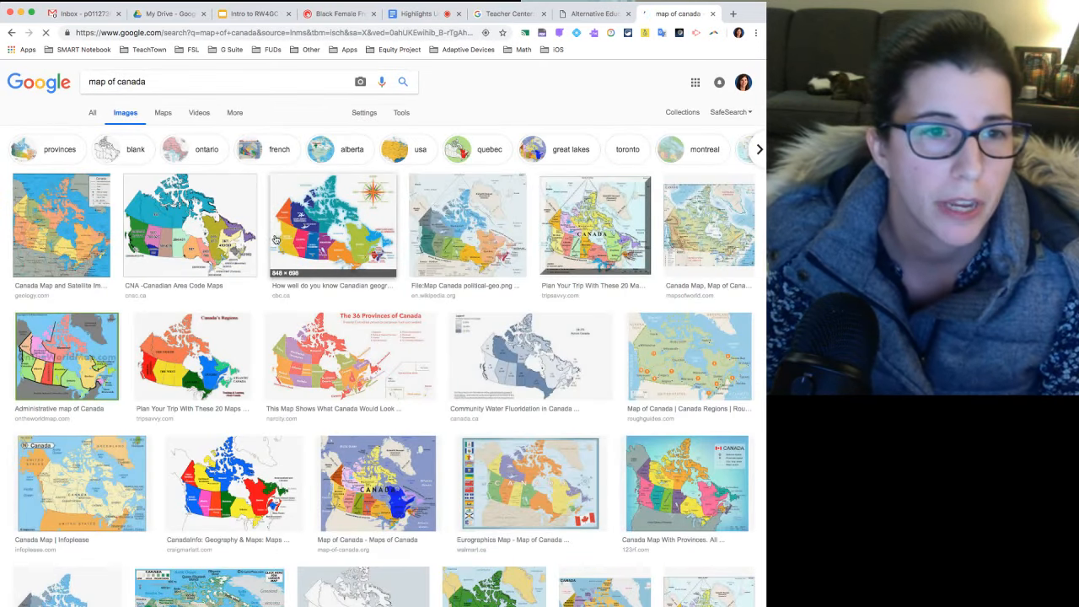
pyautogui.click(327, 239)
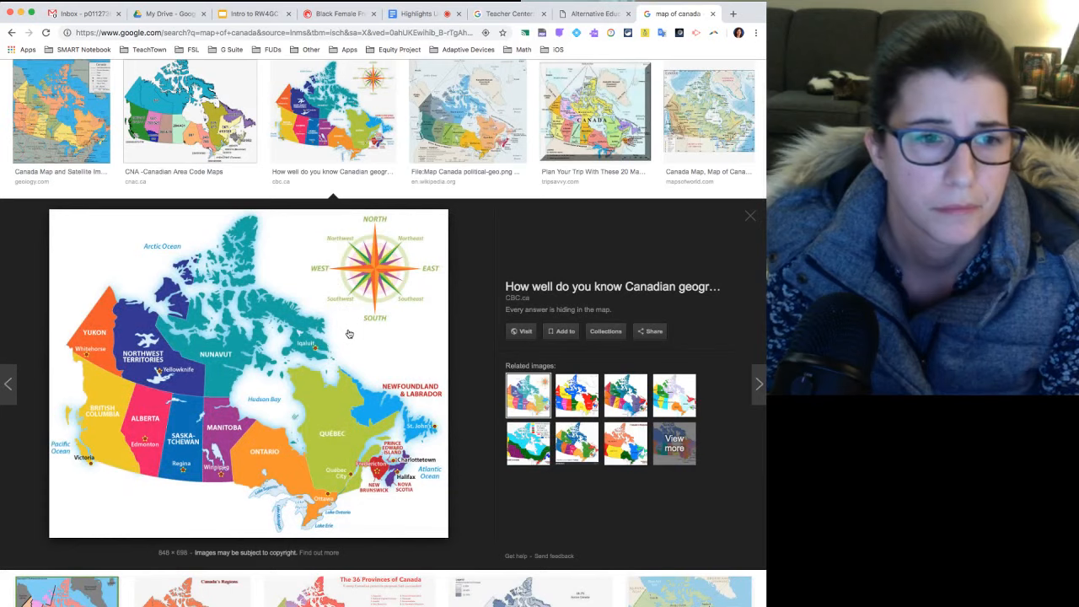
# Visit the CBC Kids page that hosts the map, look through it and return to the image preview.
pyautogui.click(521, 331)
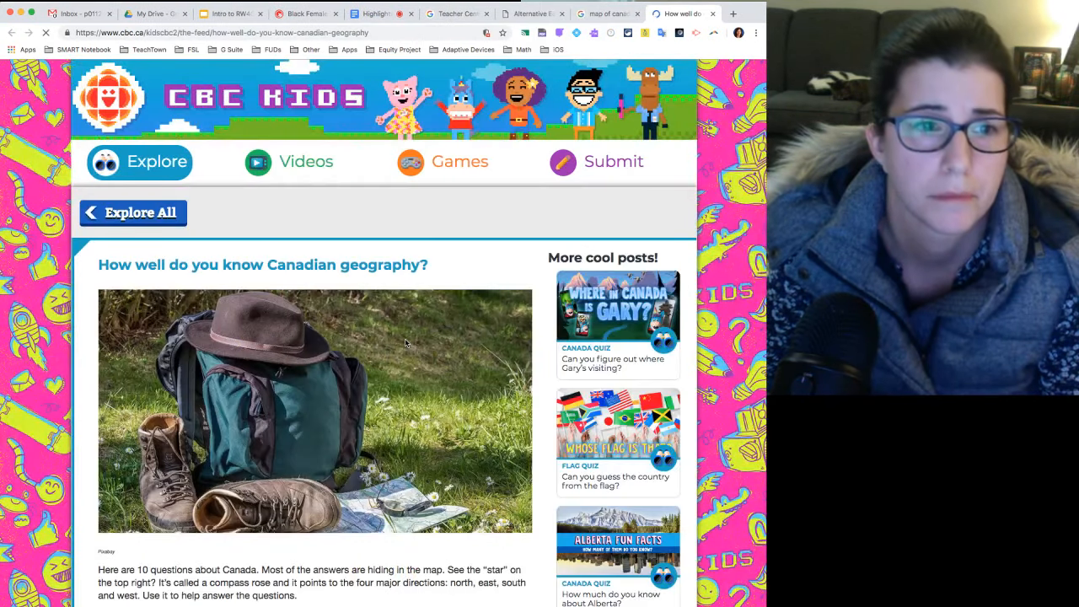
pyautogui.scroll(-5, 405, 343)
pyautogui.scroll(5, 404, 343)
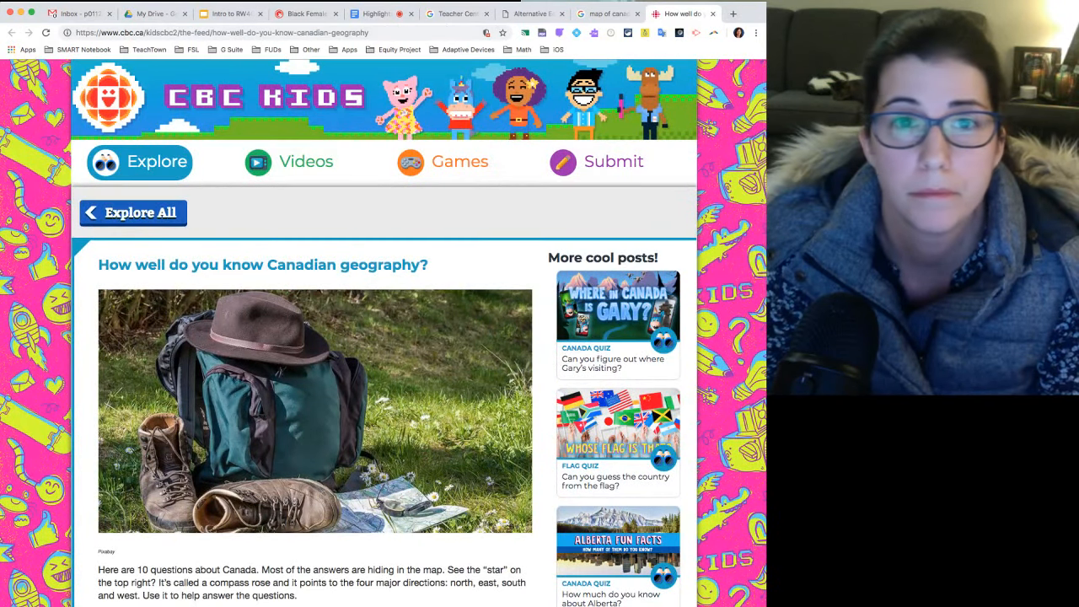
pyautogui.click(712, 14)
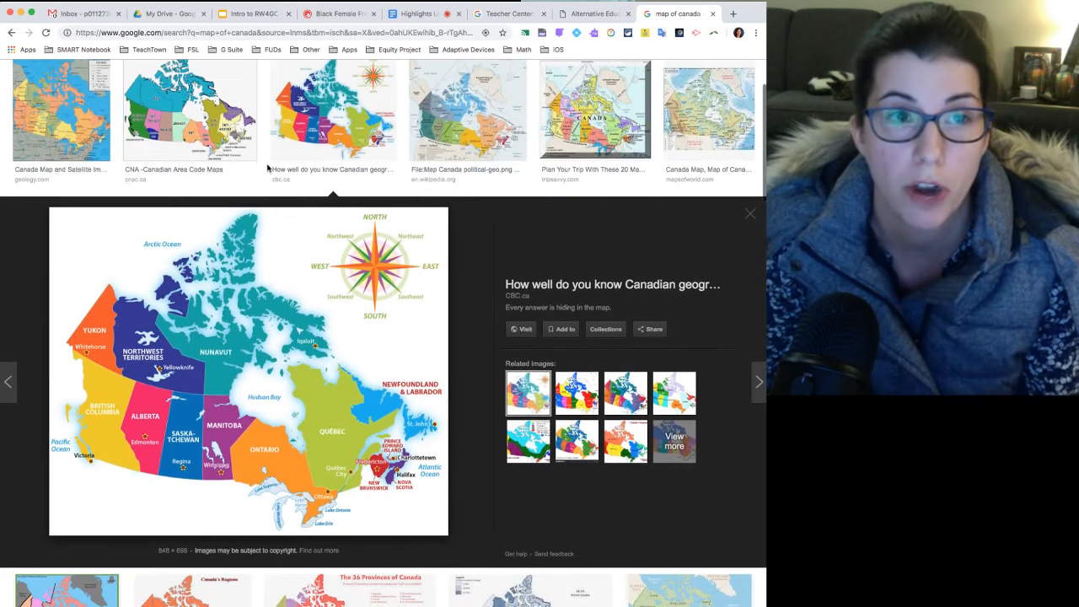
# Show the Read&Write toolbar on the image results and move it to the upper edge of the Canada map.
pyautogui.scroll(-1, 438, 211)
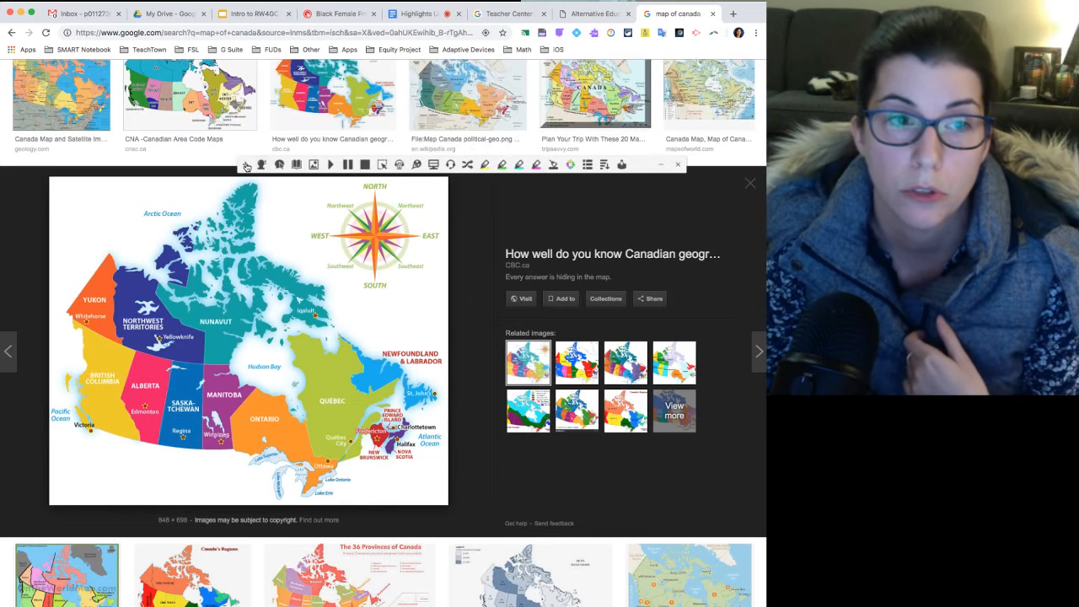
pyautogui.moveTo(250, 166); pyautogui.dragTo(104, 189)
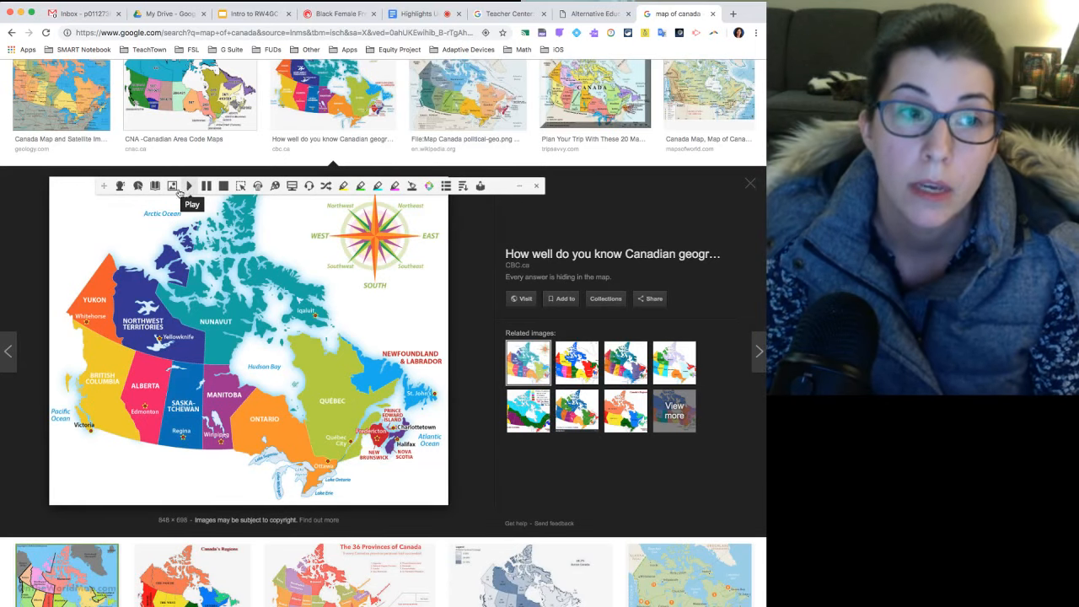
pyautogui.moveTo(103, 187); pyautogui.dragTo(59, 184)
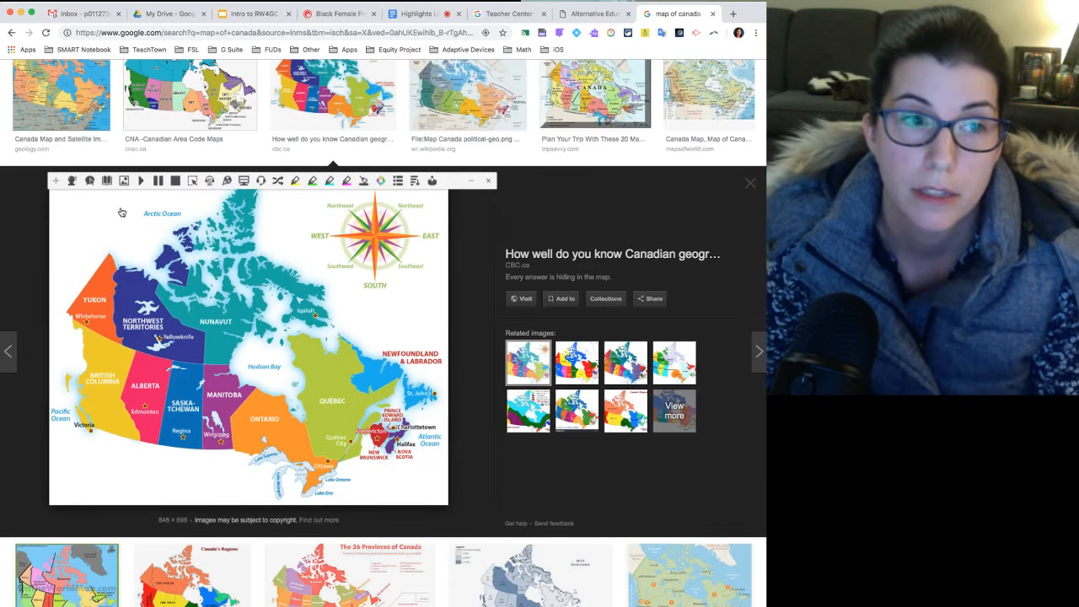
# Capture the "ONTARIO" label on the map with the Screenshot Reader, have it read aloud and dismiss the capture.
pyautogui.click(193, 182)
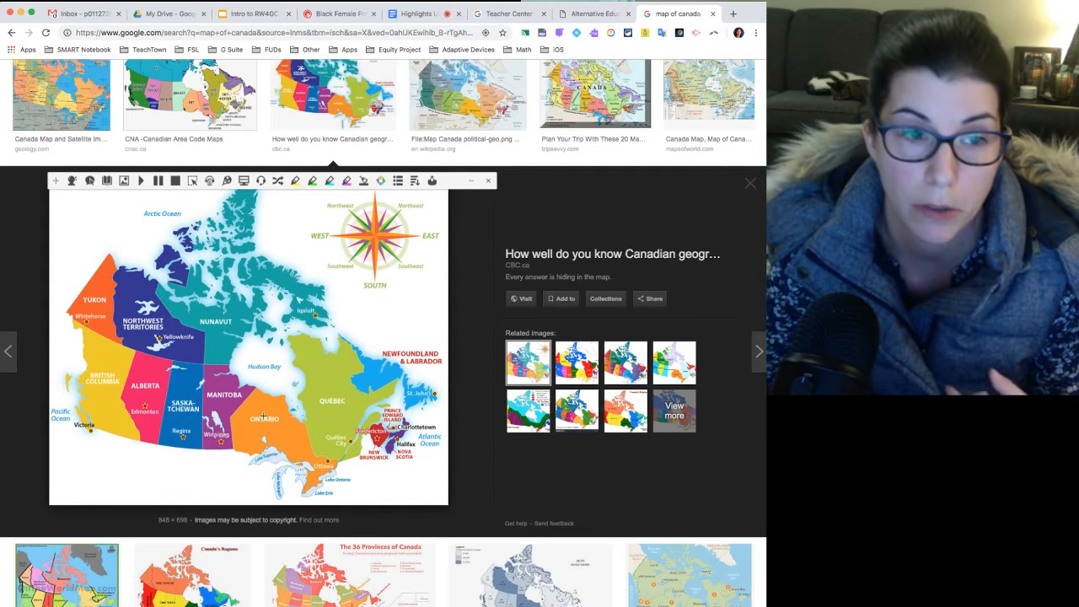
pyautogui.moveTo(247, 413); pyautogui.dragTo(280, 426)
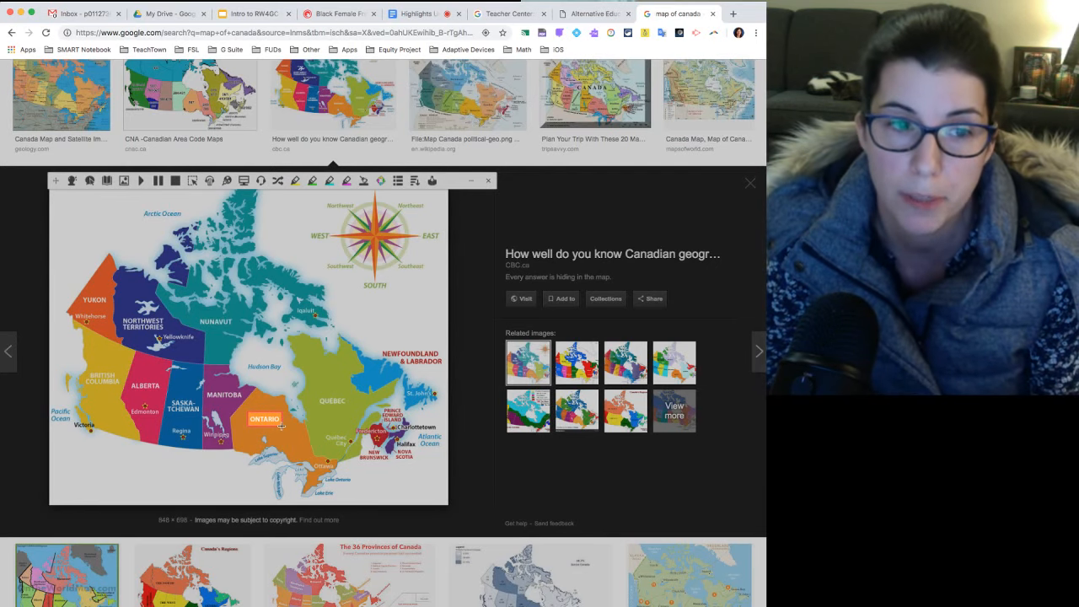
pyautogui.moveTo(281, 426); pyautogui.dragTo(281, 427)
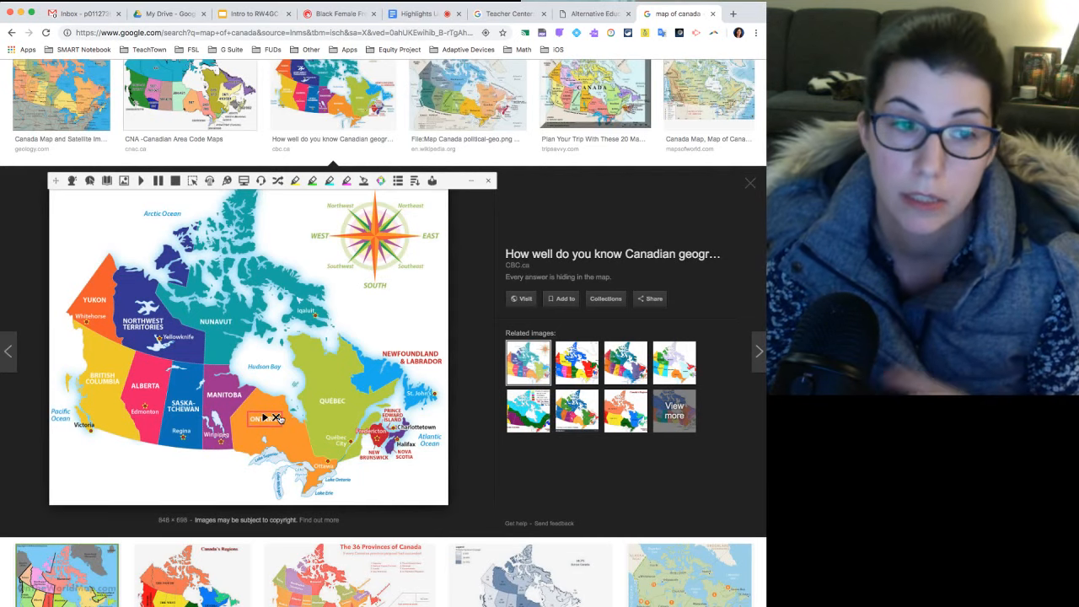
pyautogui.click(276, 418)
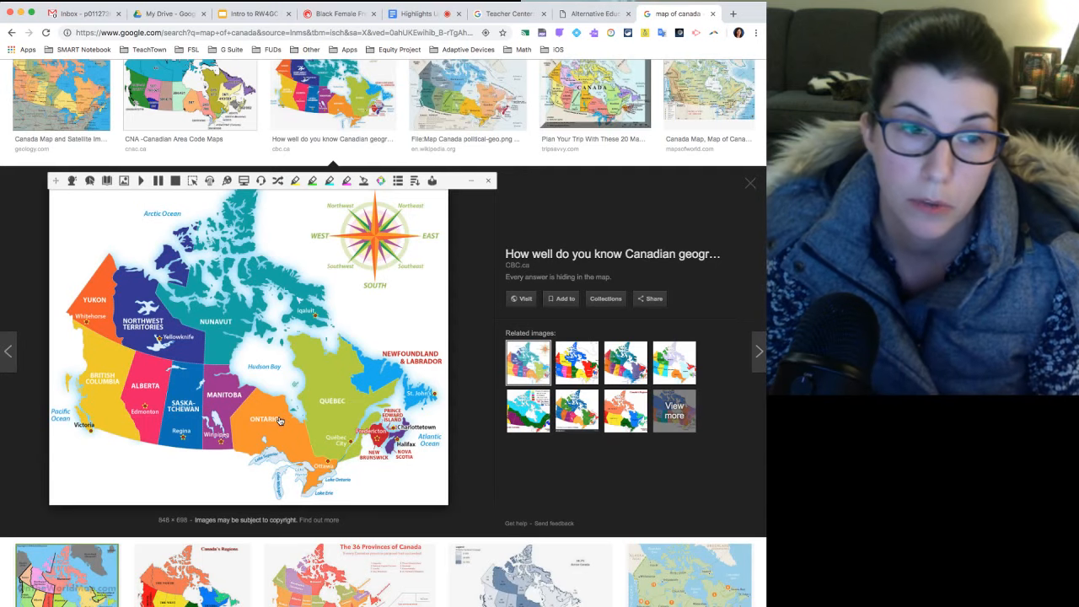
# Capture the "NUNAVUT" label on the map with the Screenshot Reader, have it read aloud and dismiss the capture.
pyautogui.click(194, 182)
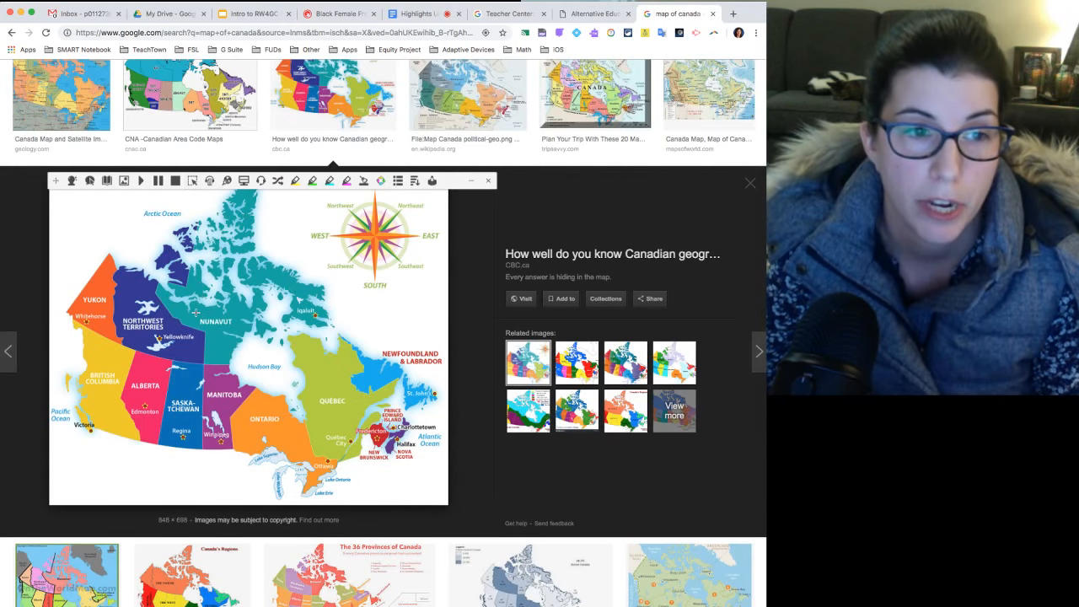
pyautogui.moveTo(195, 313); pyautogui.dragTo(235, 329)
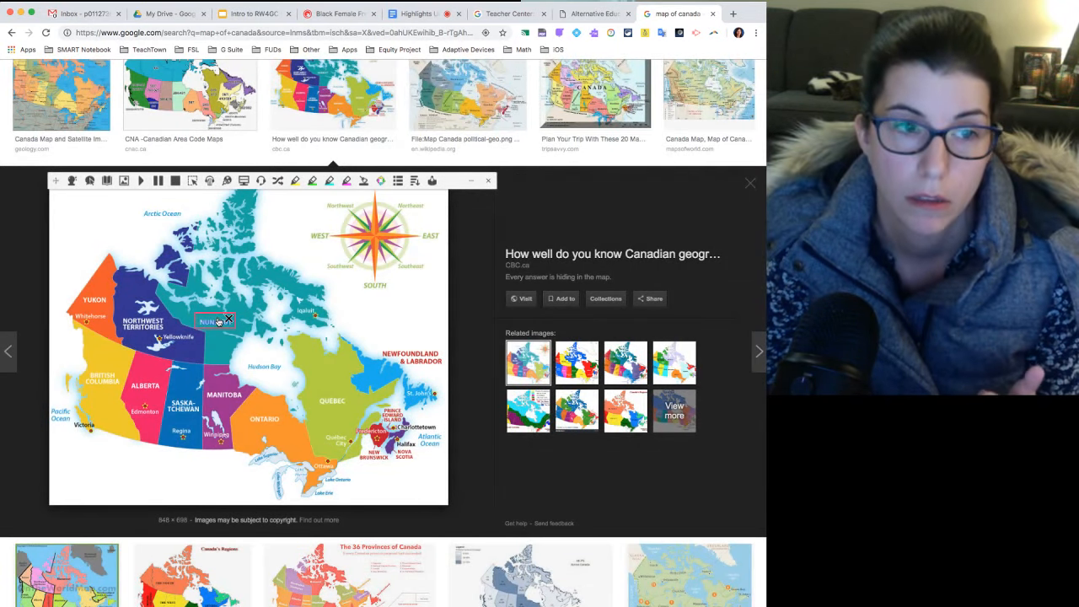
pyautogui.click(228, 320)
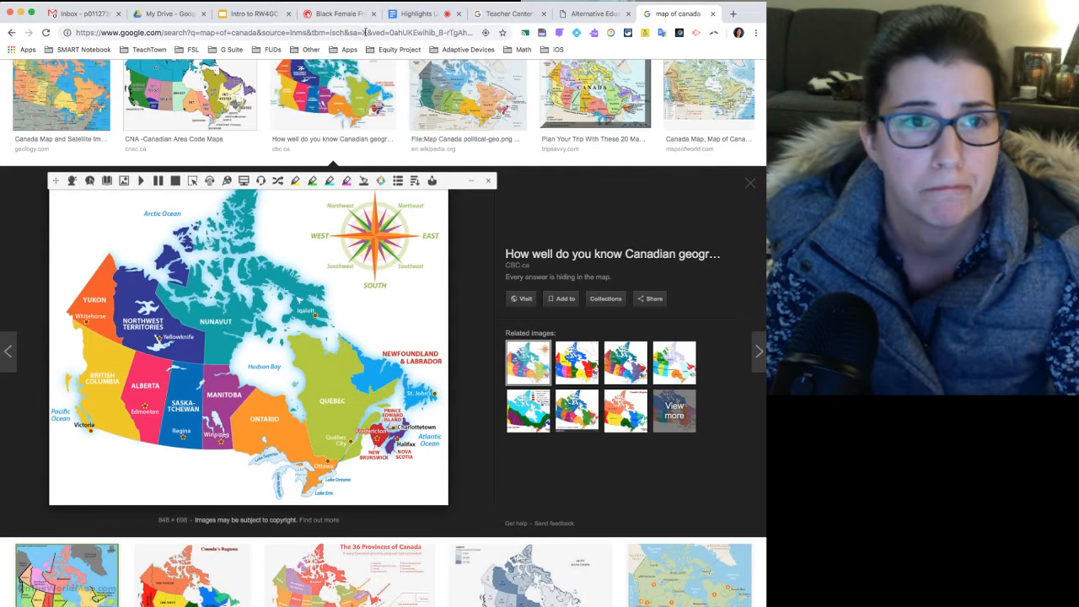
# Close the map search and return to the Harriet Tubman section of the Black Female Freedom Fighters article.
pyautogui.click(712, 14)
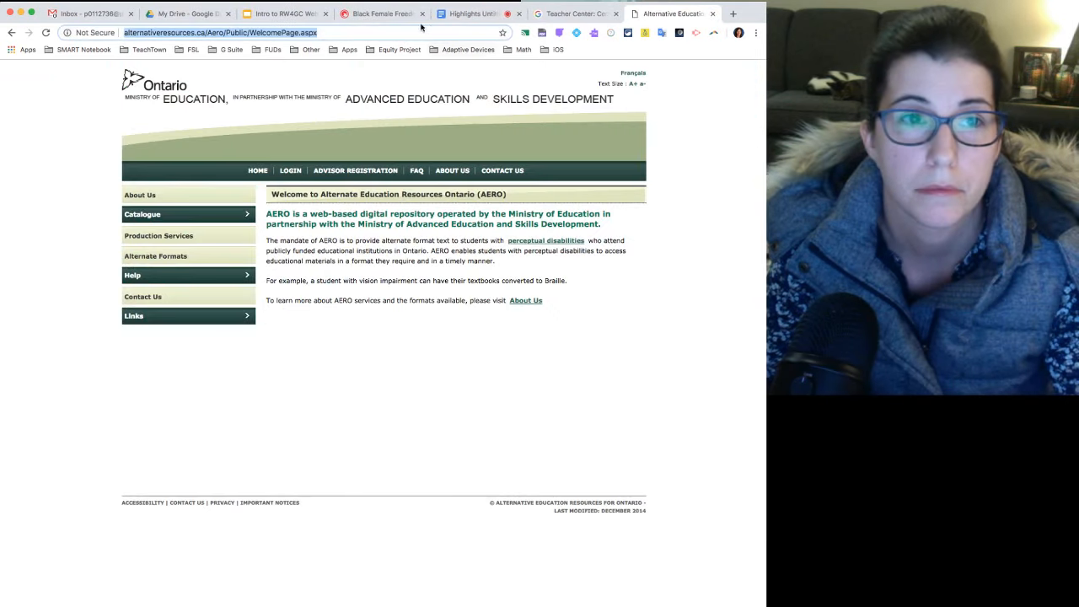
pyautogui.click(392, 15)
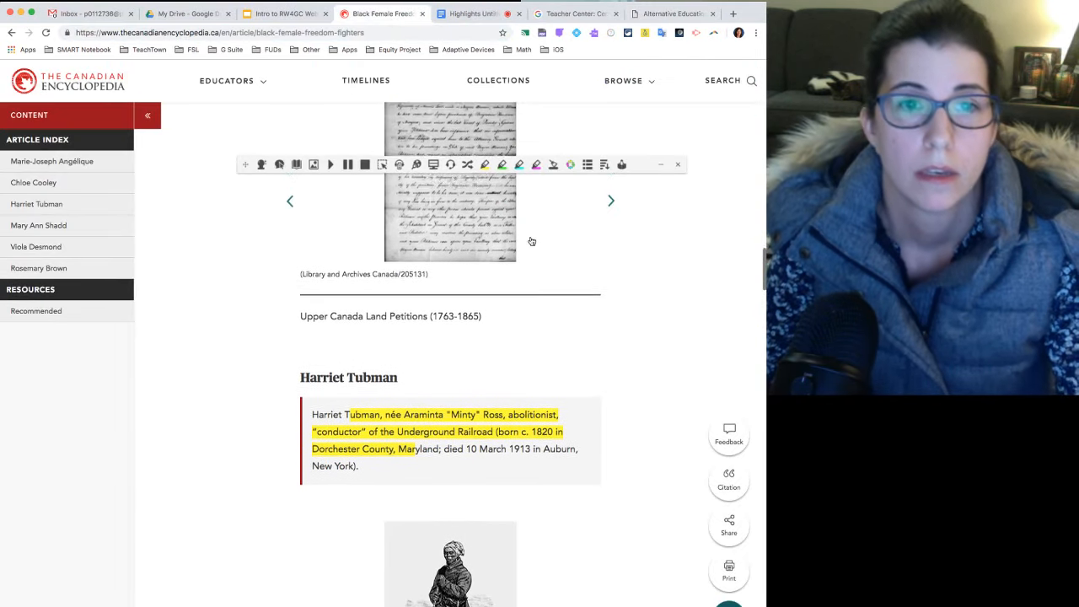
pyautogui.scroll(2, 531, 241)
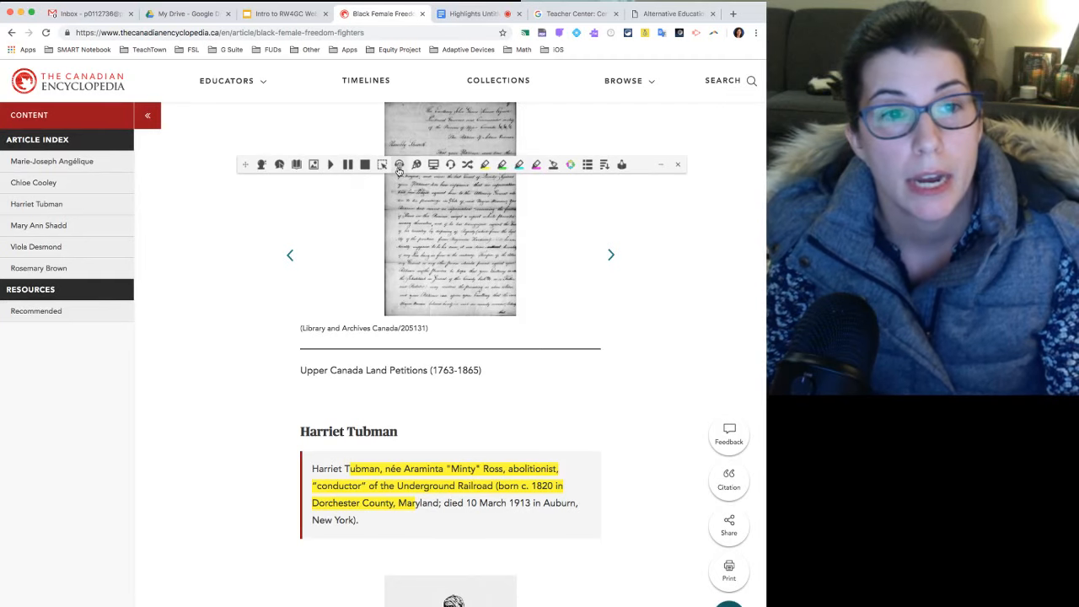
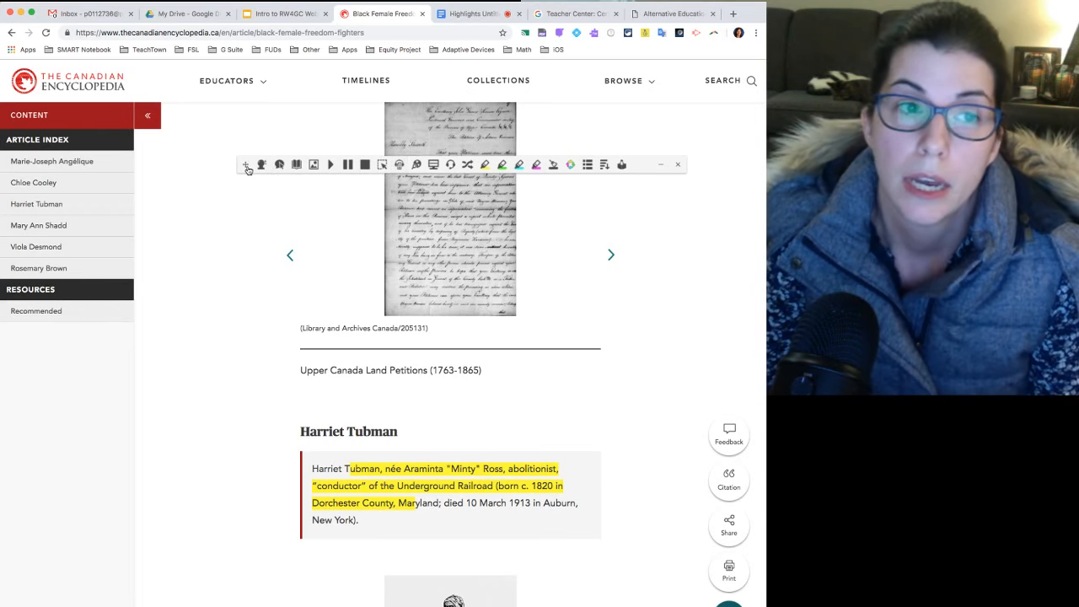
# Select the Chloe Cooley paragraph from "On 14 March 1793" through "forced servitude" with the toolbar moved off the text, and clear the selection.
pyautogui.moveTo(245, 165); pyautogui.dragTo(222, 147)
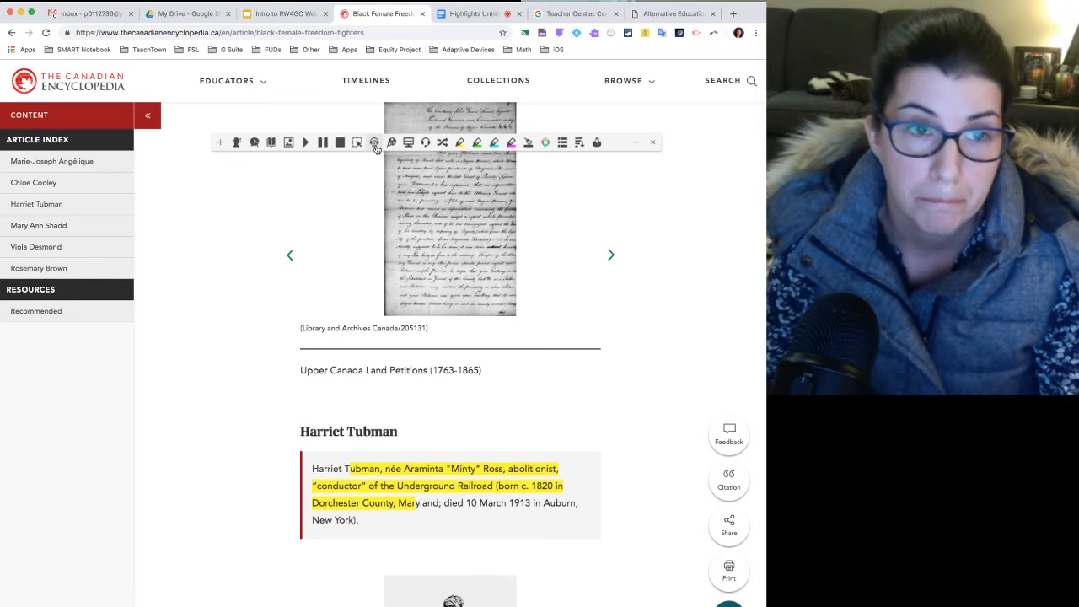
pyautogui.scroll(-2, 374, 264)
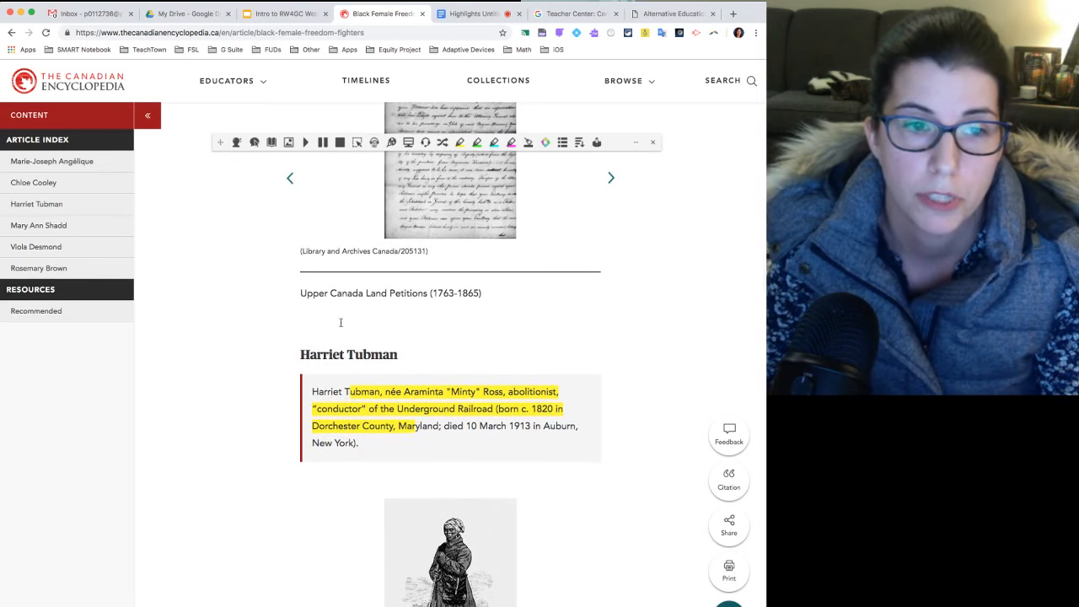
pyautogui.scroll(10, 332, 276)
pyautogui.scroll(1, 335, 274)
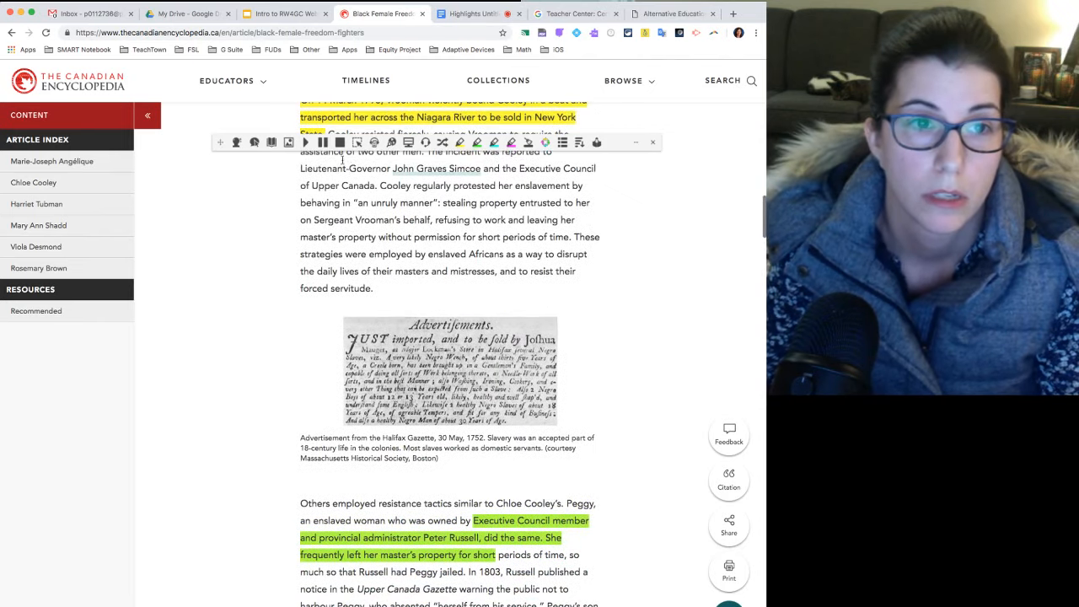
pyautogui.scroll(3, 362, 249)
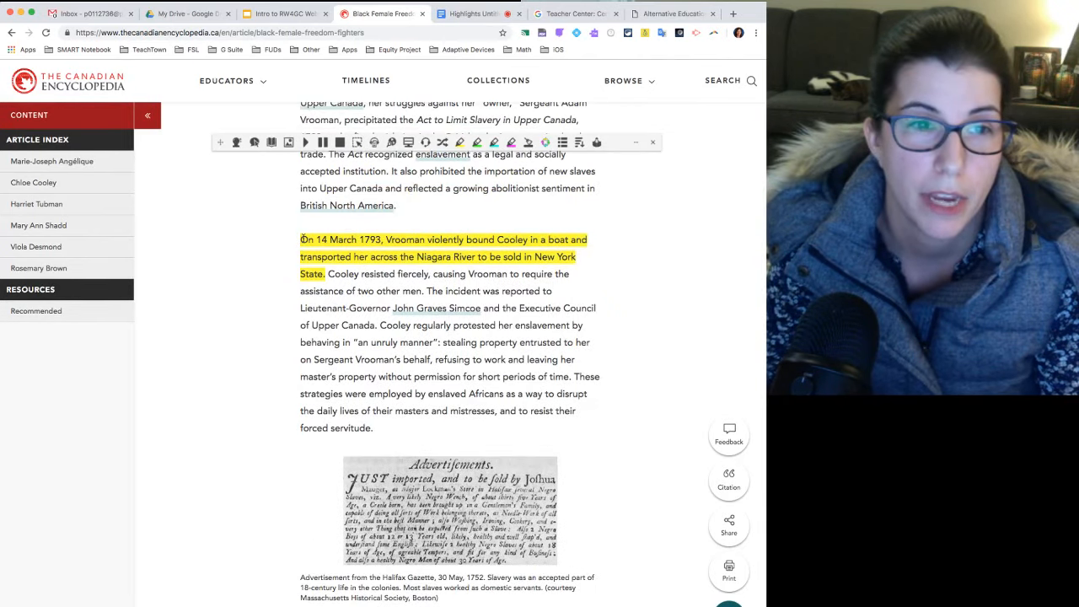
pyautogui.moveTo(300, 241); pyautogui.dragTo(392, 427)
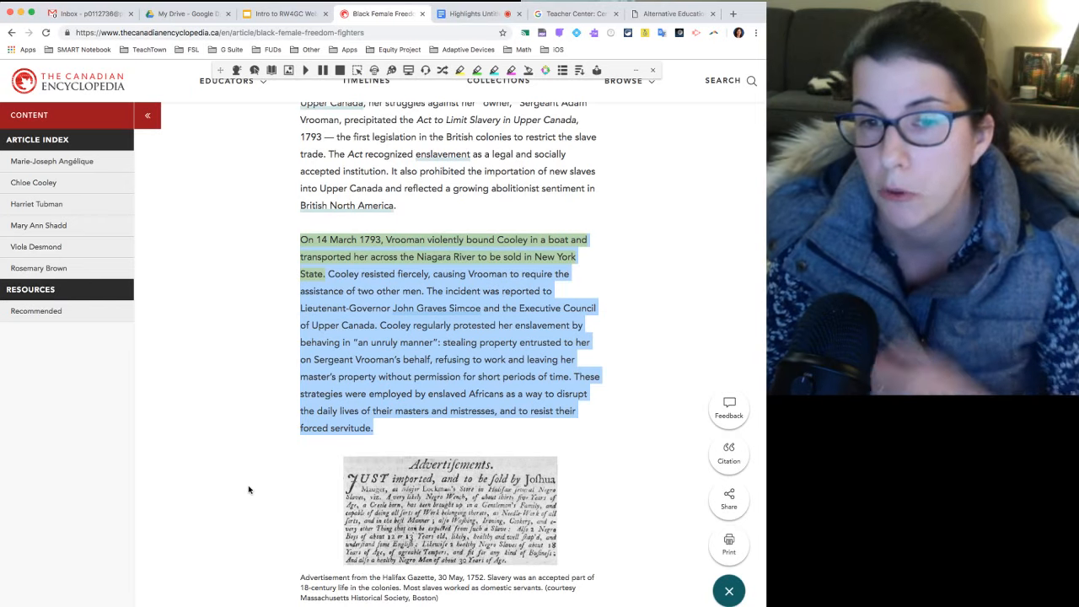
pyautogui.click(285, 236)
# Open the article as a simplified page with the Simplify Page tool and move the Read&Write toolbar clear of its title.
pyautogui.scroll(5, 287, 238)
pyautogui.scroll(3, 287, 238)
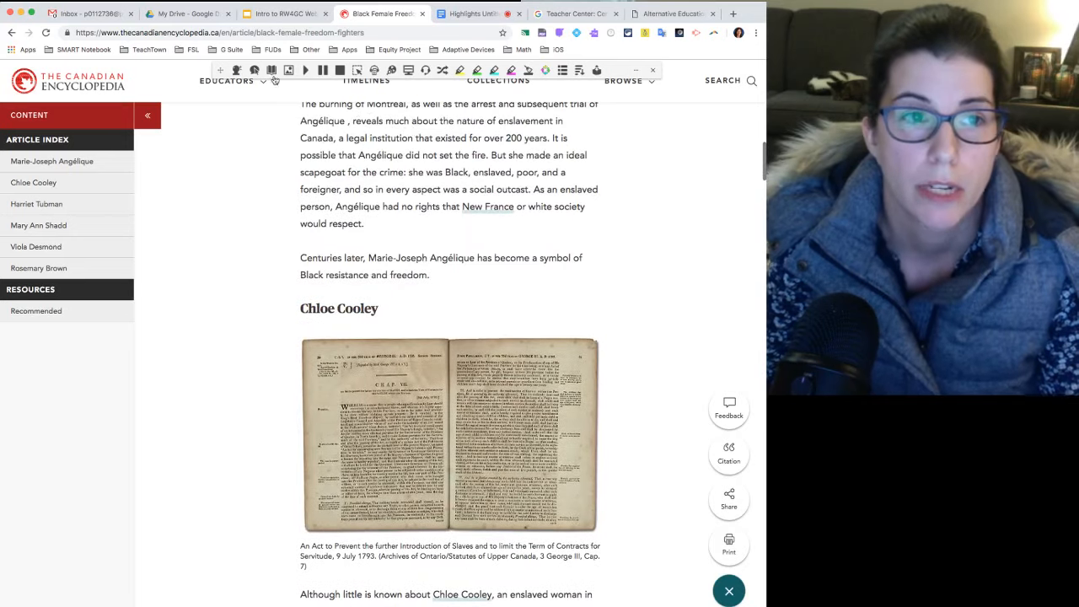
pyautogui.moveTo(226, 73); pyautogui.dragTo(209, 140)
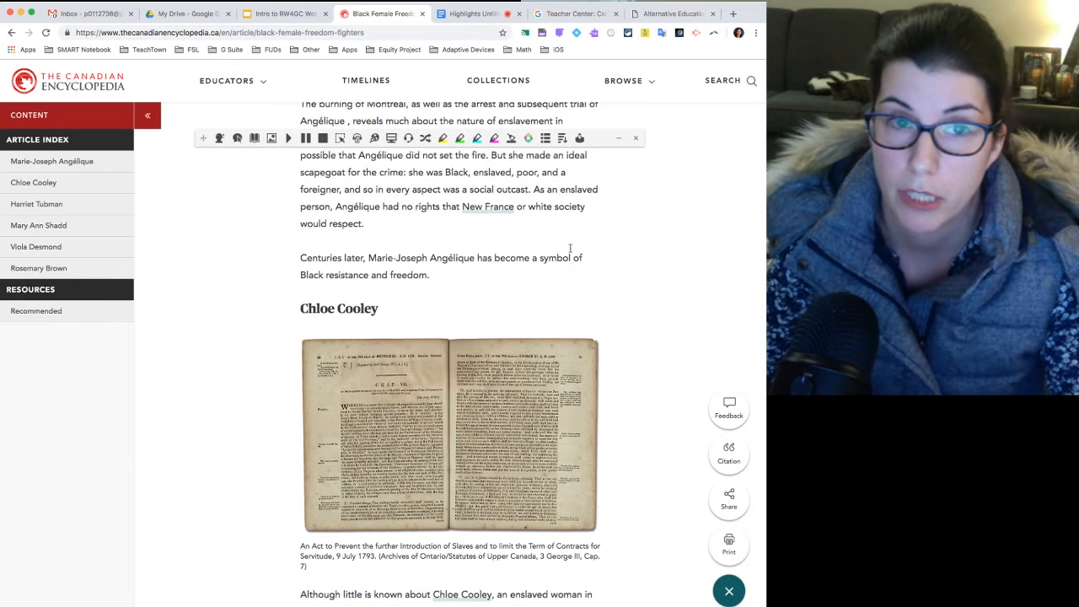
pyautogui.click(562, 140)
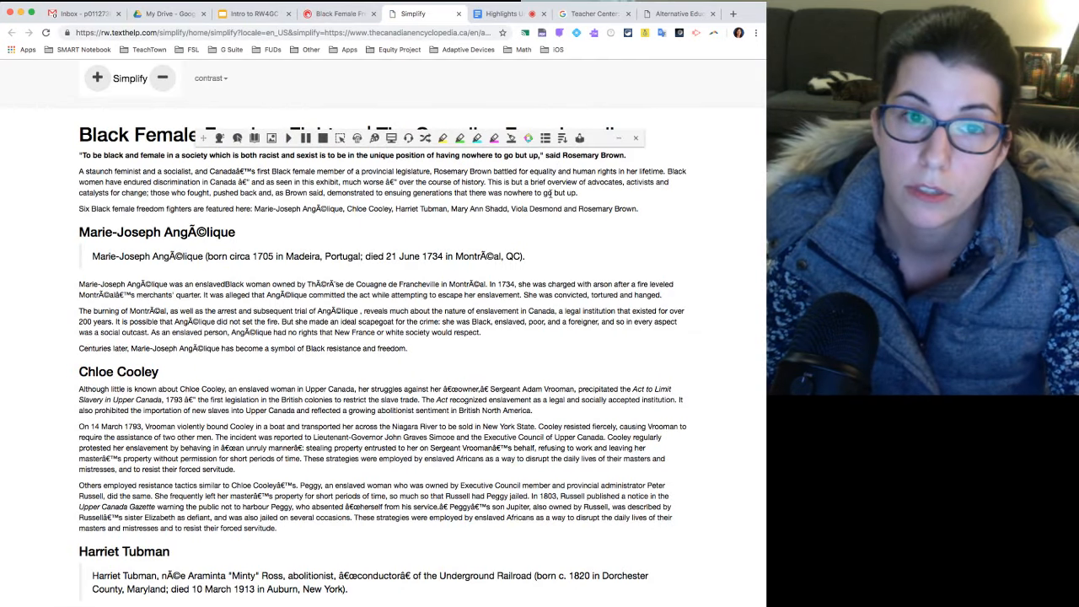
pyautogui.moveTo(203, 141); pyautogui.dragTo(270, 93)
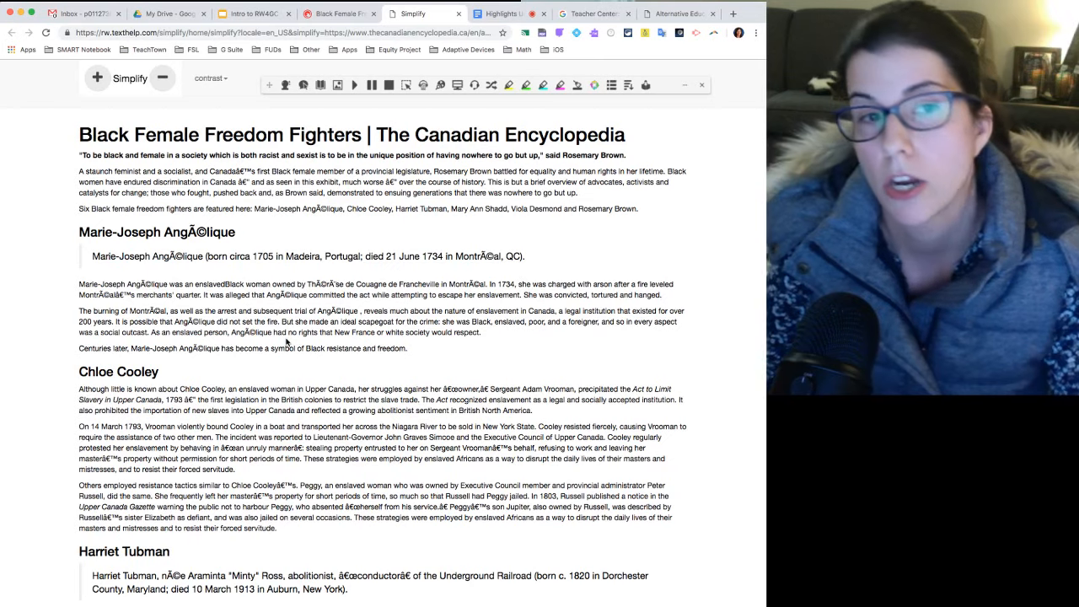
# Try the Blue on Yellow, Yellow on Blue and White on Black contrasts on the simplified page, finishing with Black on White.
pyautogui.click(223, 81)
pyautogui.click(221, 199)
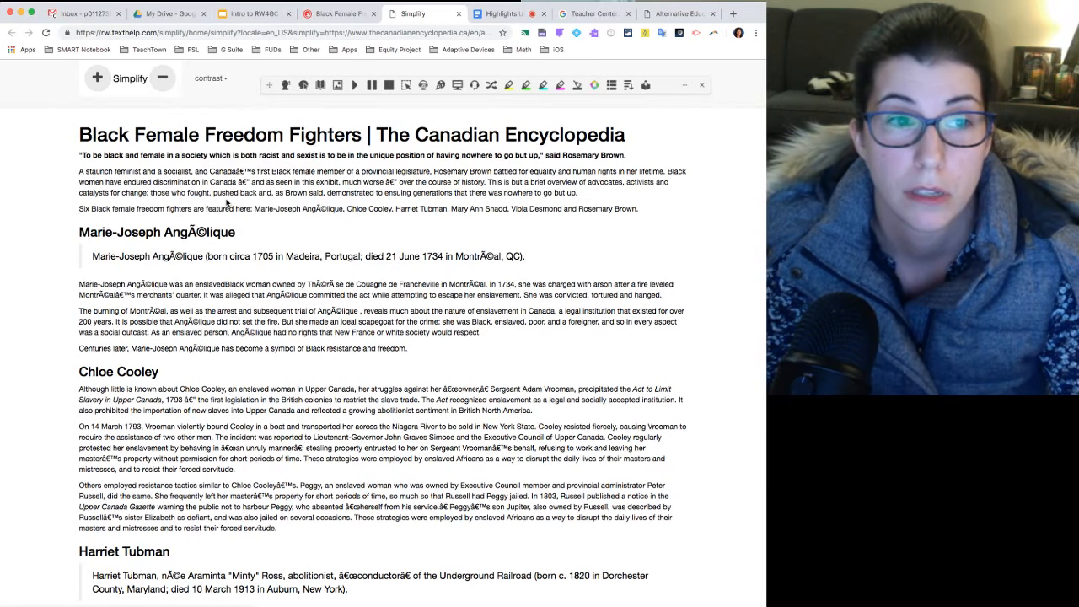
pyautogui.click(211, 79)
pyautogui.click(223, 220)
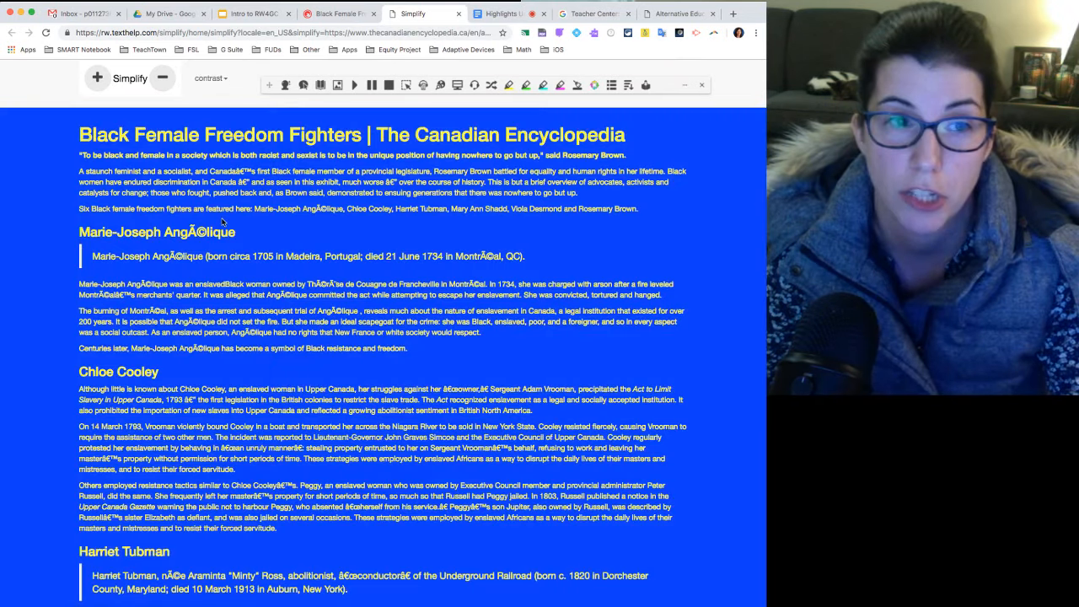
pyautogui.click(217, 79)
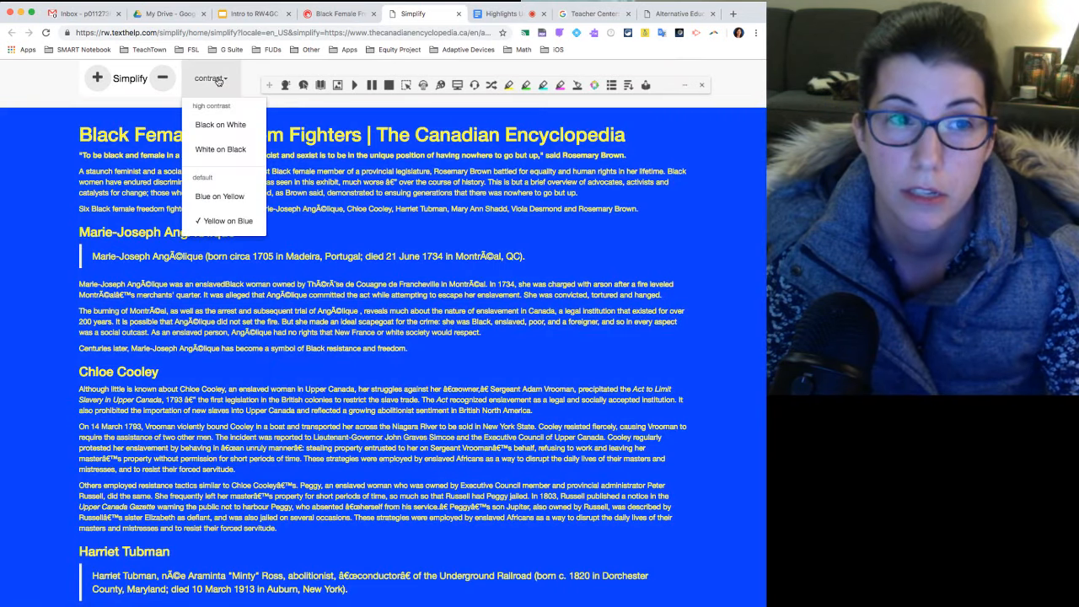
pyautogui.click(220, 125)
pyautogui.click(211, 78)
pyautogui.click(221, 149)
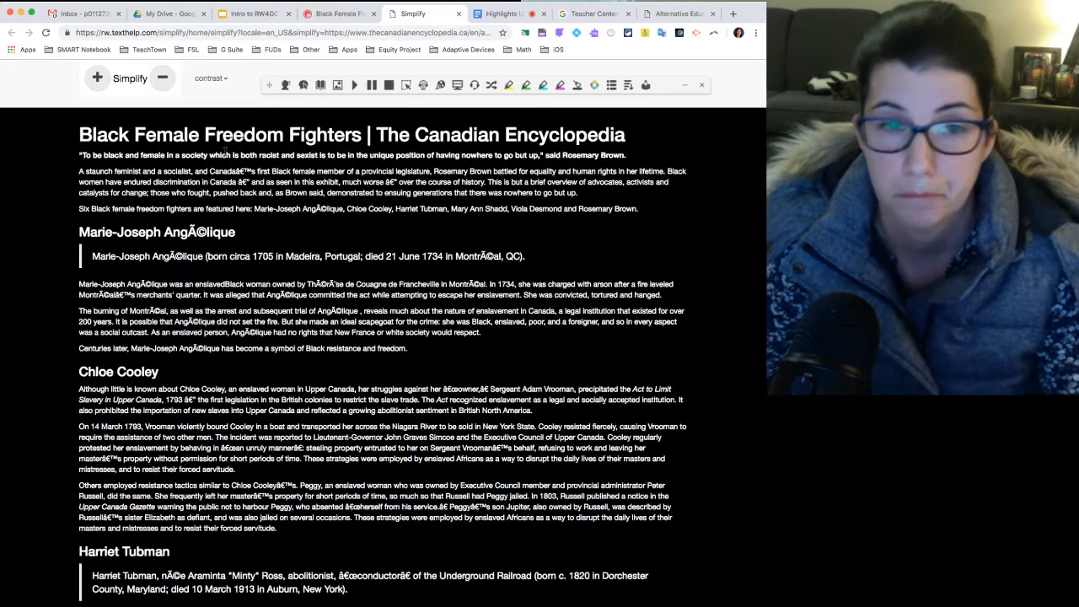
pyautogui.click(217, 80)
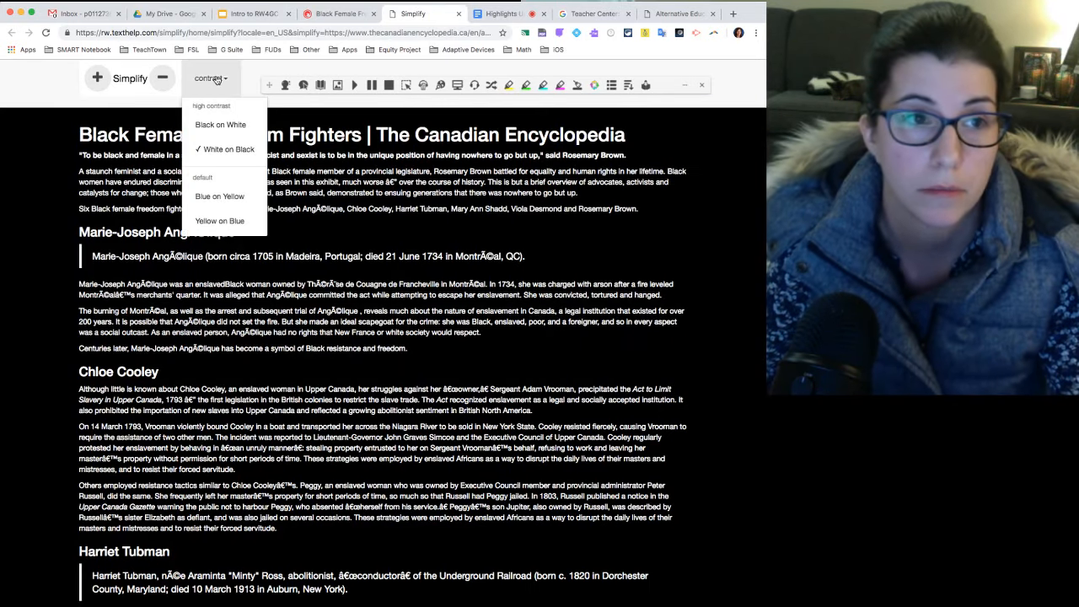
pyautogui.click(218, 124)
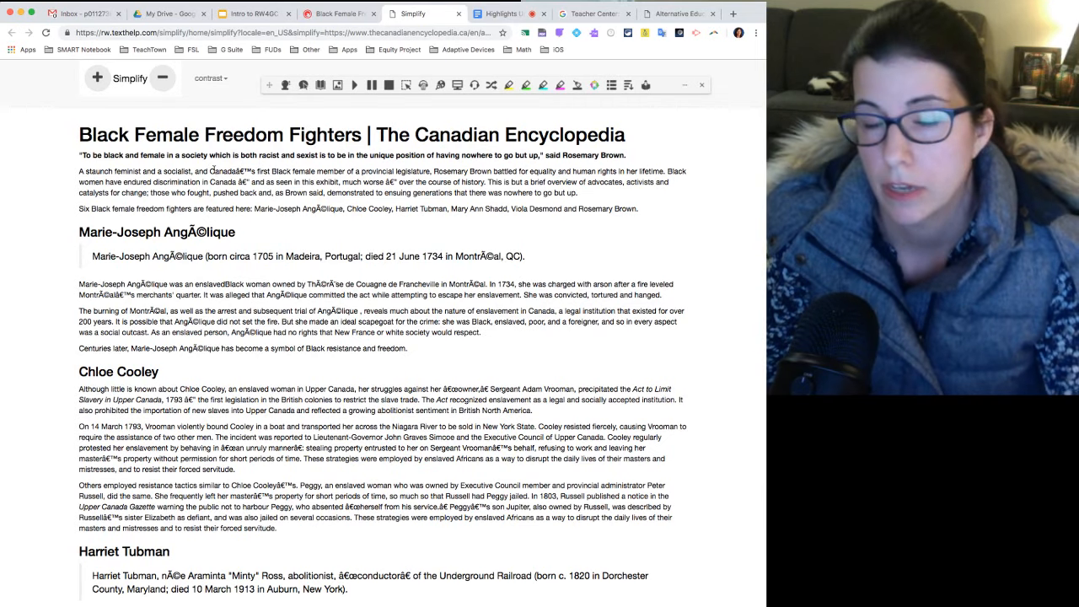
# Open the simplified article in Practice Reading Aloud, look over the practice page and close the Read&Write toolbar there.
pyautogui.click(647, 86)
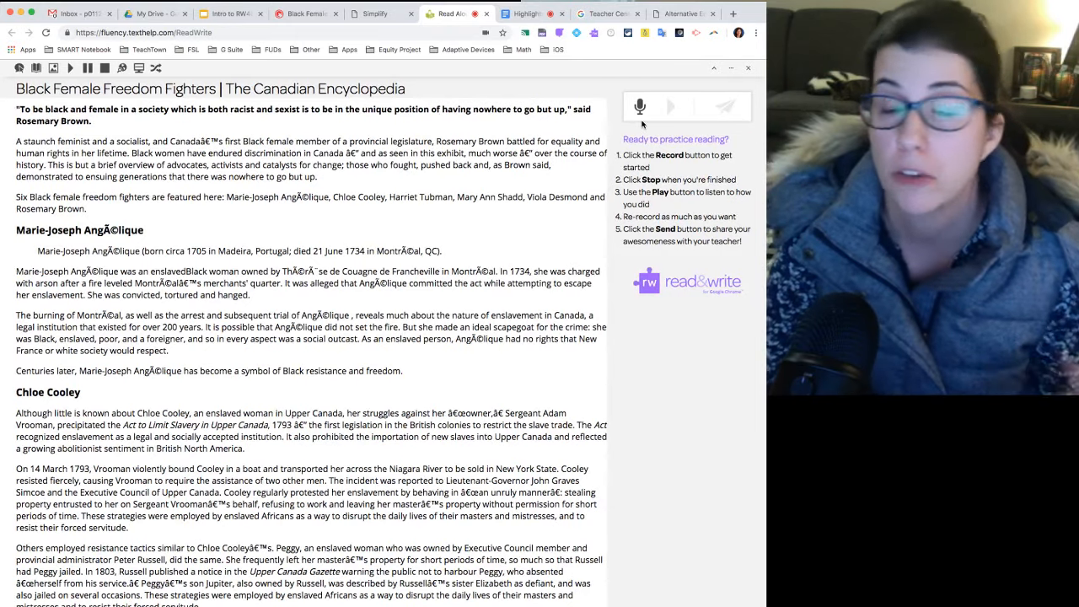
pyautogui.scroll(-1, 641, 124)
pyautogui.scroll(1, 590, 133)
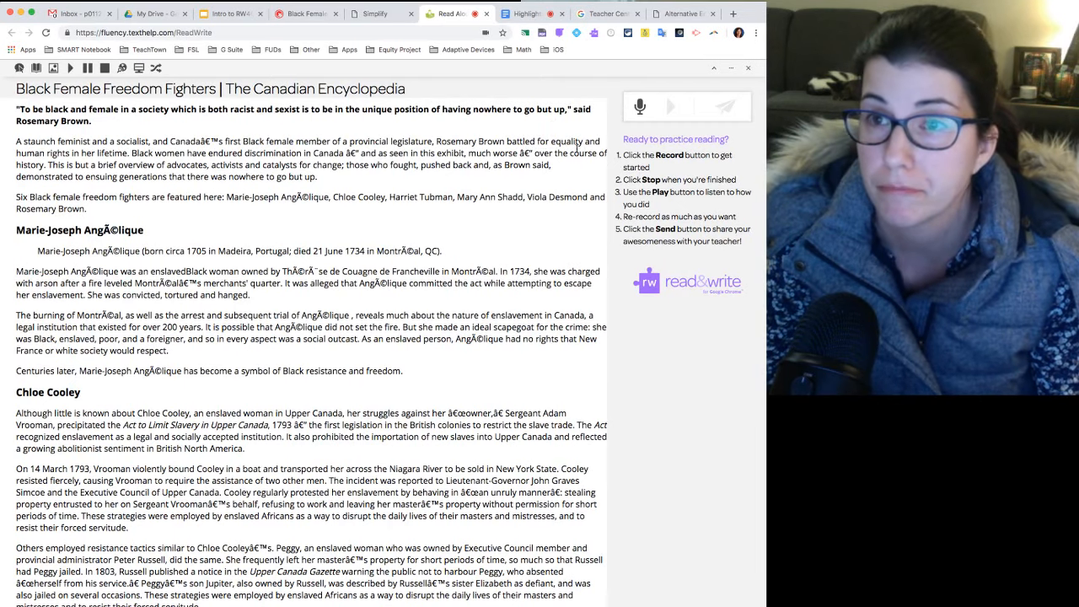
pyautogui.click(748, 69)
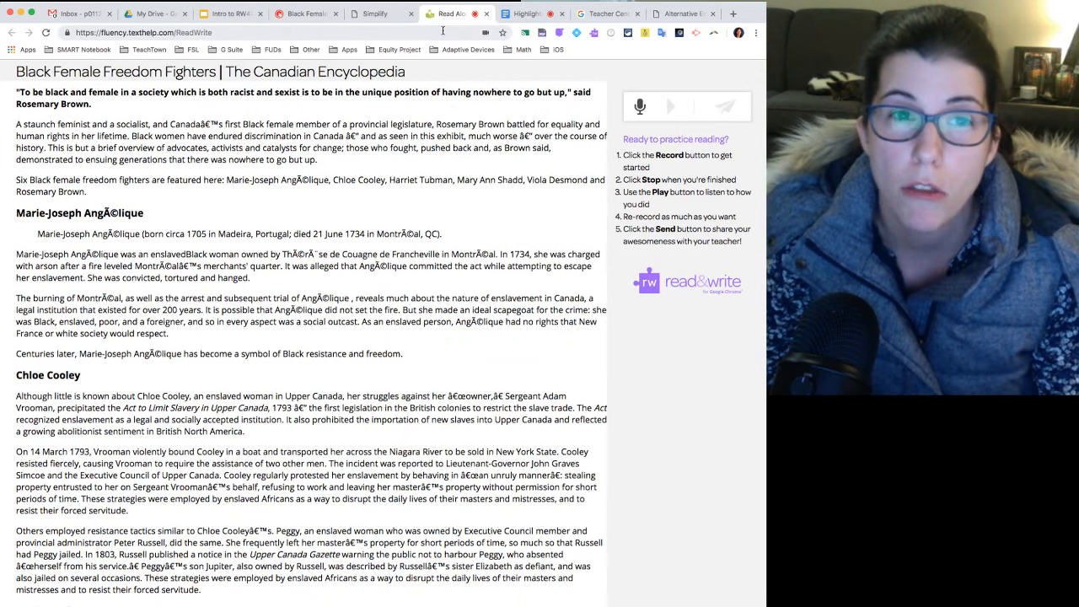
# Close the Highlights Untitled document and return to the Read&Write demo slide in the presentation.
pyautogui.click(521, 13)
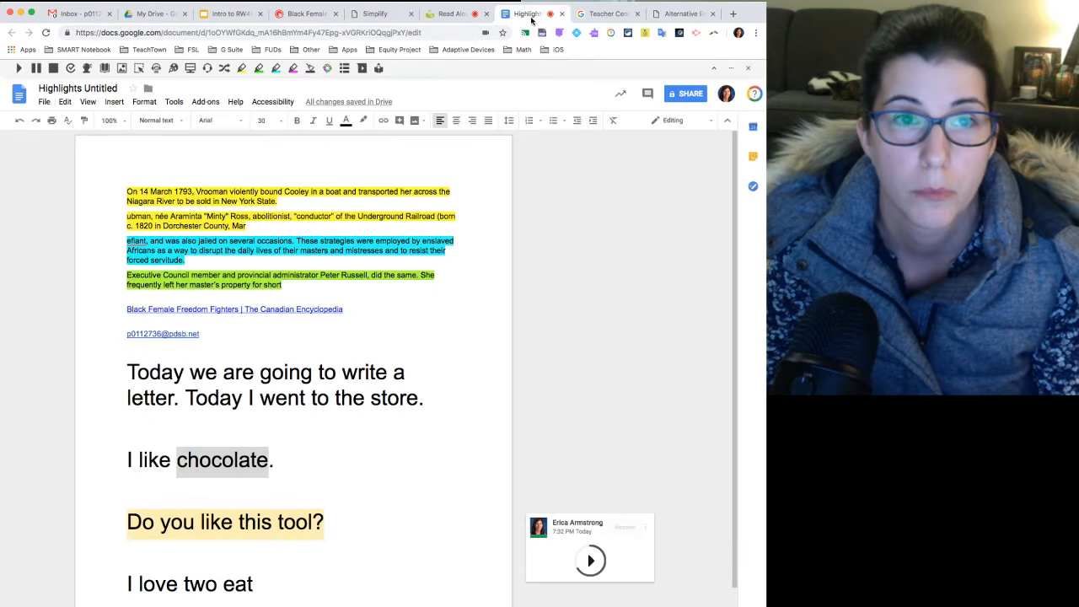
pyautogui.click(230, 14)
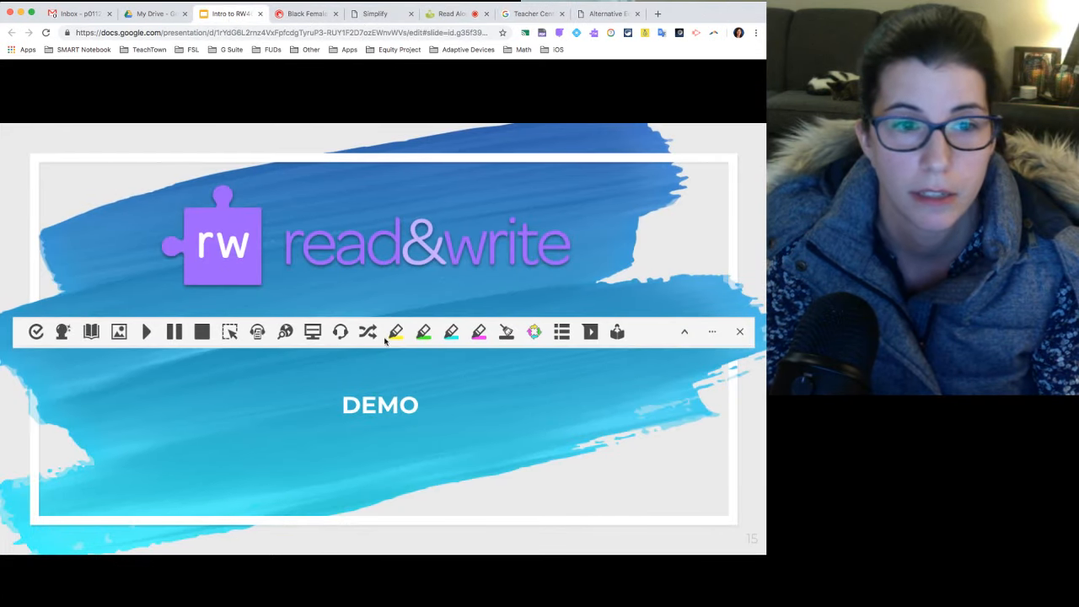